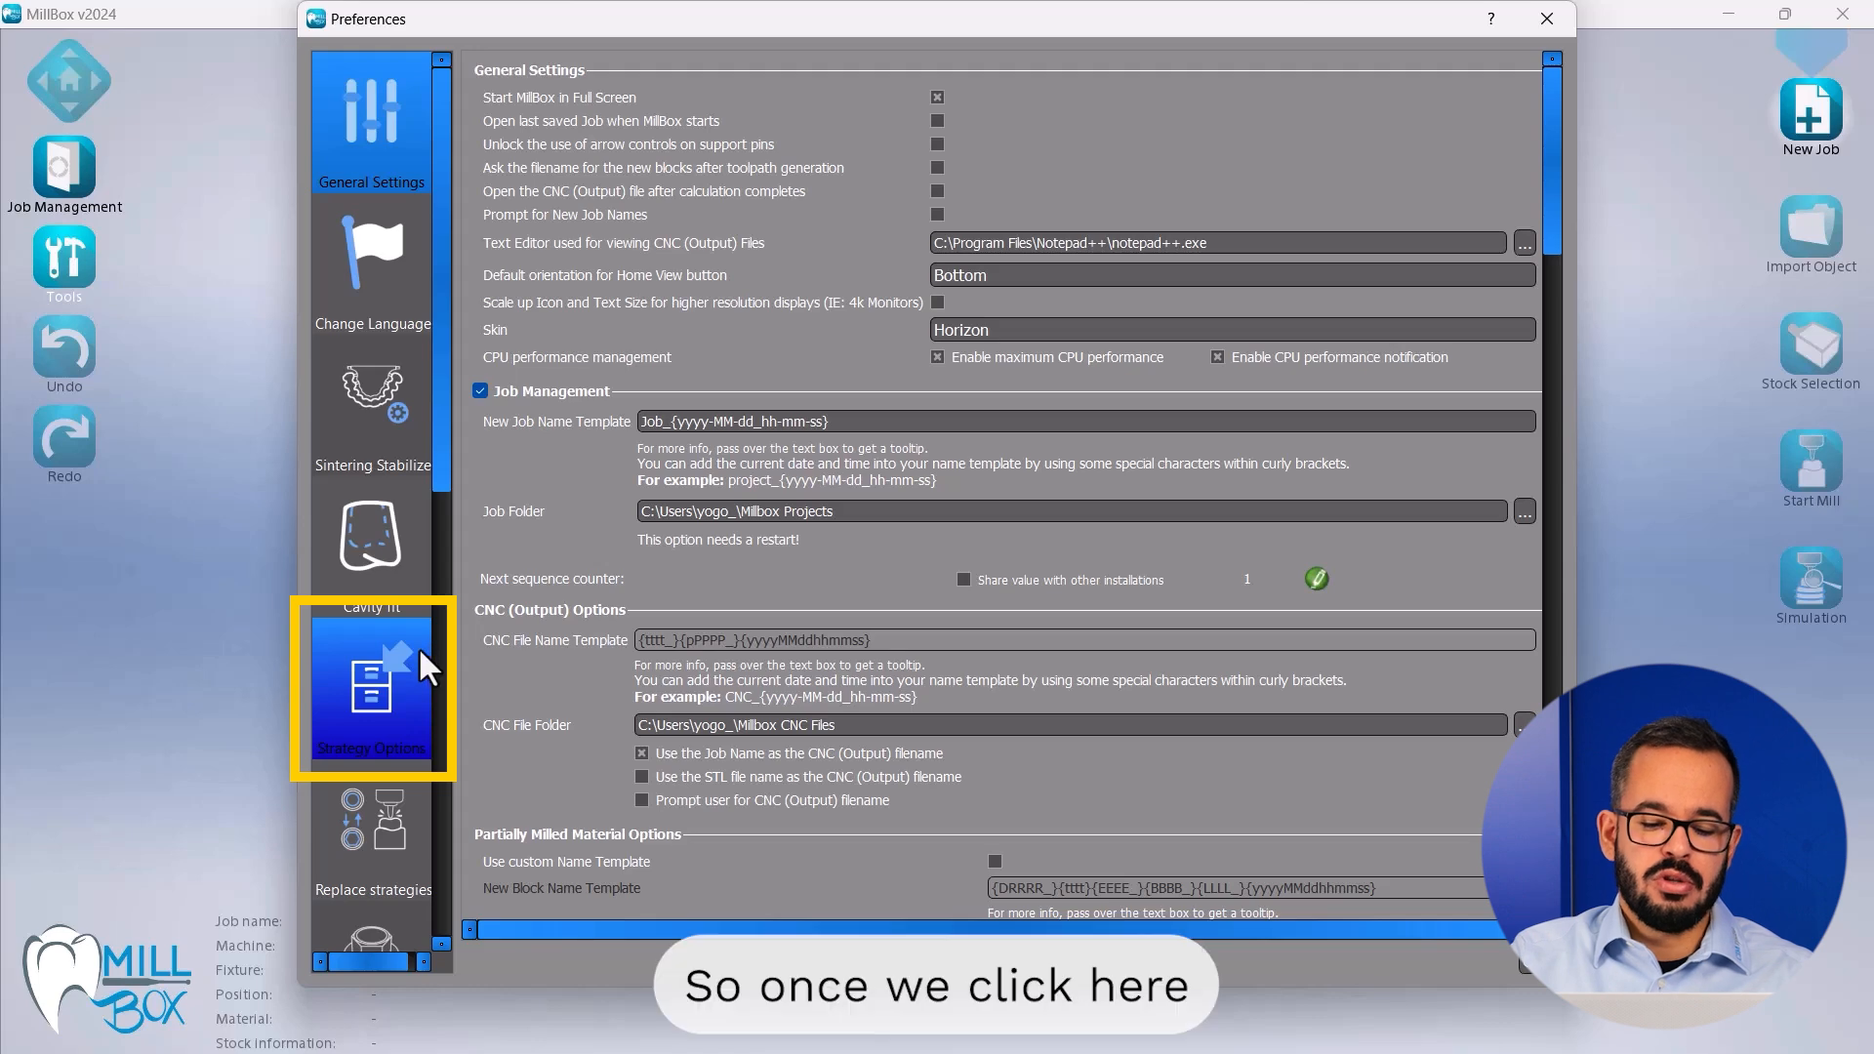
- Open the strategy options and select the long-tool CIMSYSTEM (CIMSYSTEM C-CLAMP) machine with Zirconium as the material
click(426, 648)
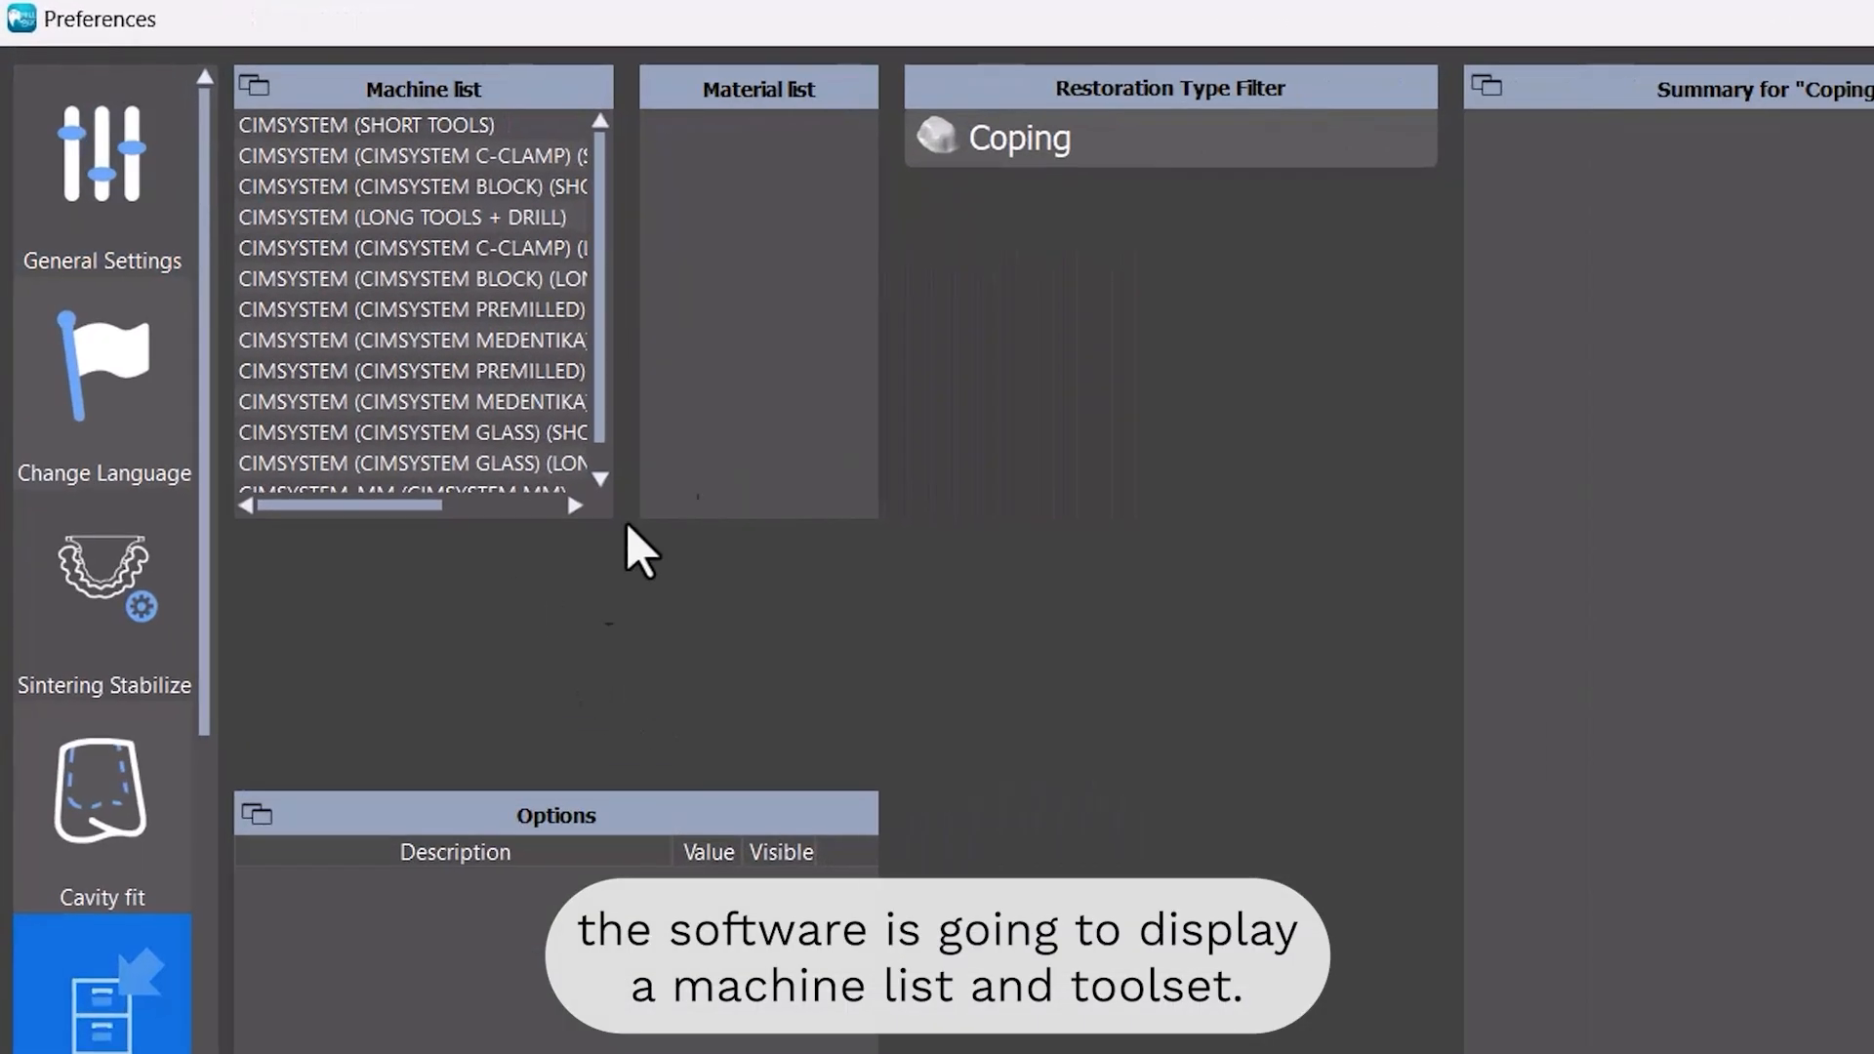
click(187, 256)
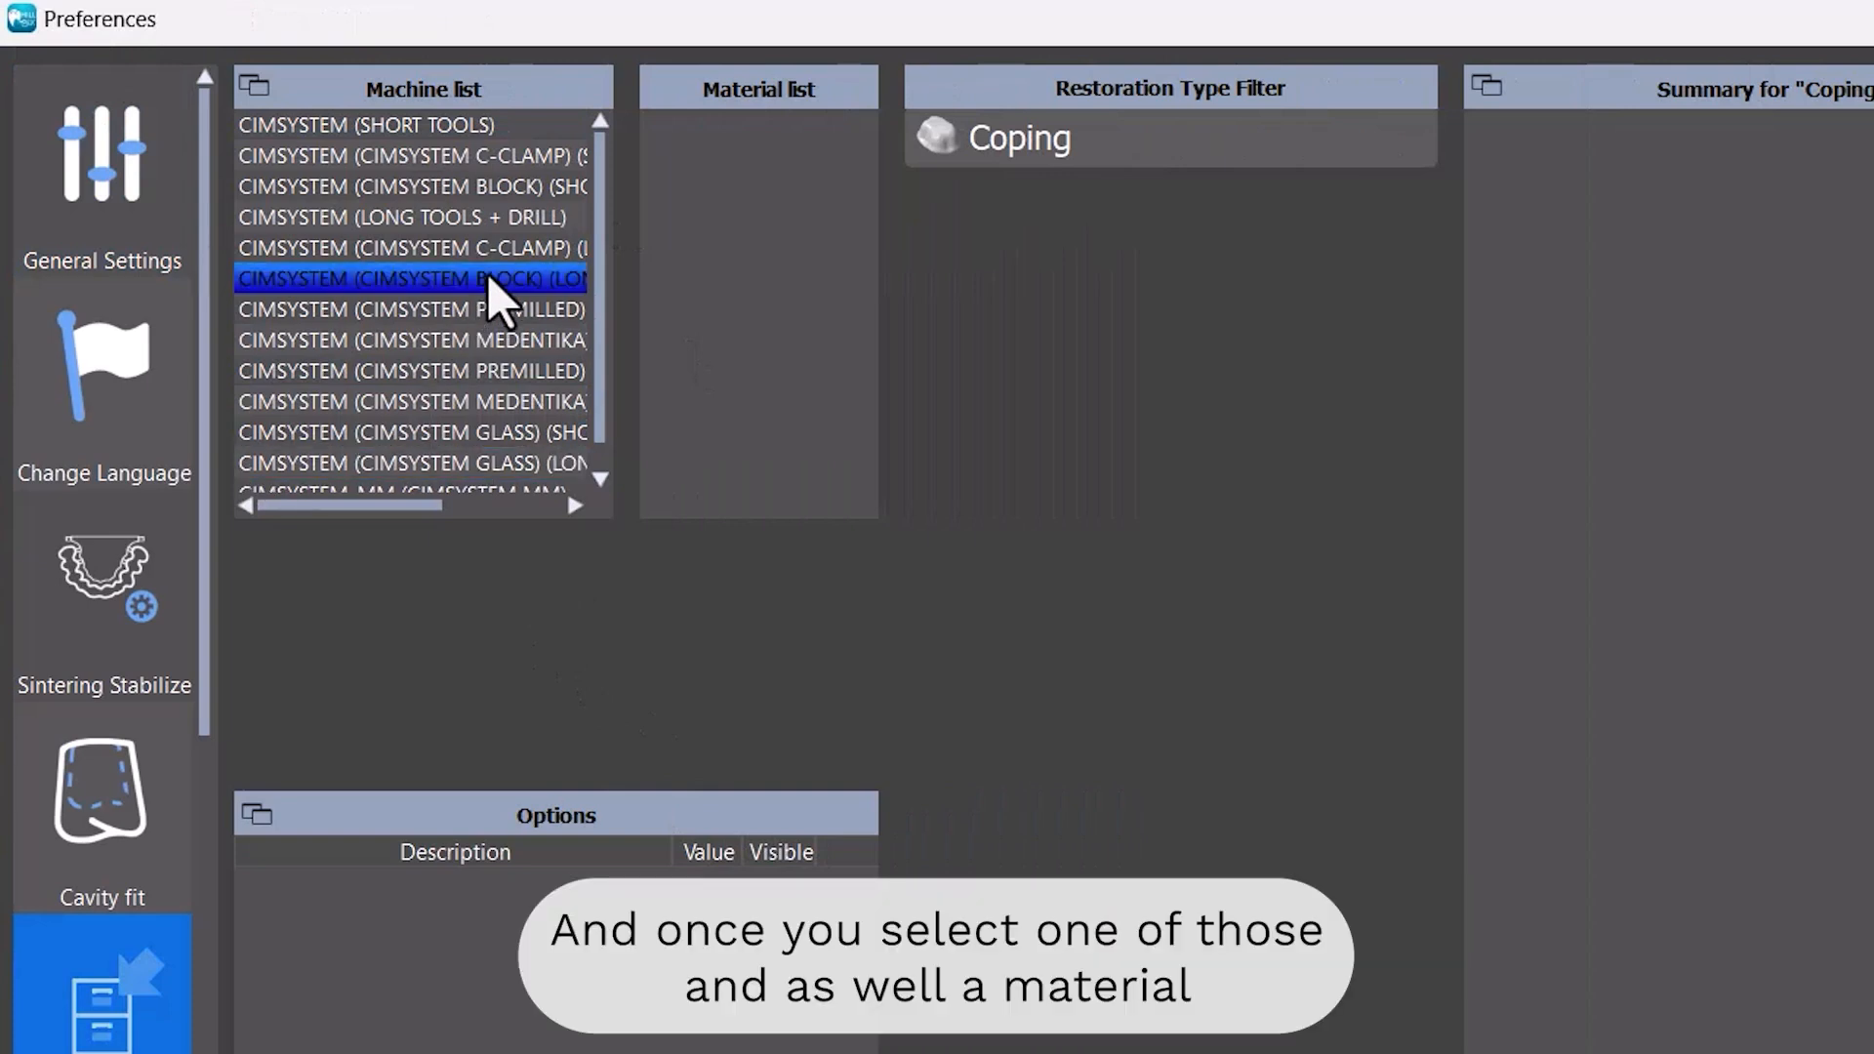
click(515, 247)
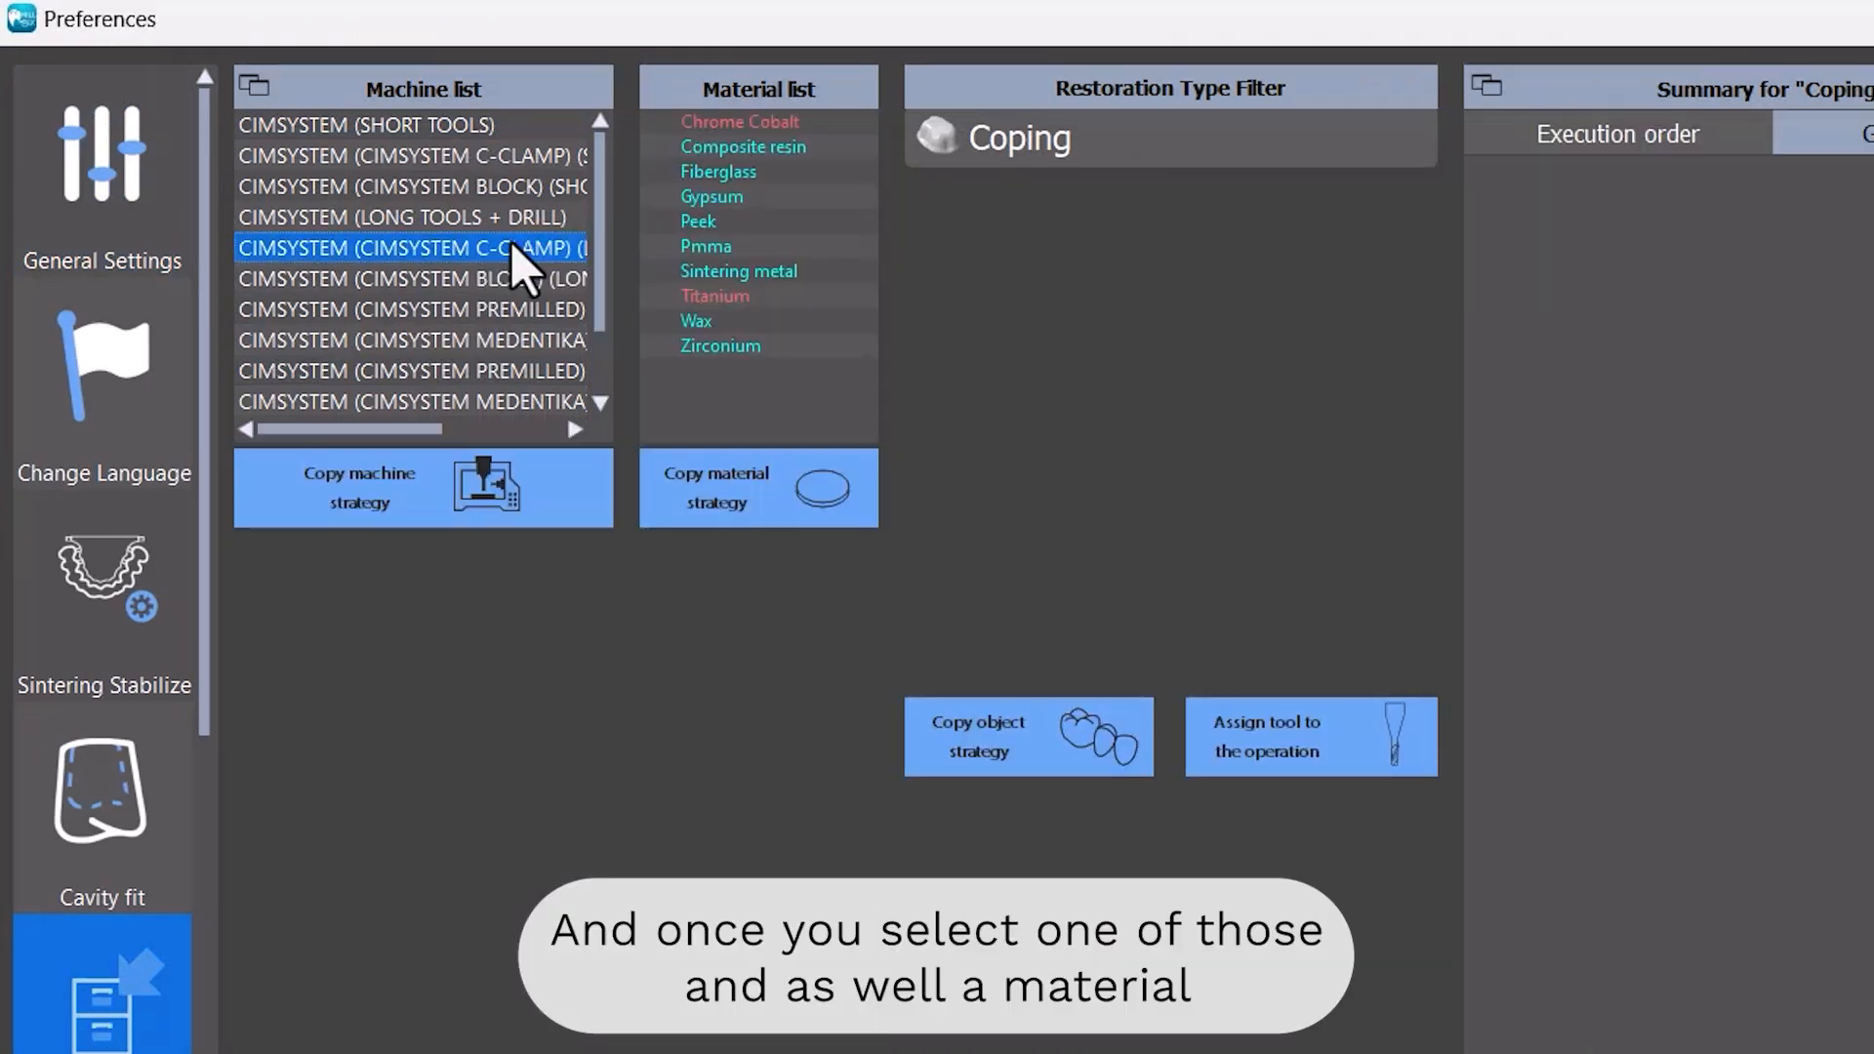
click(710, 353)
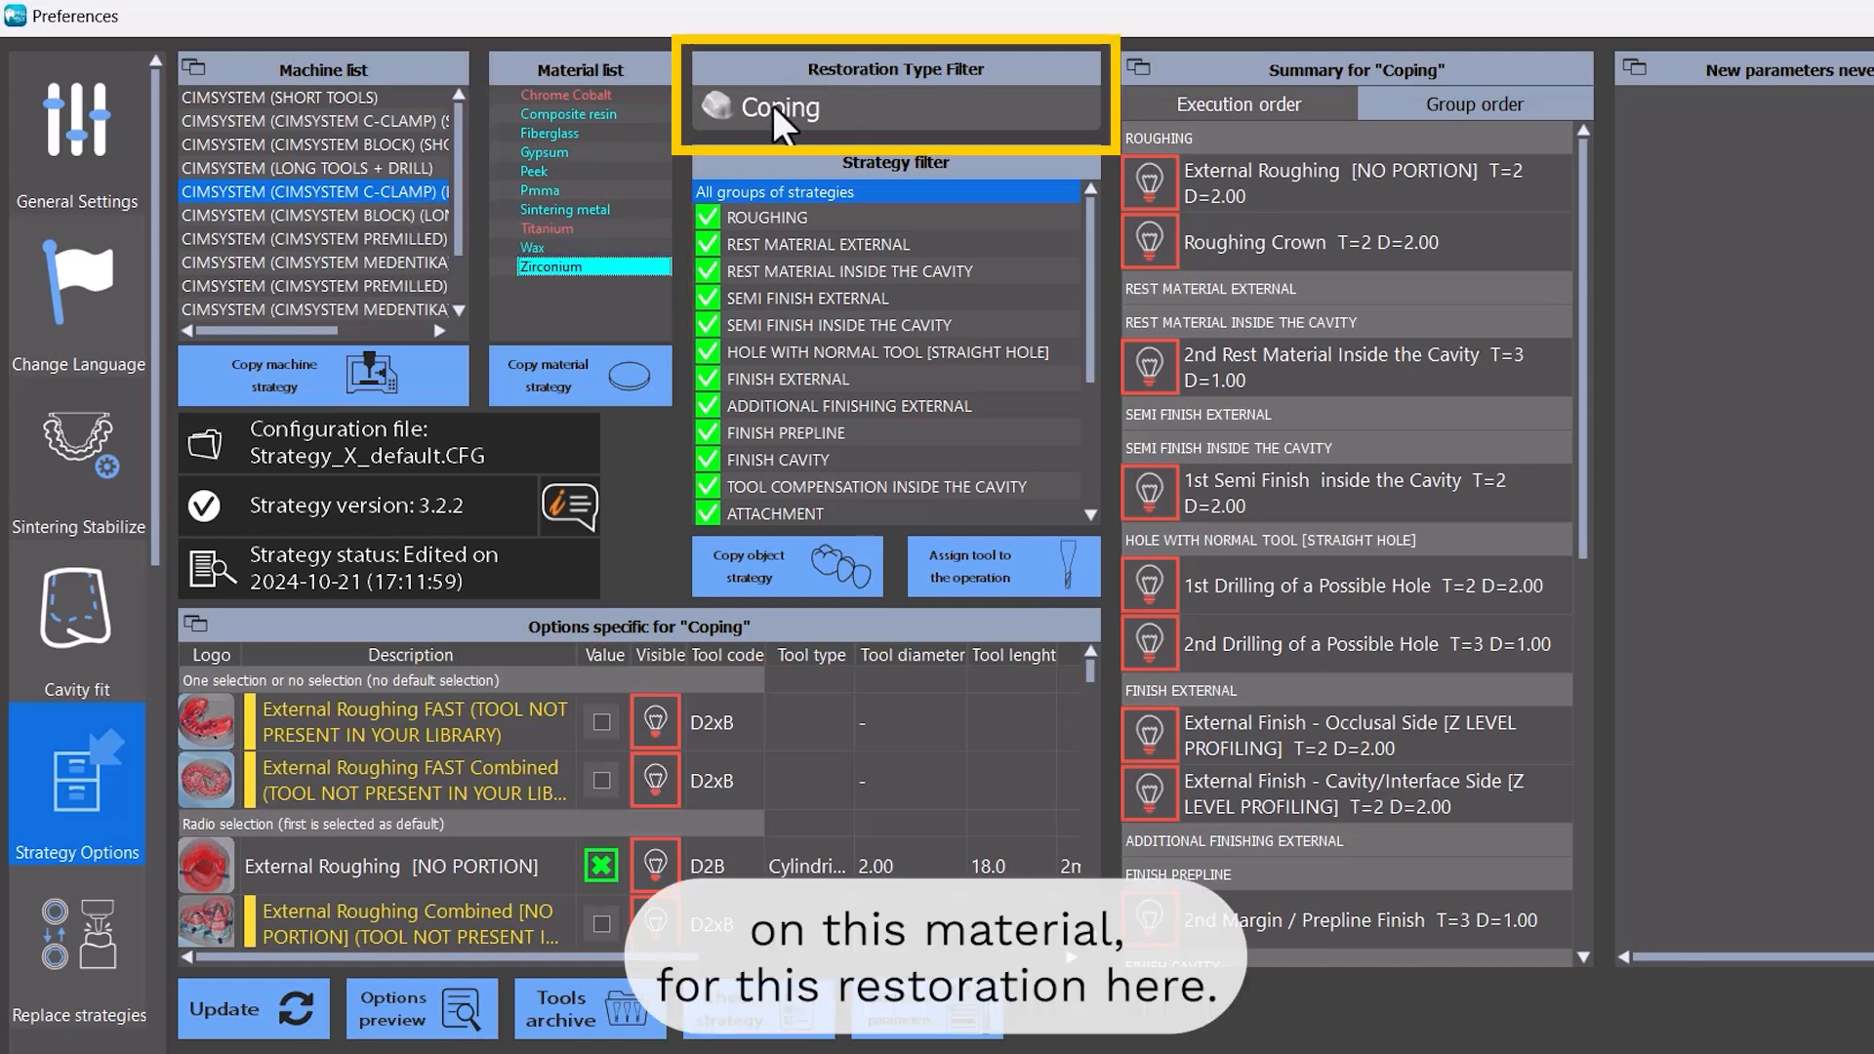
- Examine the available restoration types, the Coping strategy groups and the options specific to Coping
click(996, 105)
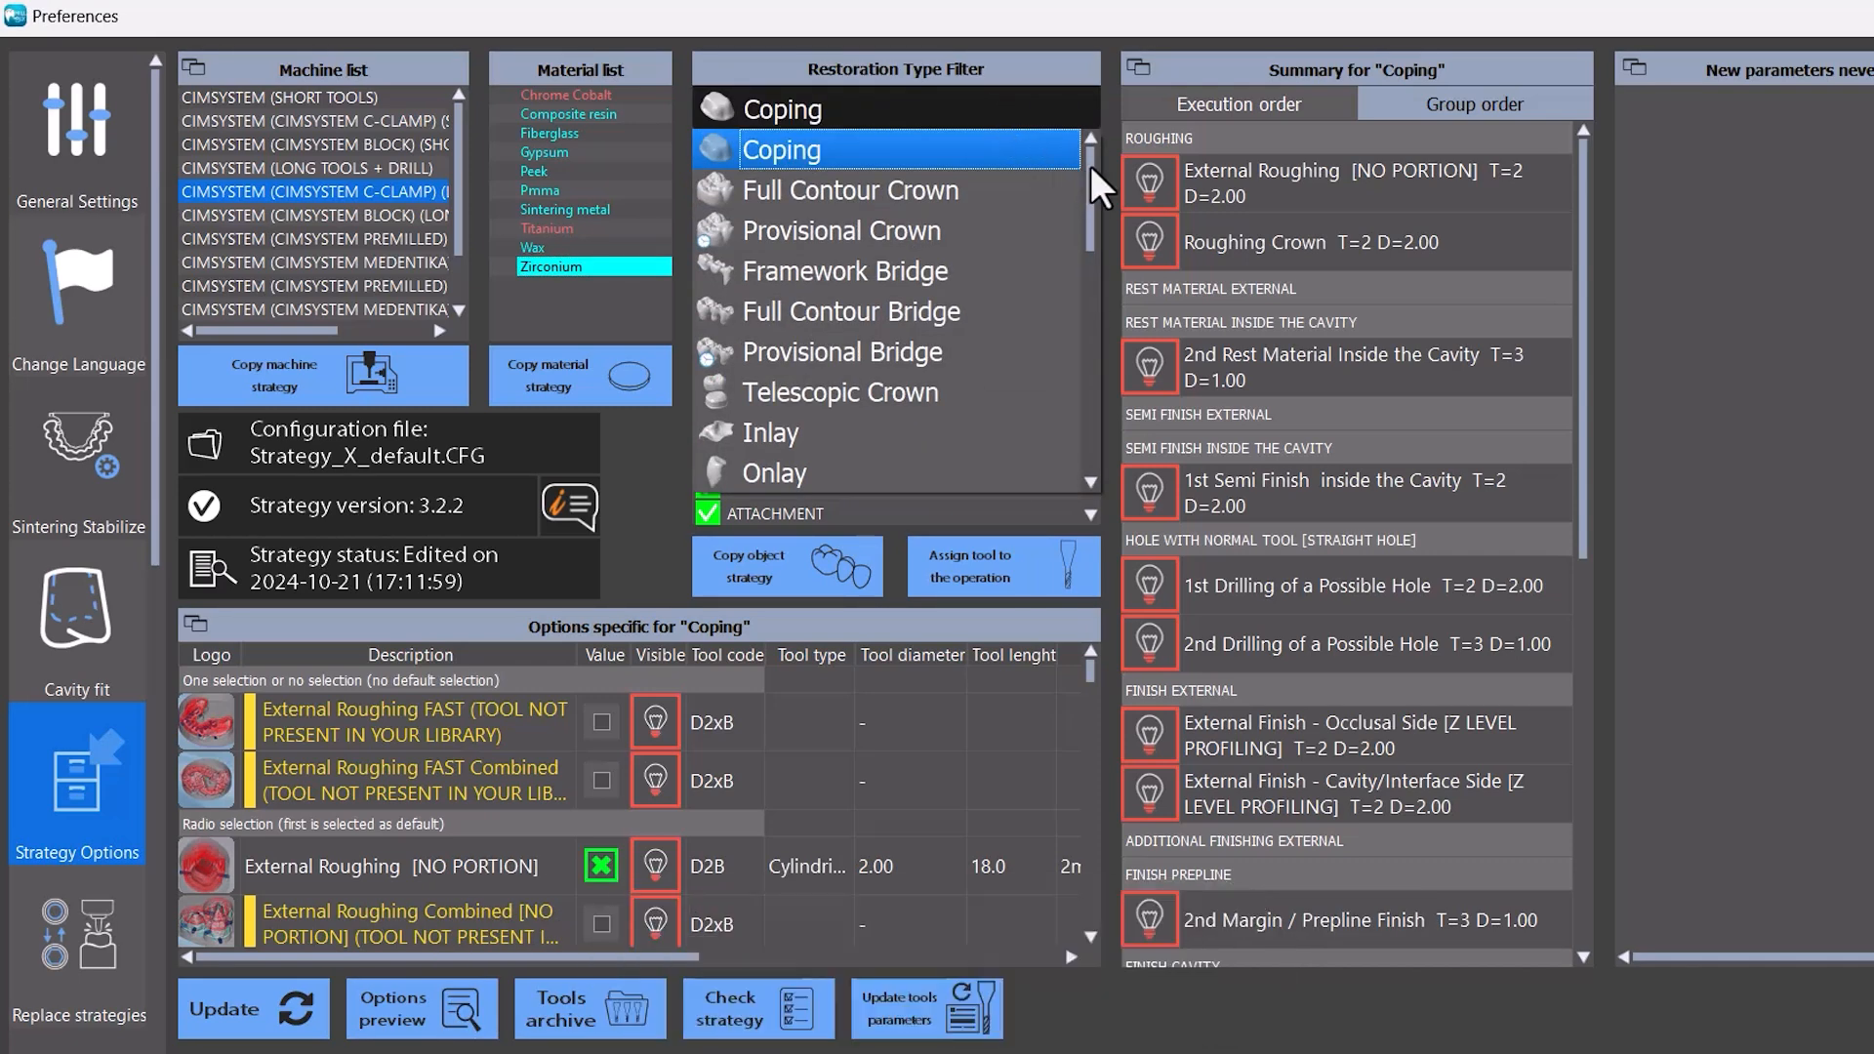
mouse_move(1091, 166)
mouse_down()
mouse_move(1093, 331)
mouse_move(1097, 156)
mouse_up()
click(1615, 244)
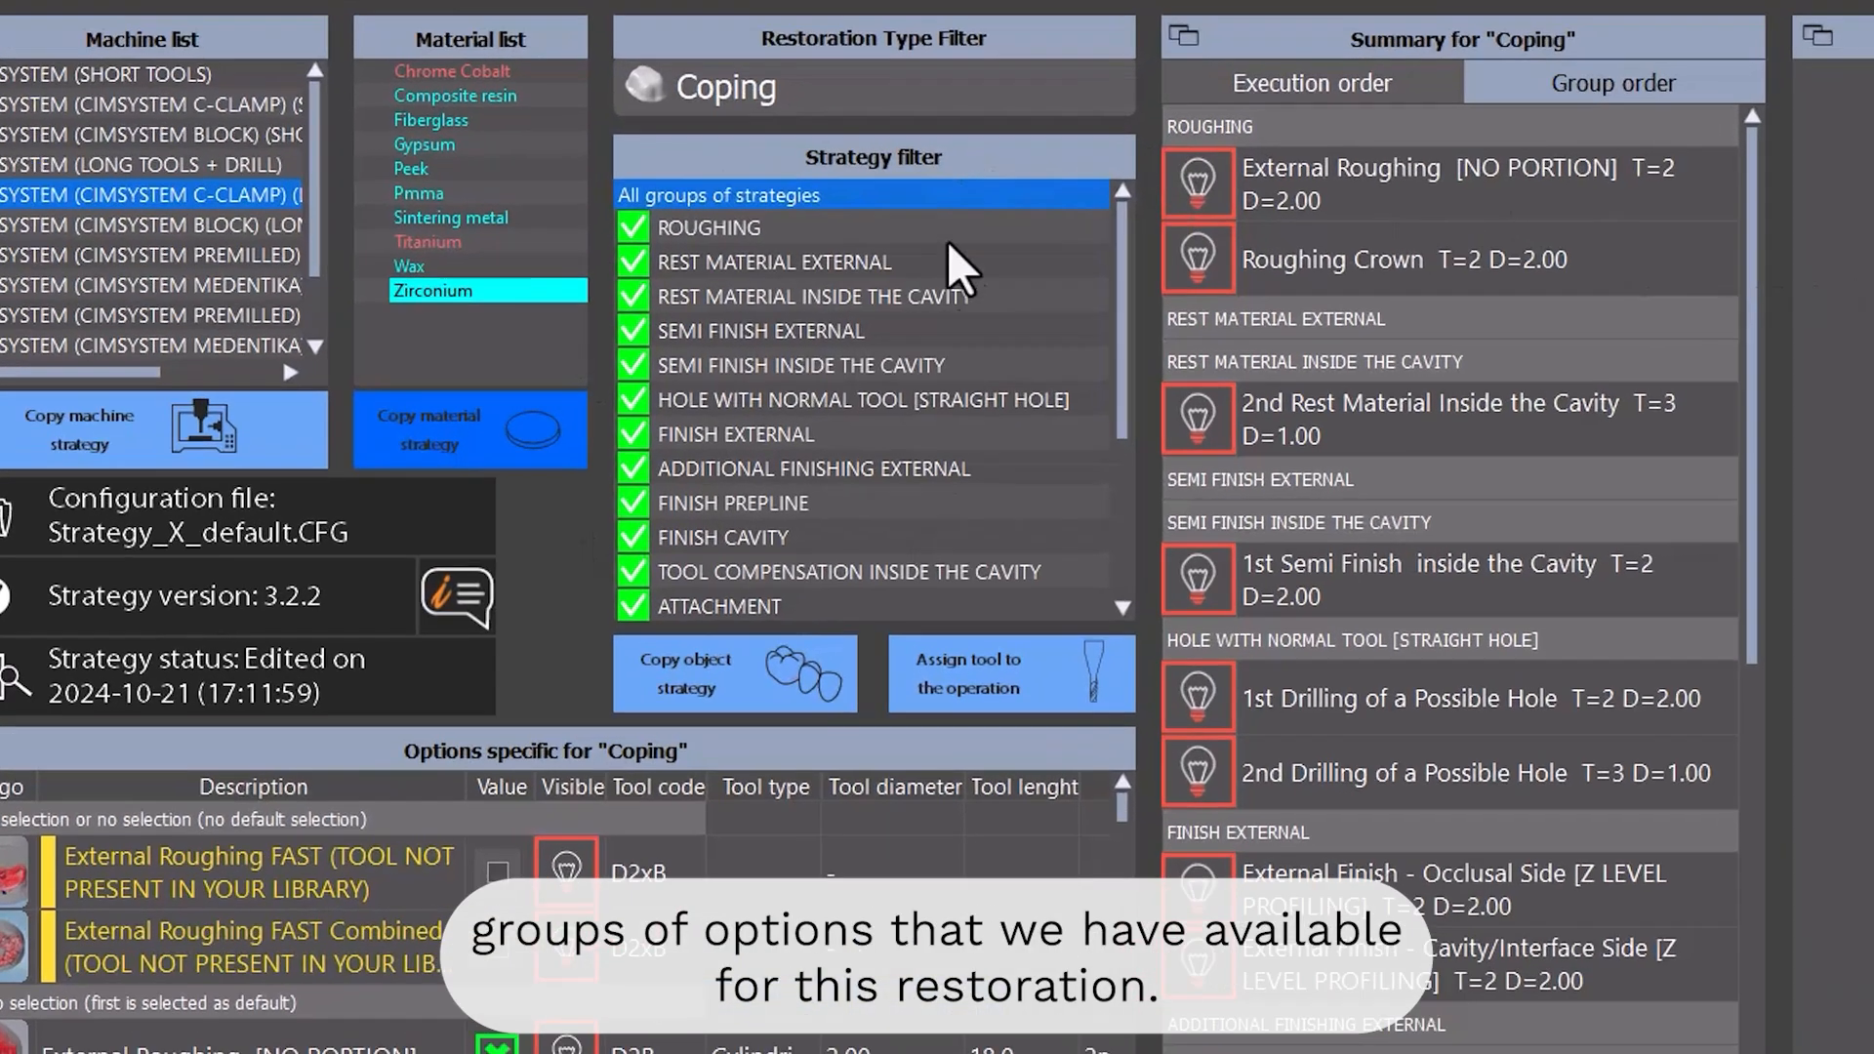
click(722, 219)
click(674, 666)
click(810, 626)
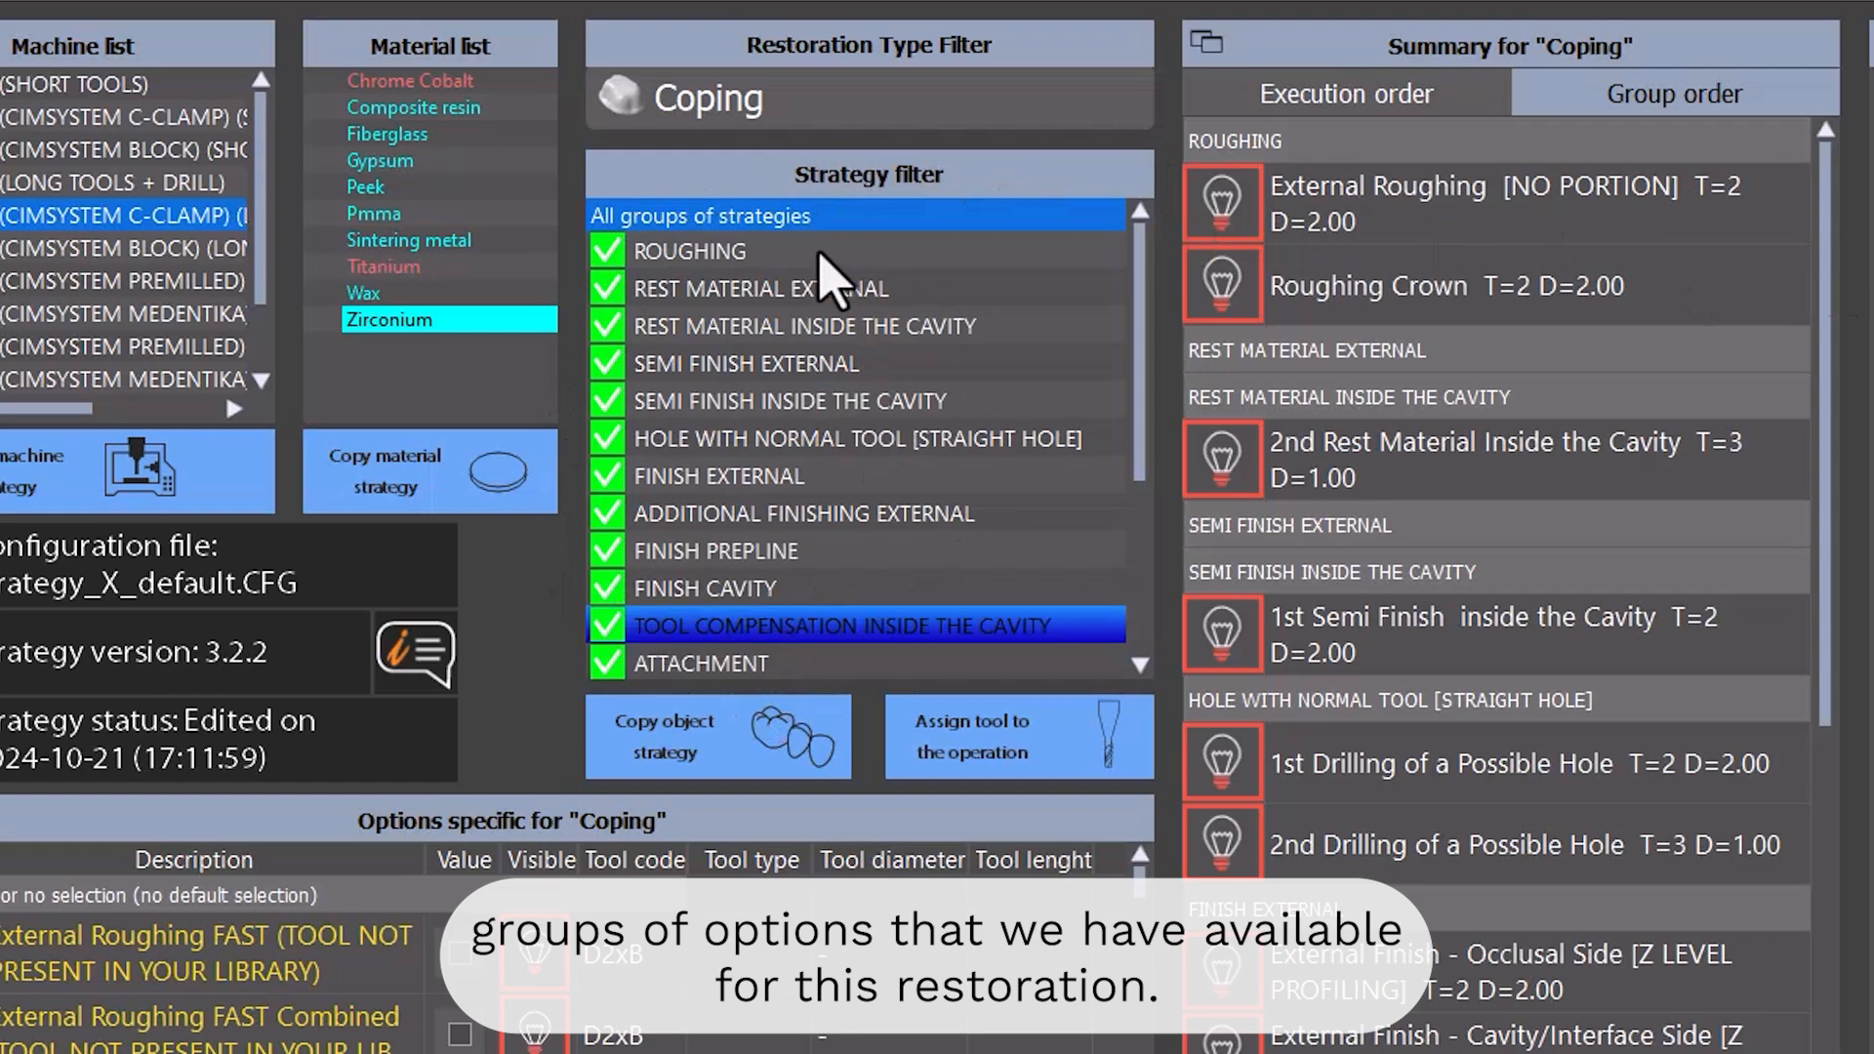
click(816, 254)
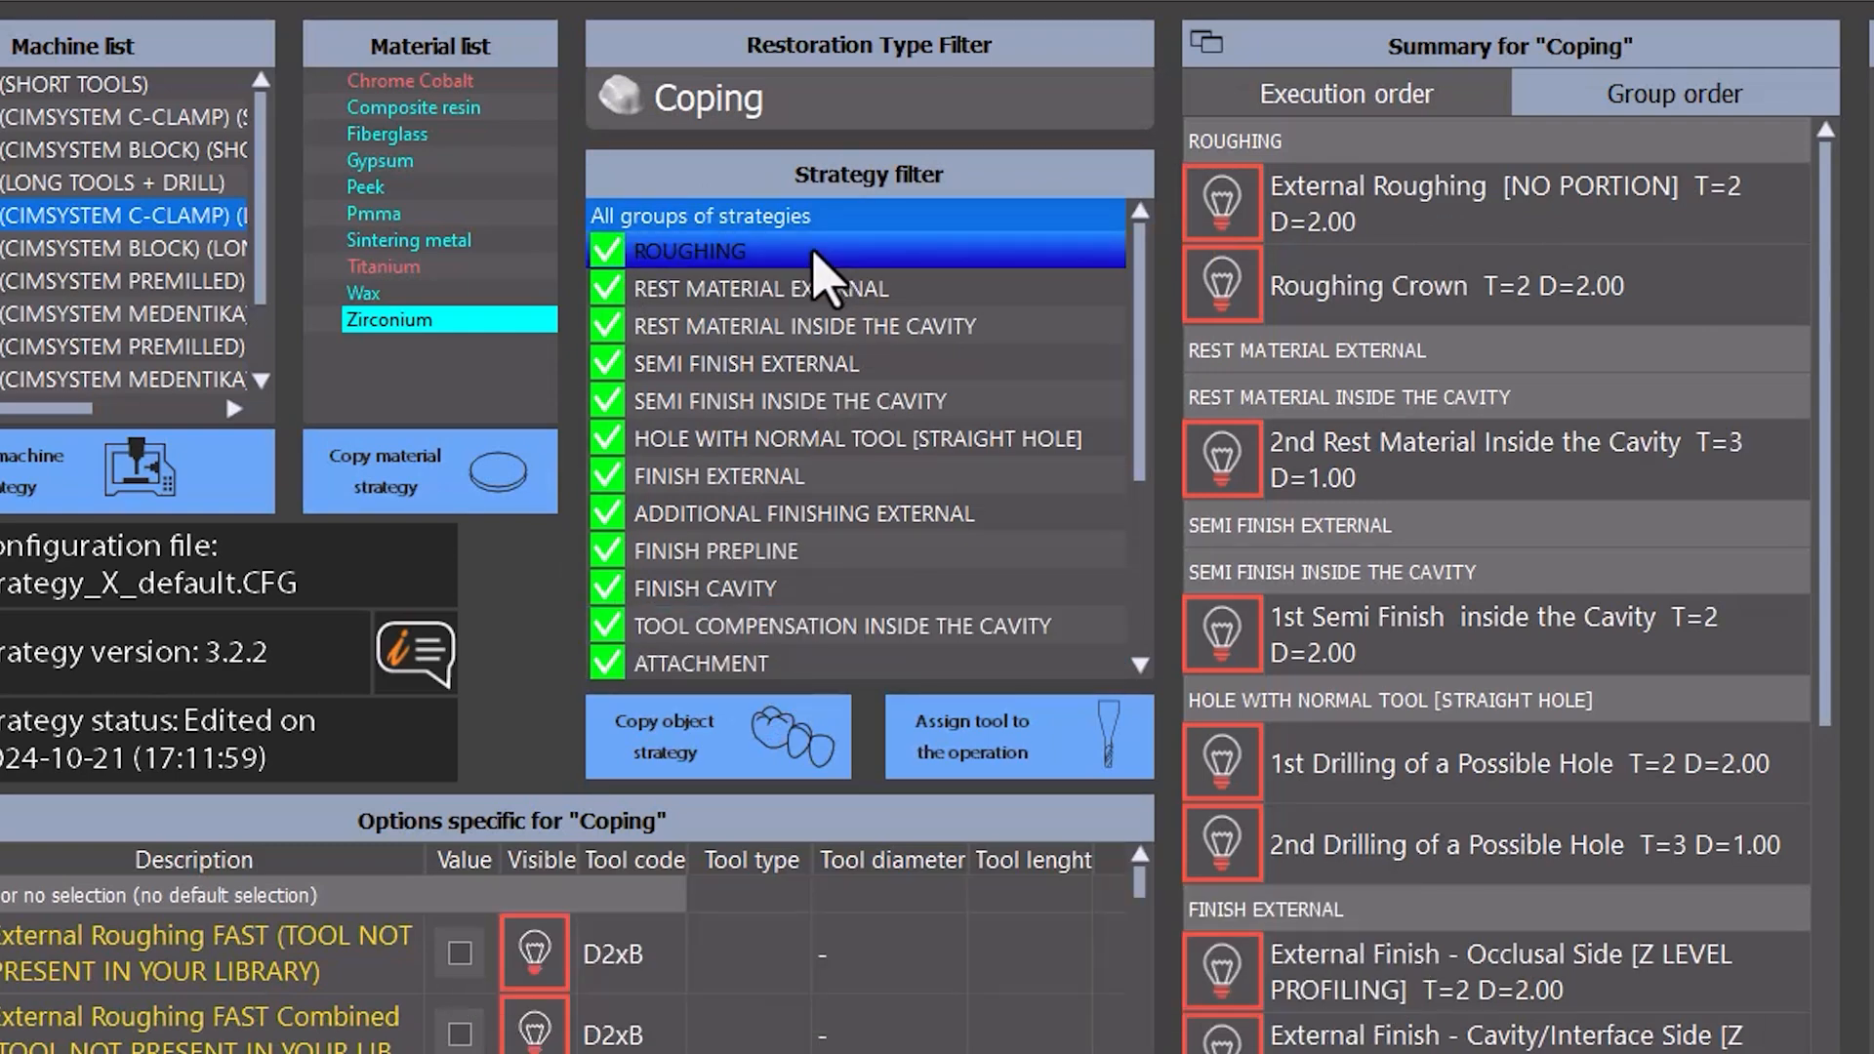
click(792, 322)
click(1012, 285)
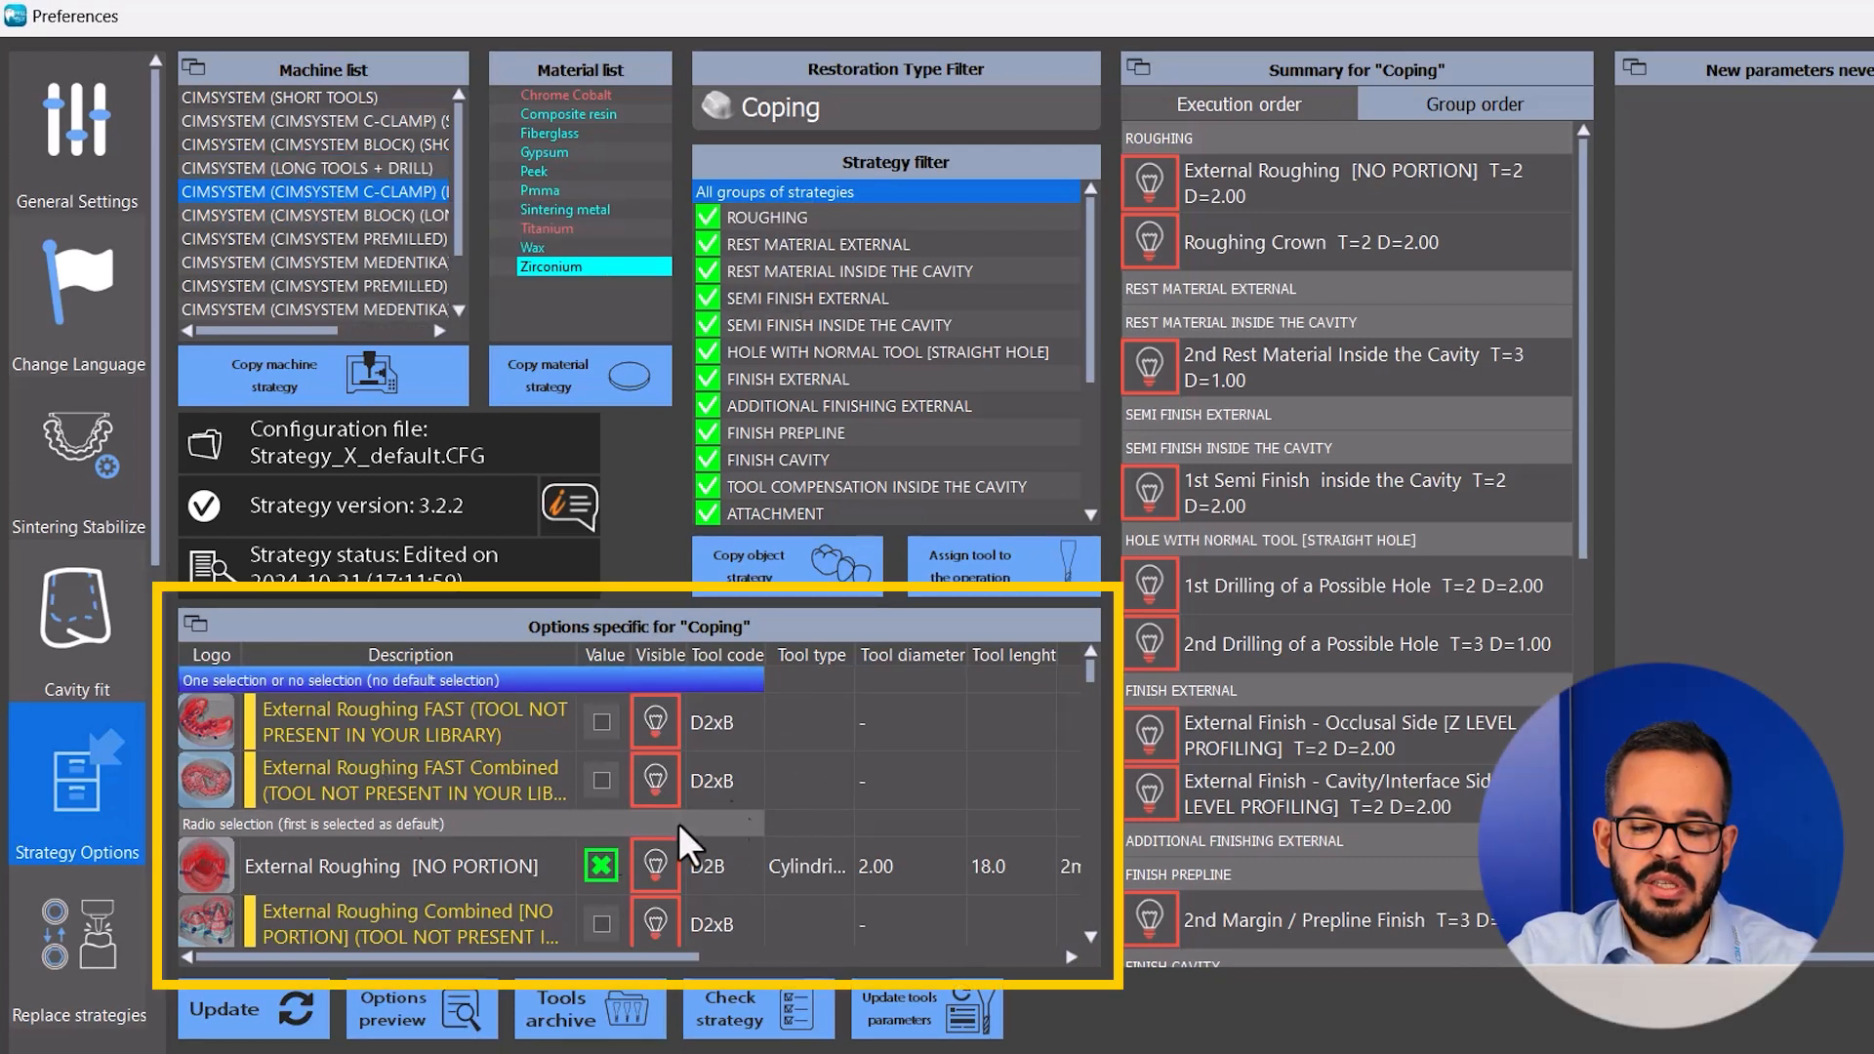
click(734, 823)
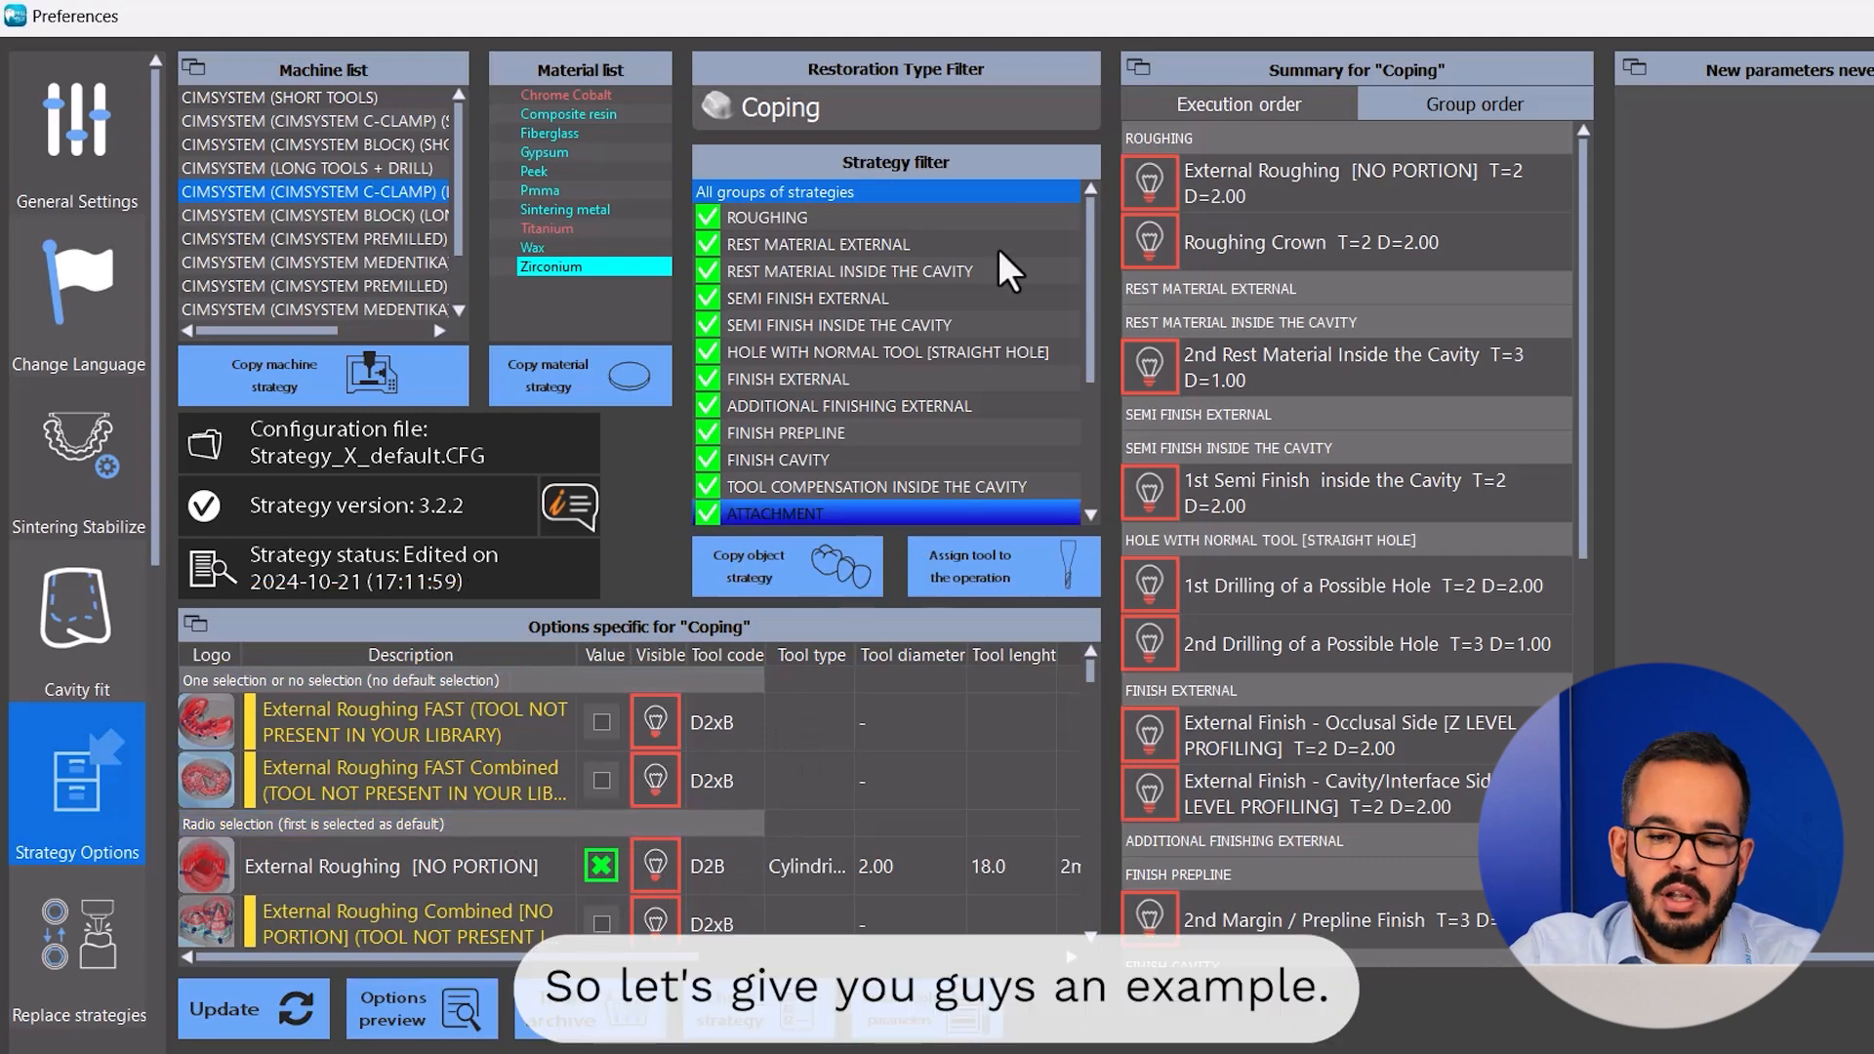
- Set the restoration type filter to Hybrid Bridge and preview the milling options offered for it
click(1021, 112)
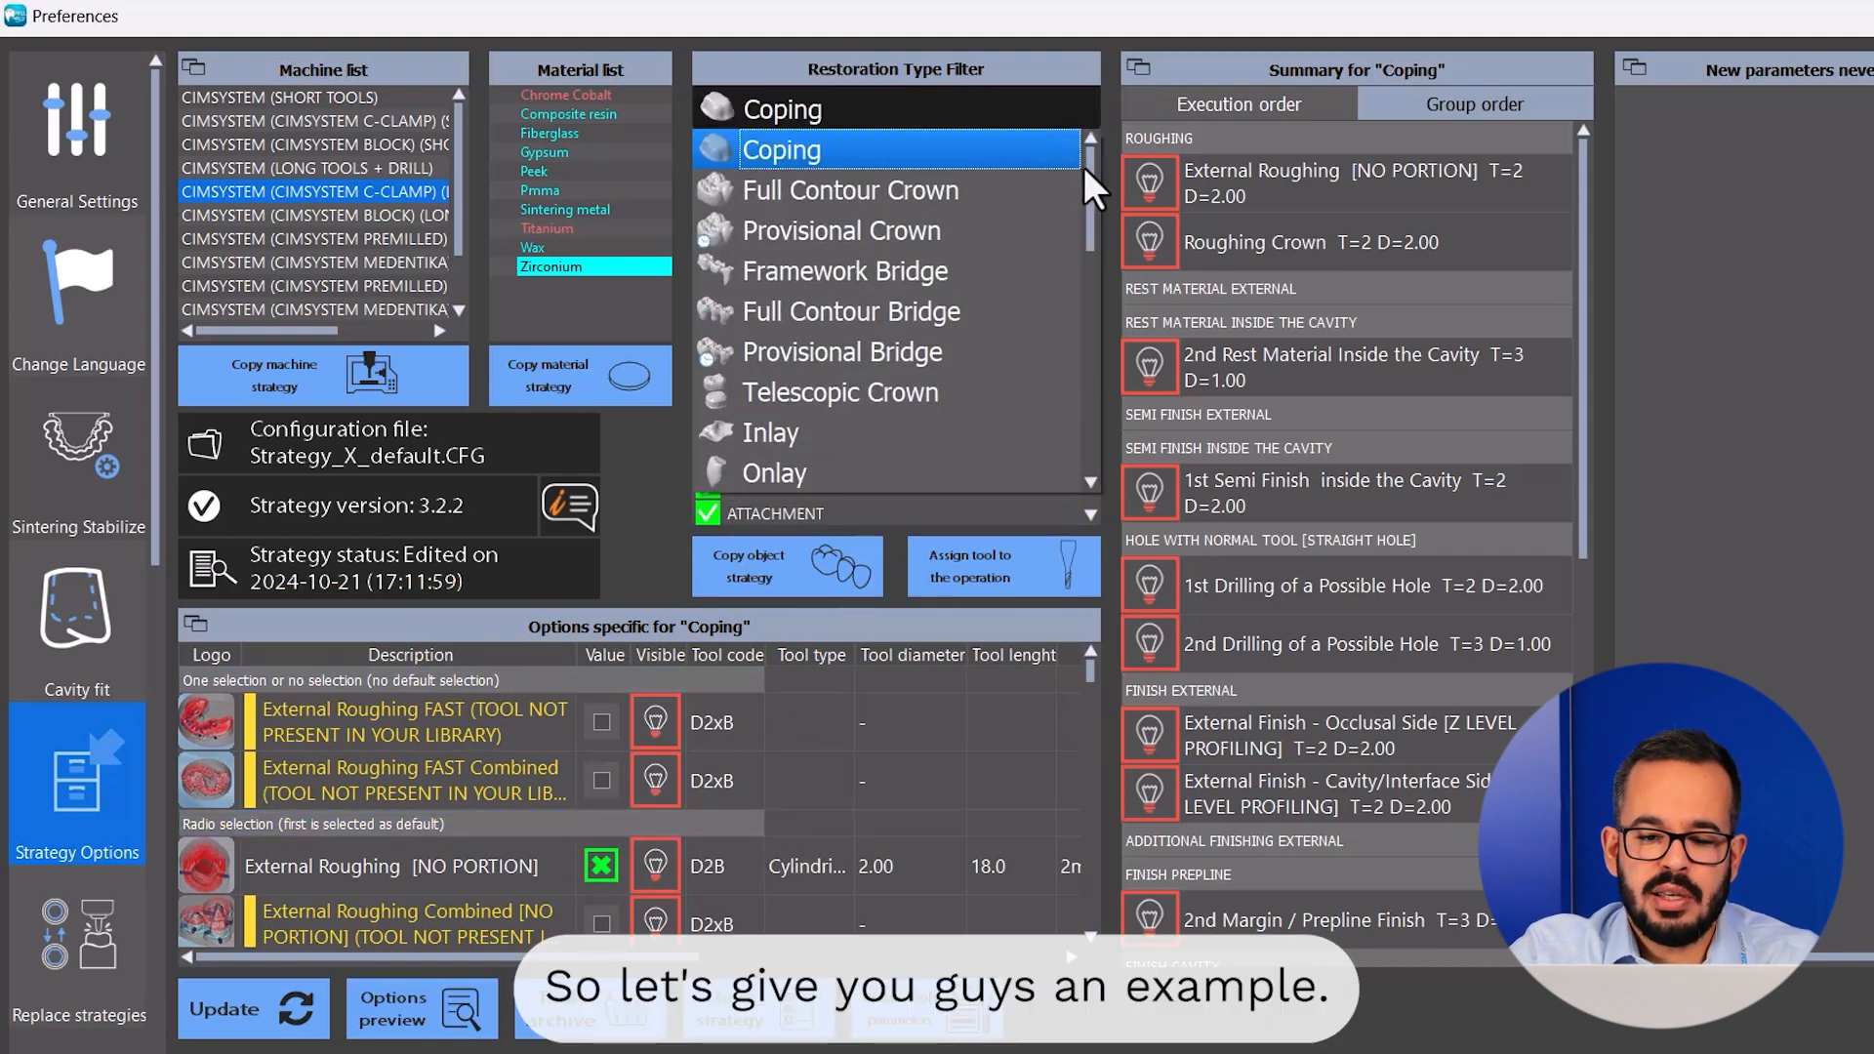
drag(1090, 178, 1083, 406)
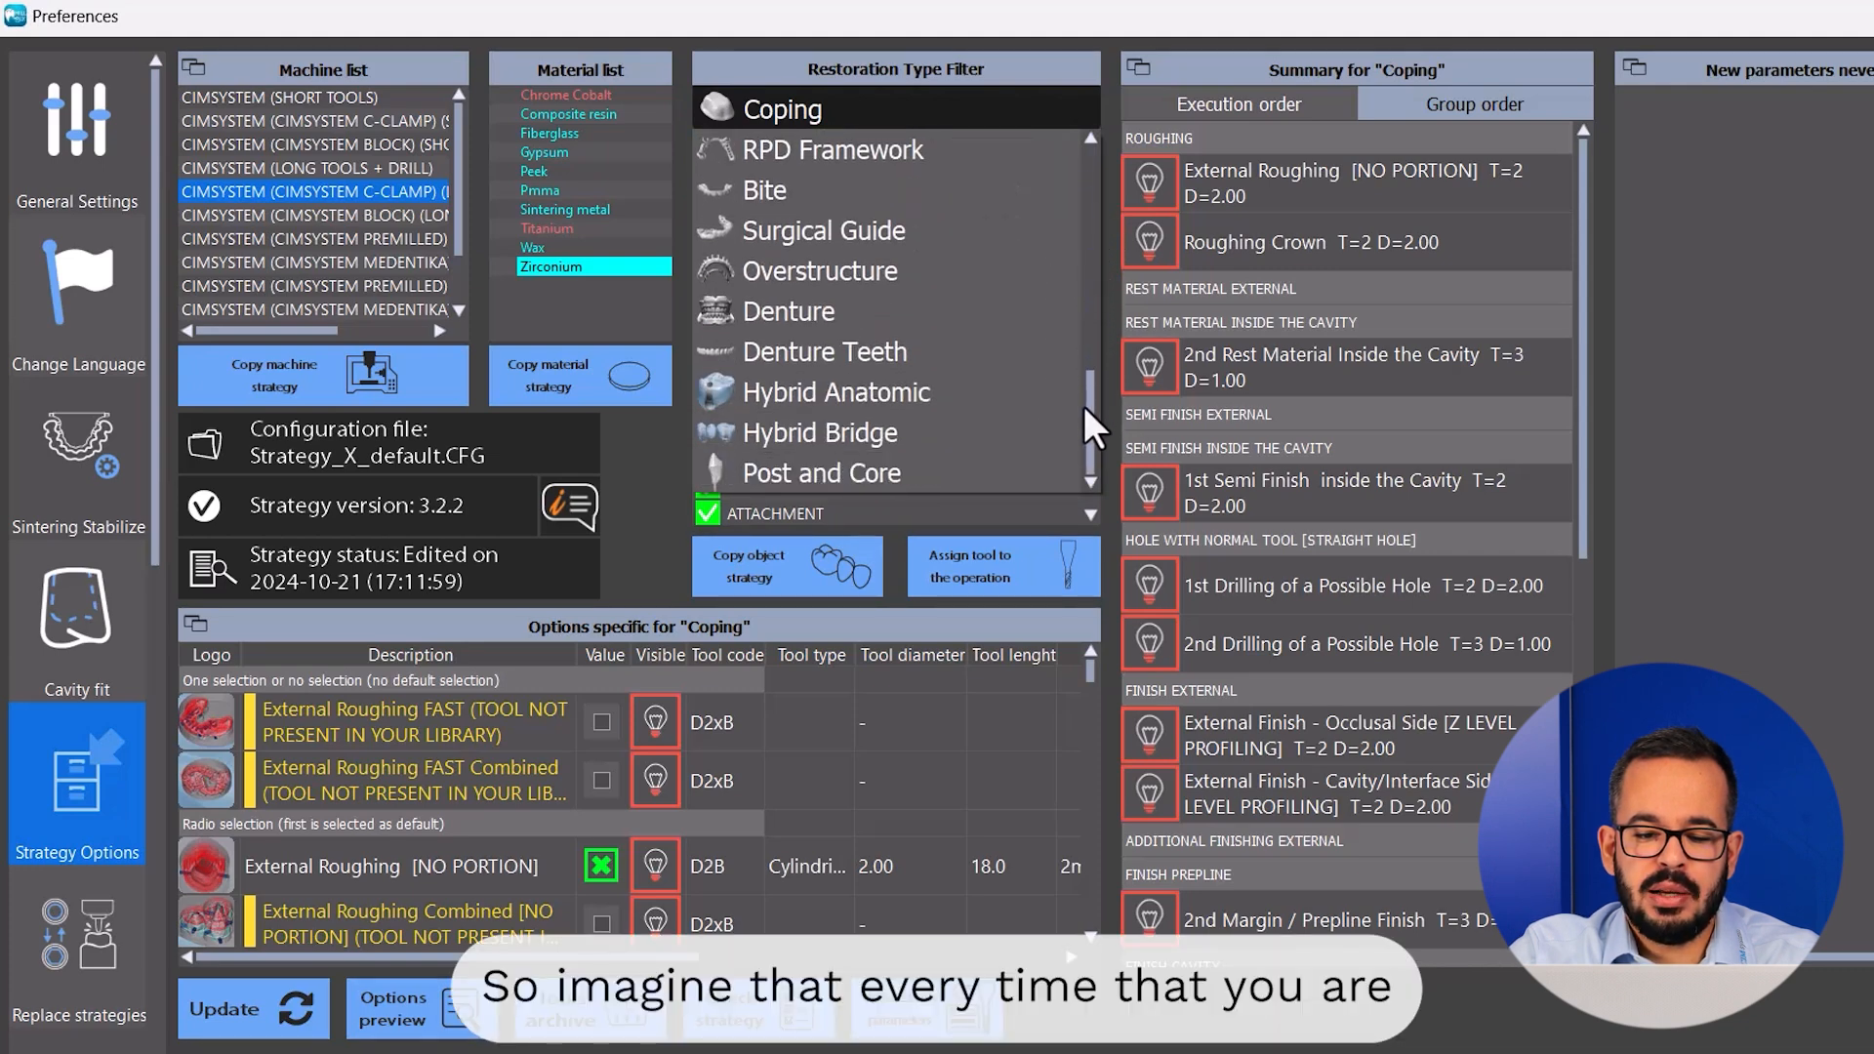
click(933, 432)
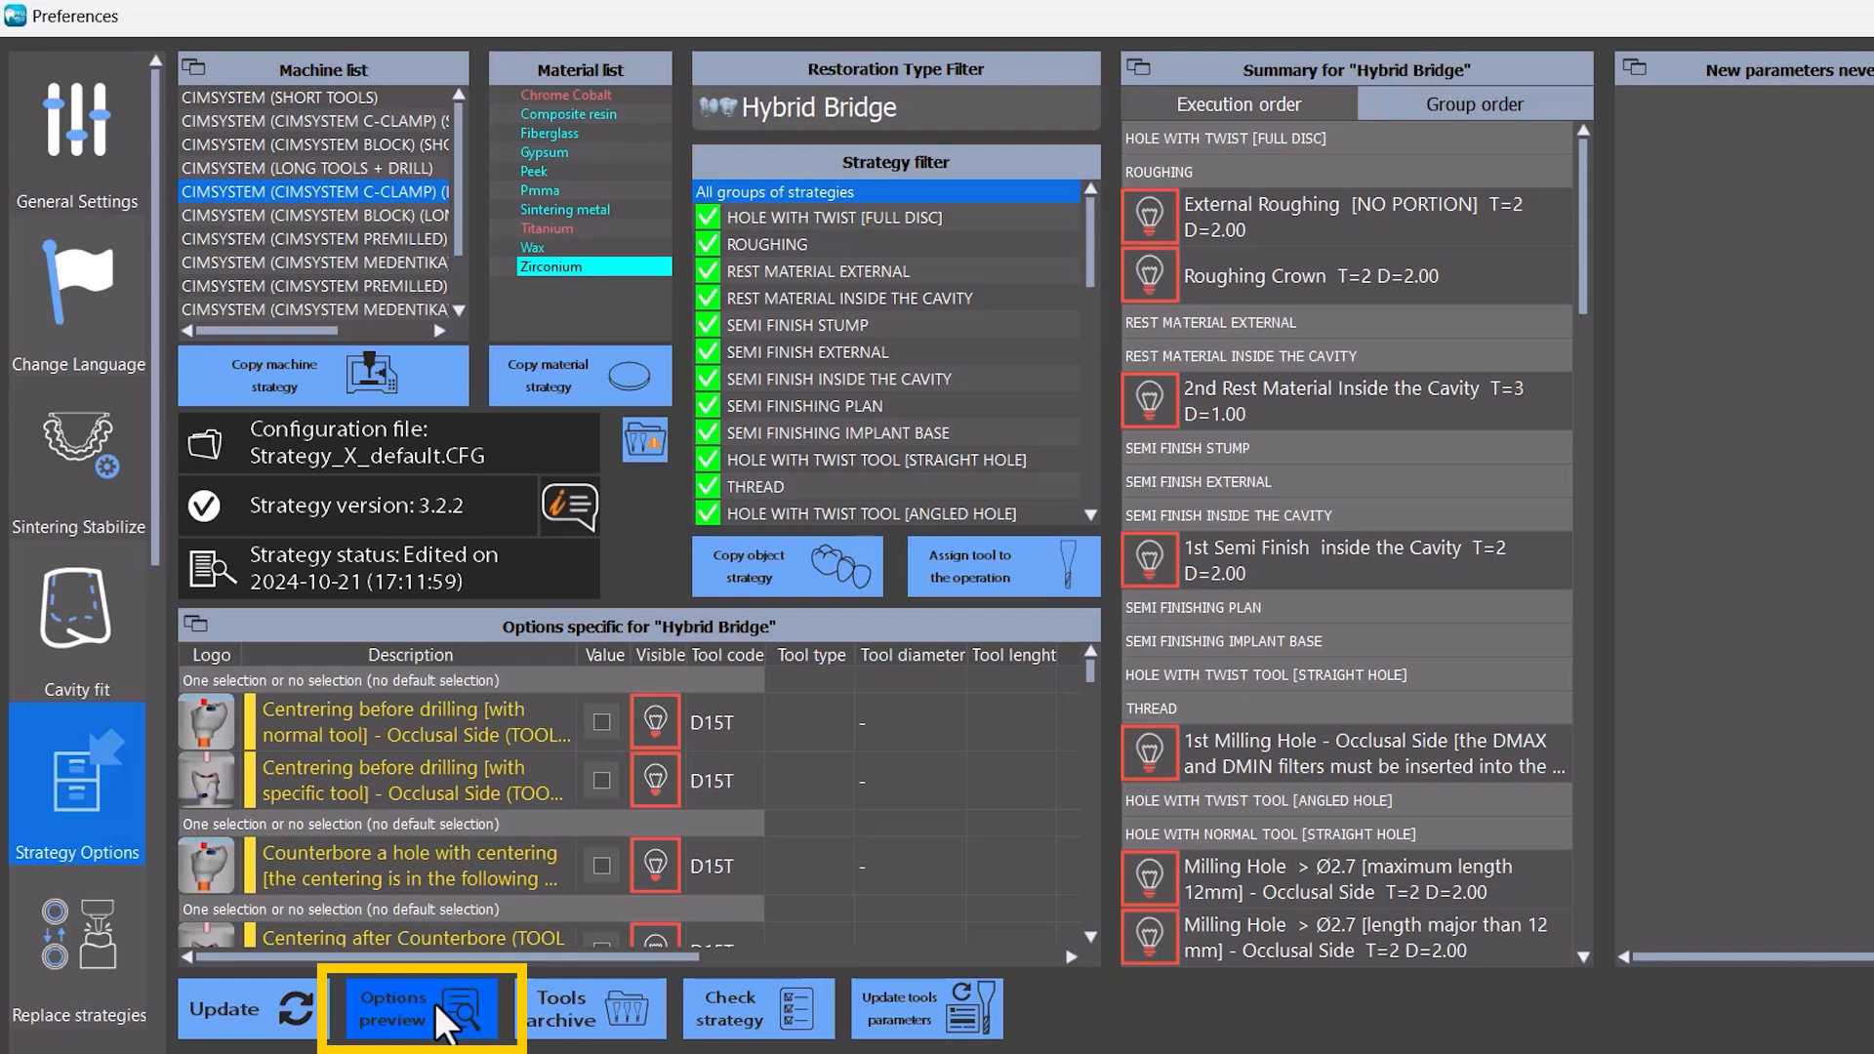
click(436, 1003)
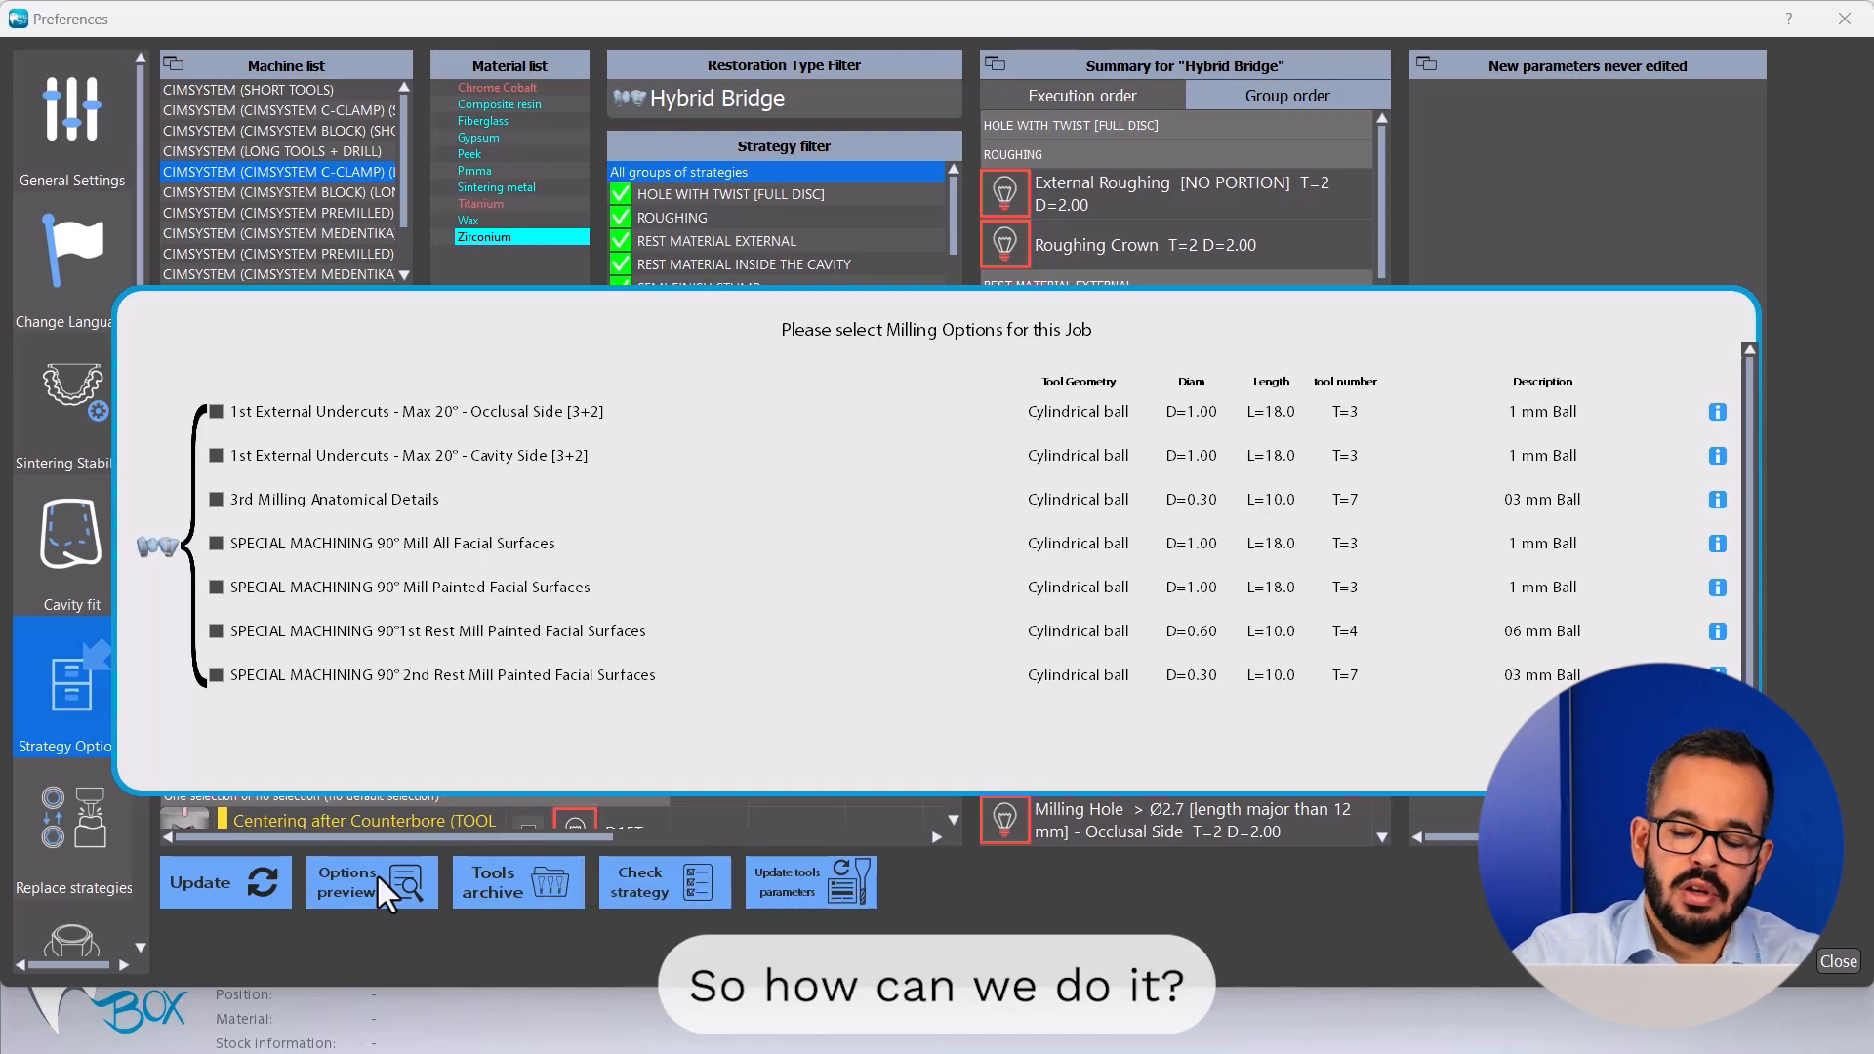
click(1666, 742)
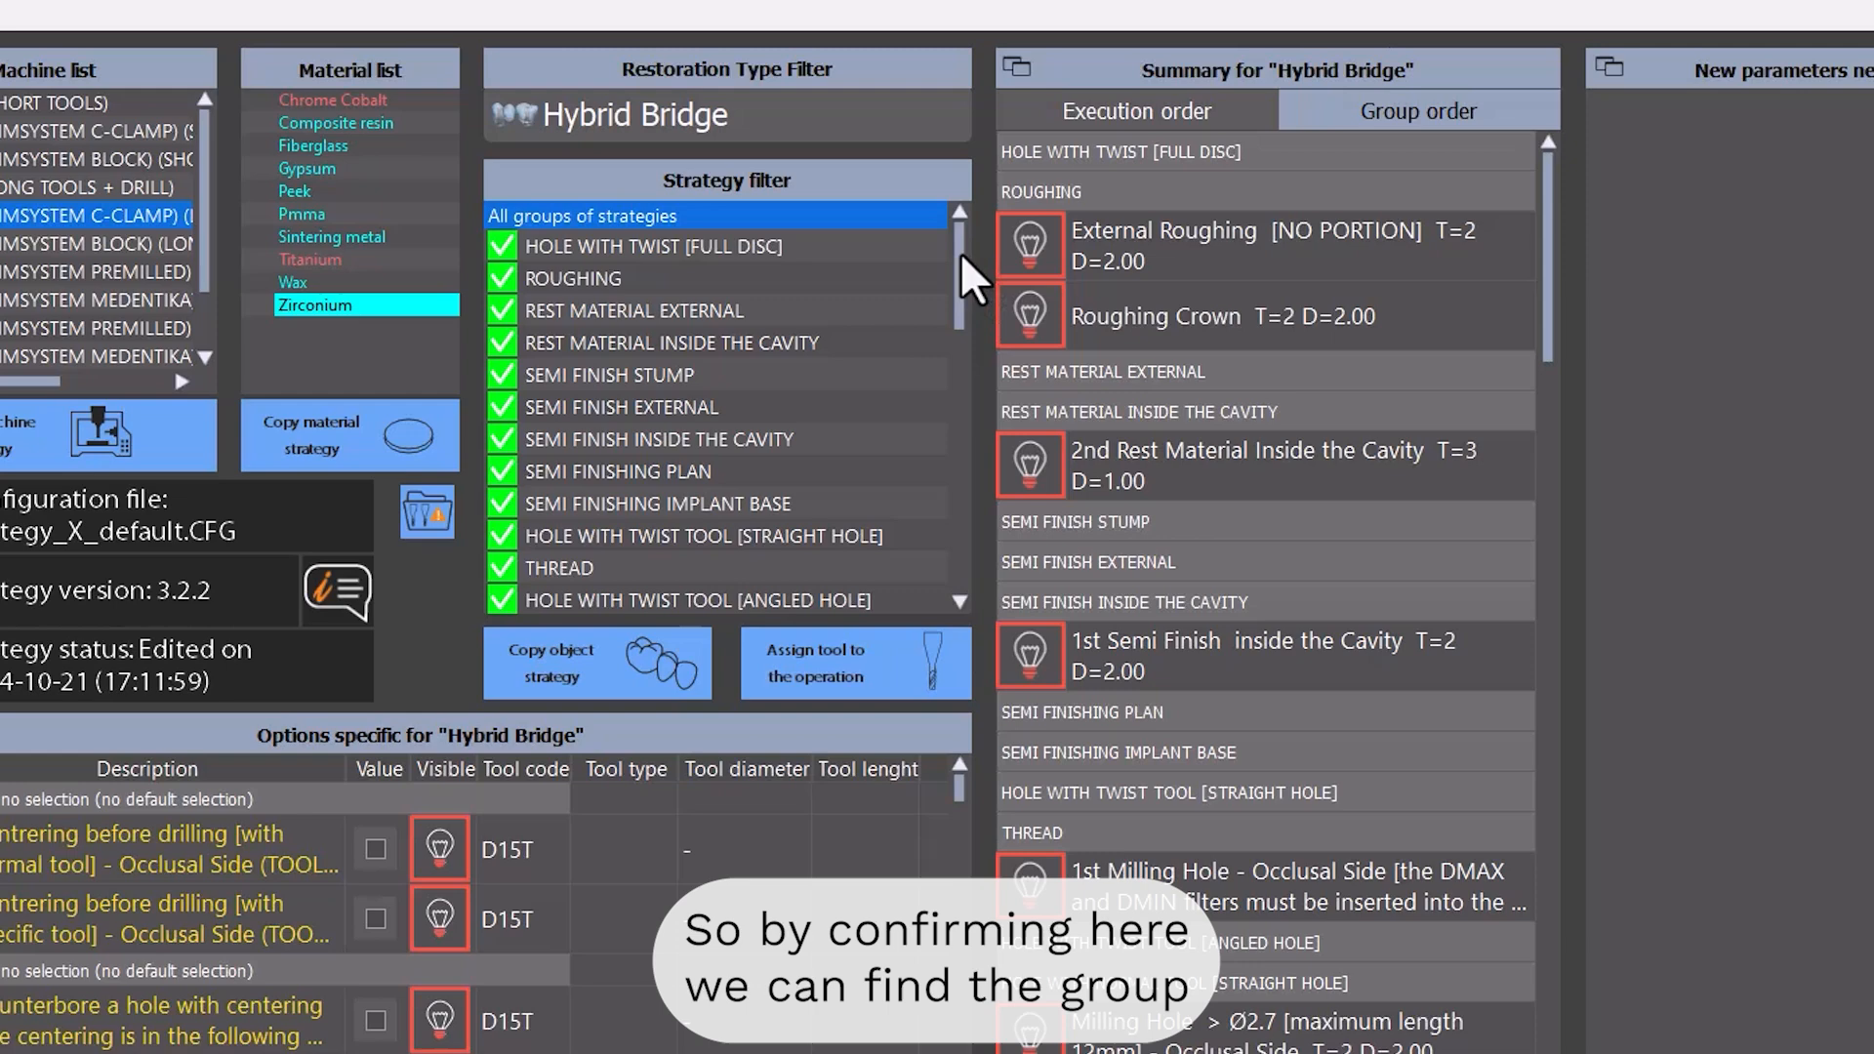
- Filter the Hybrid Bridge strategies to the UNDERCUT EXTERNAL group
scroll(959, 256, down, 4)
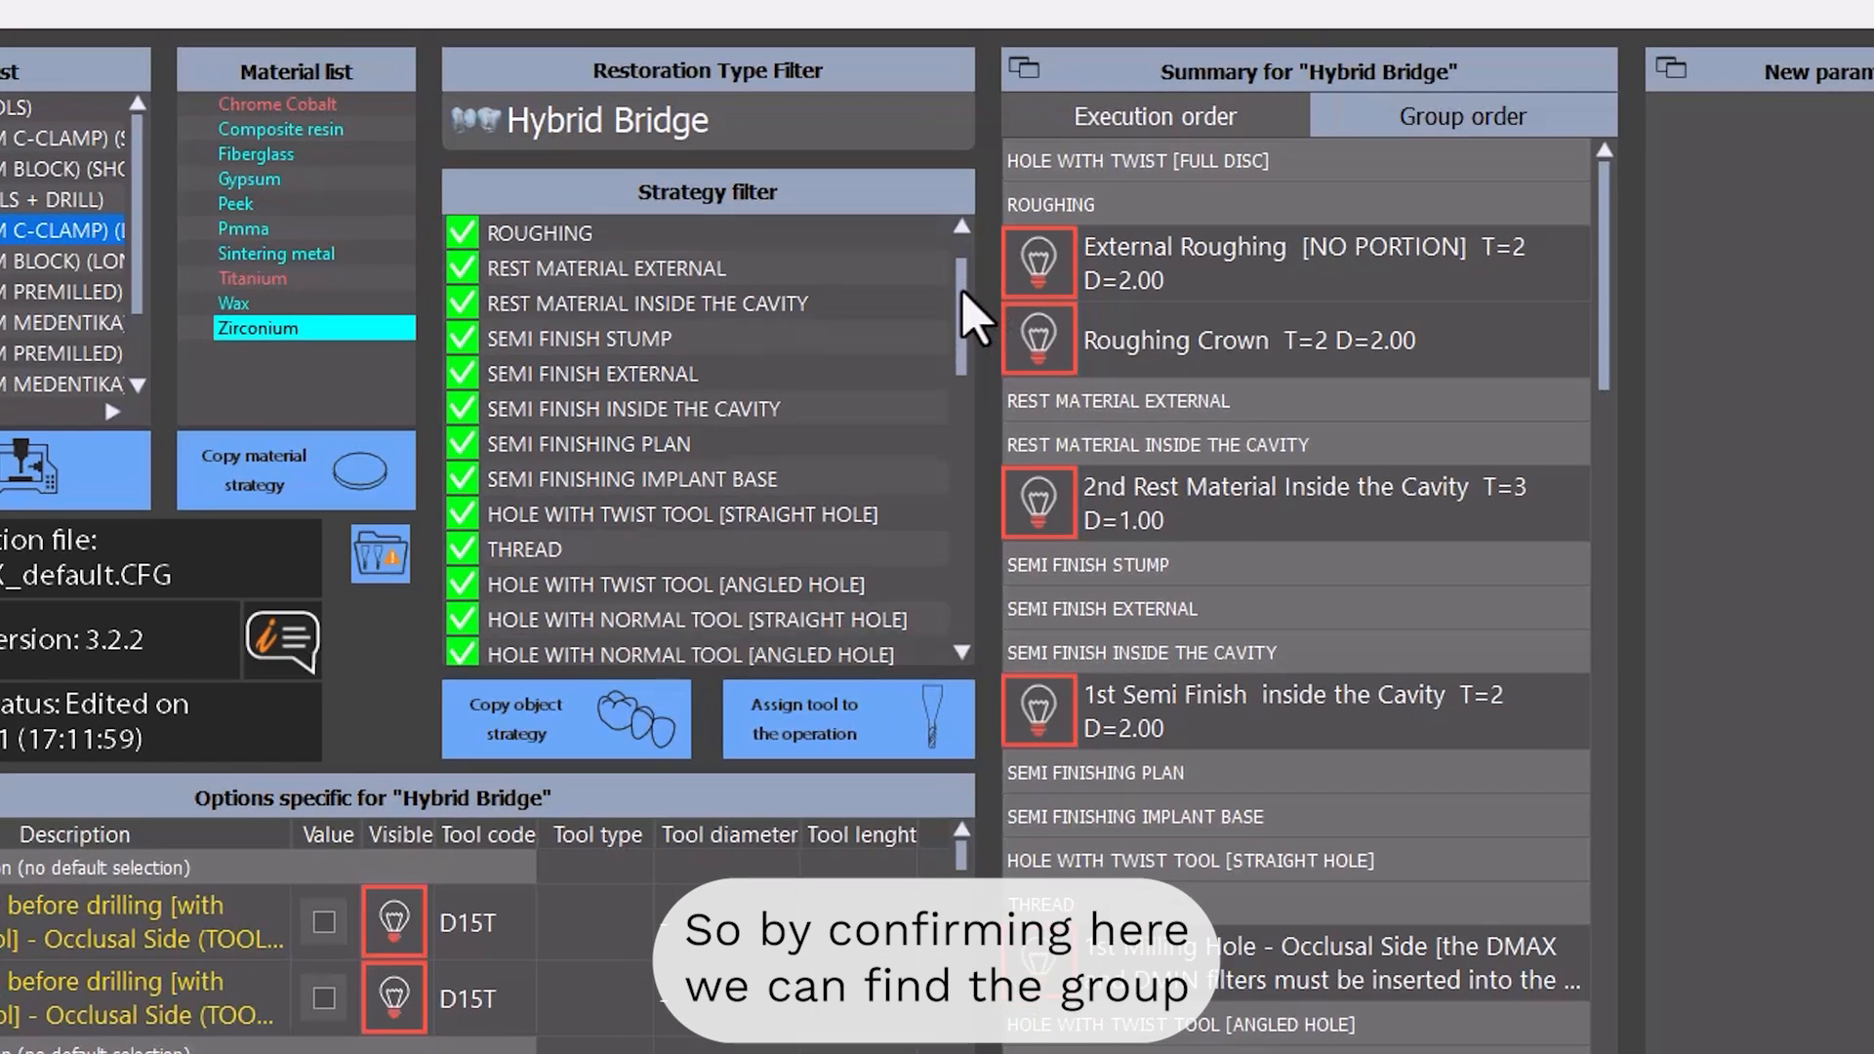
drag(969, 379, 978, 504)
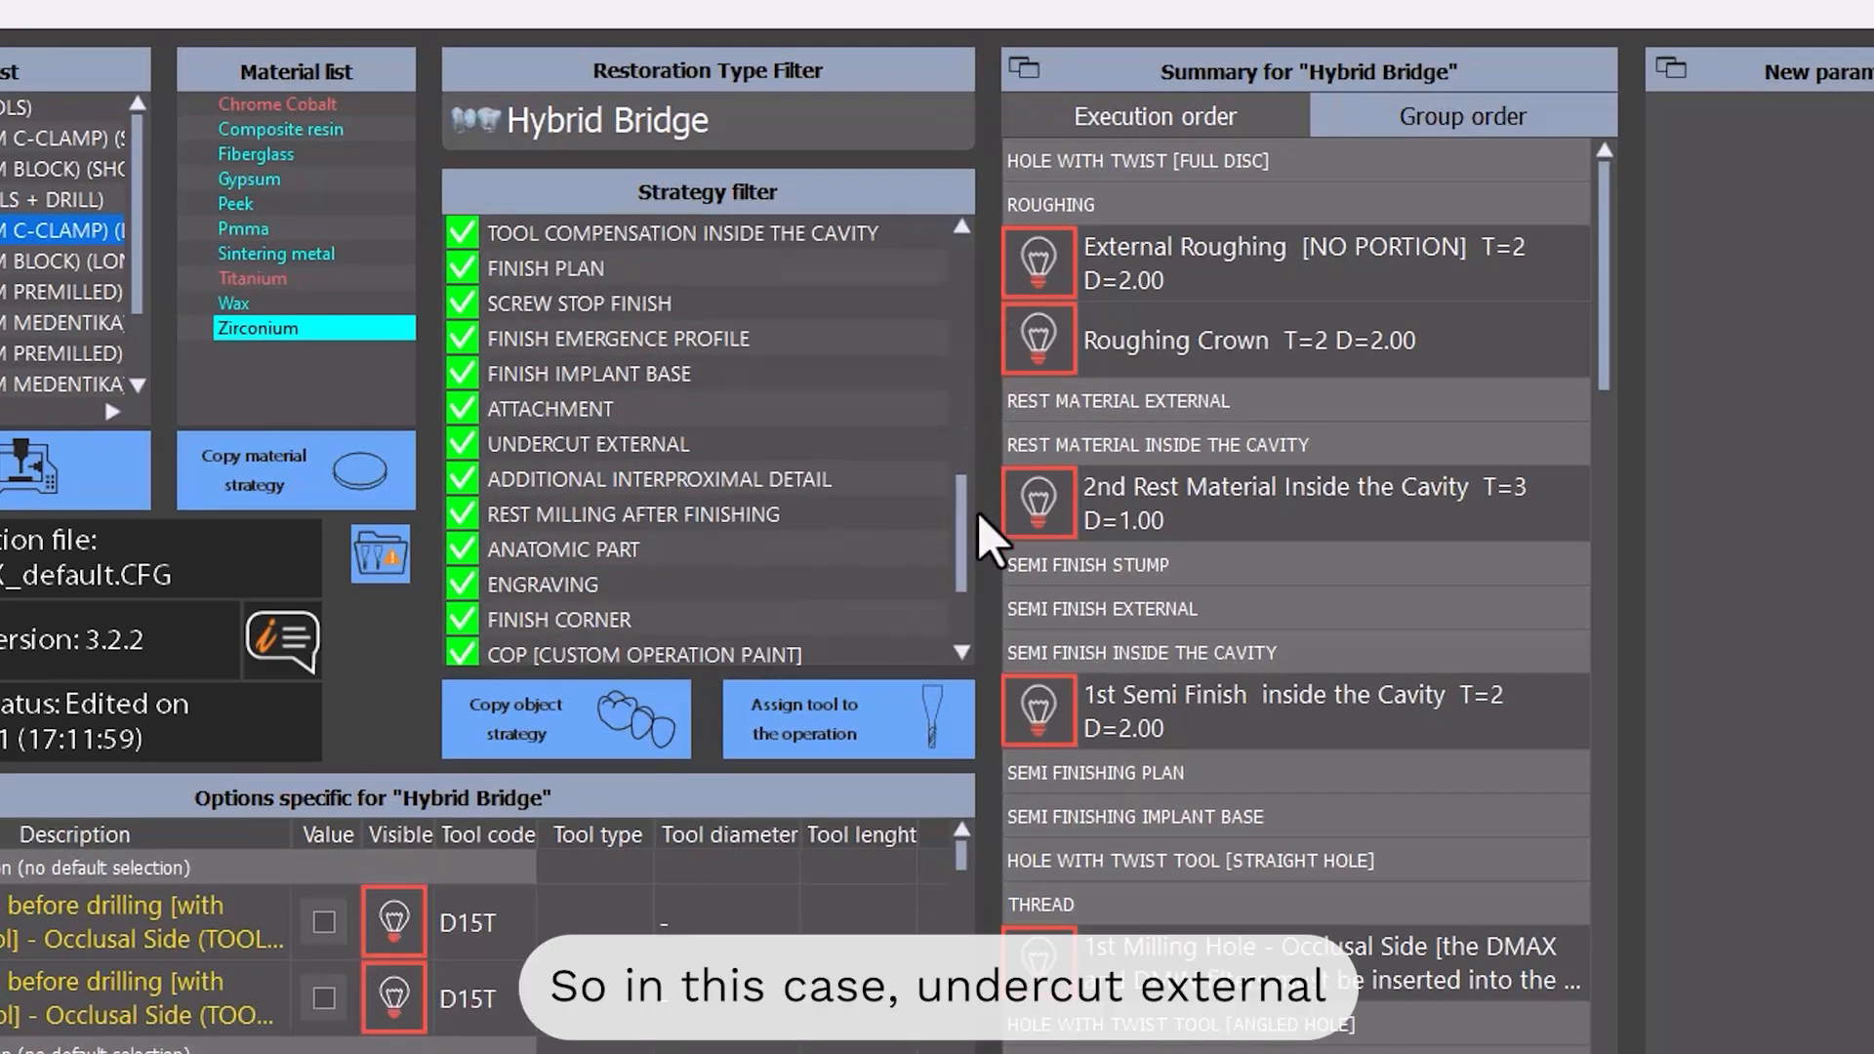
click(832, 455)
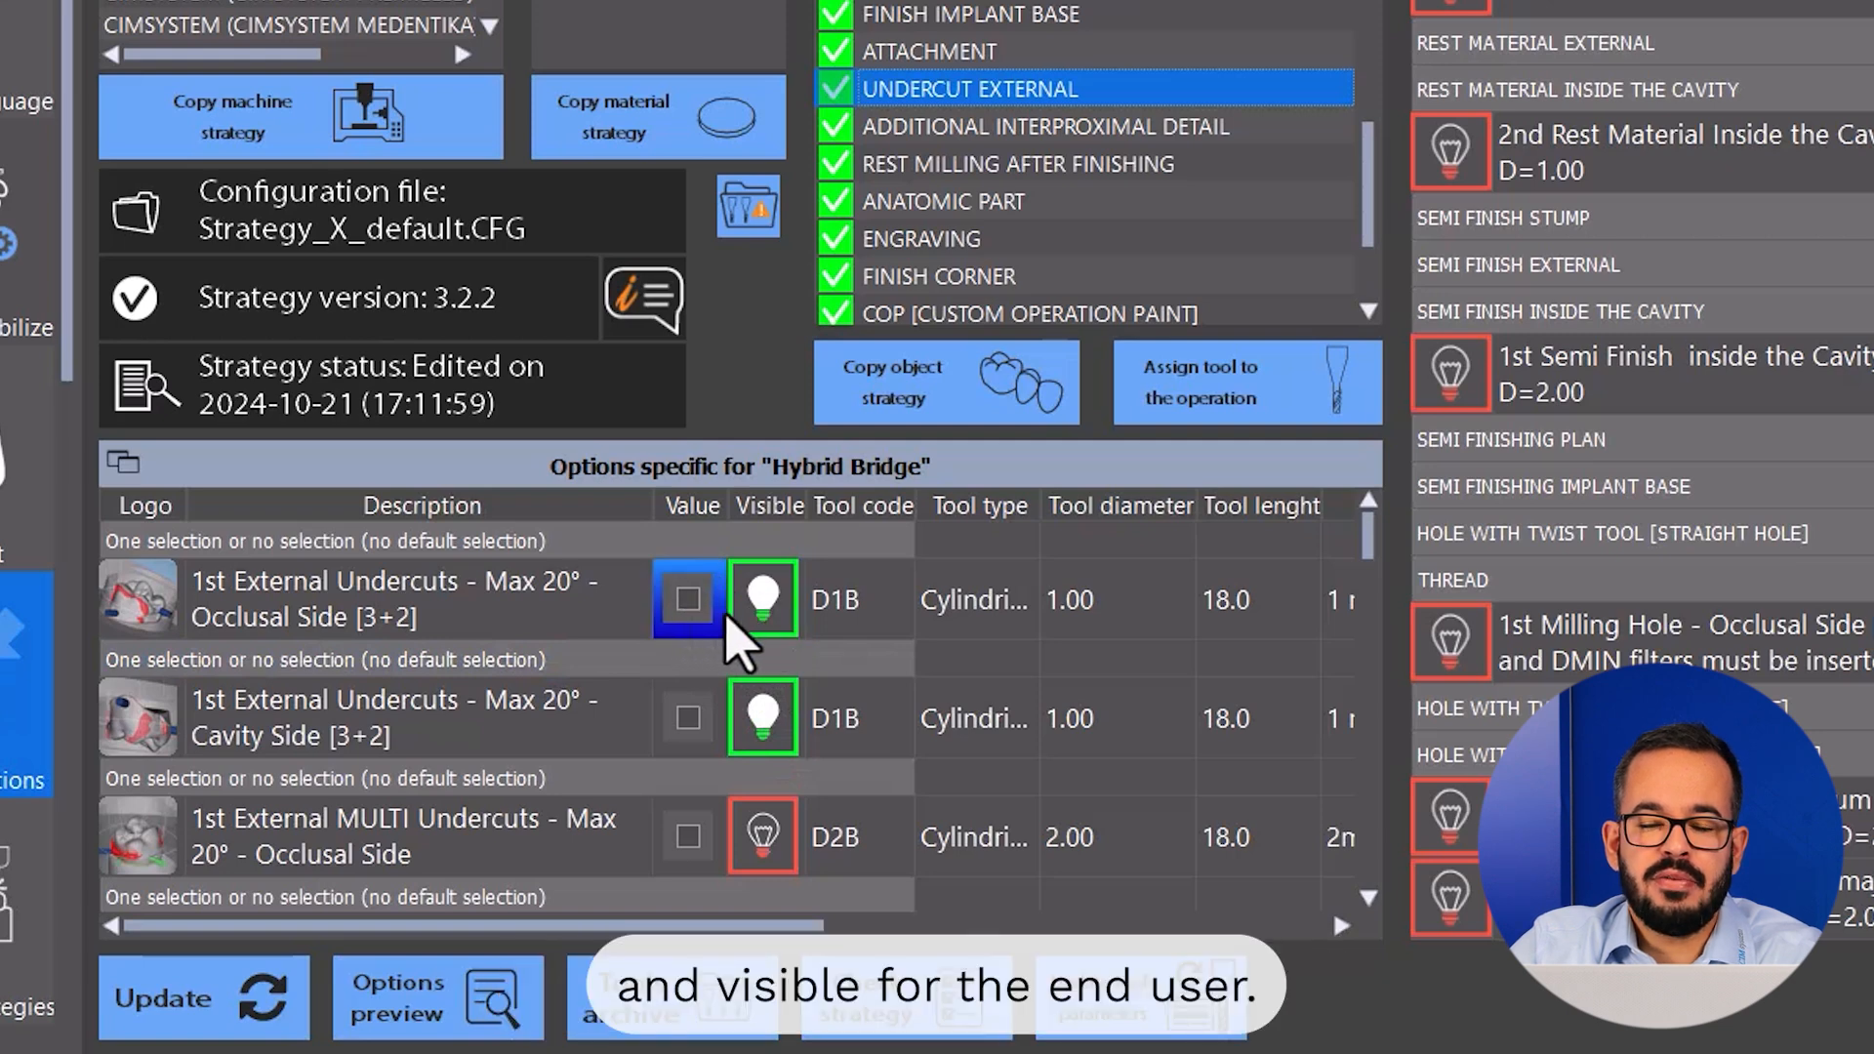
- Make the Occlusal Side and Cavity Side 1st External Undercuts - Max 20° options selected by default
click(742, 606)
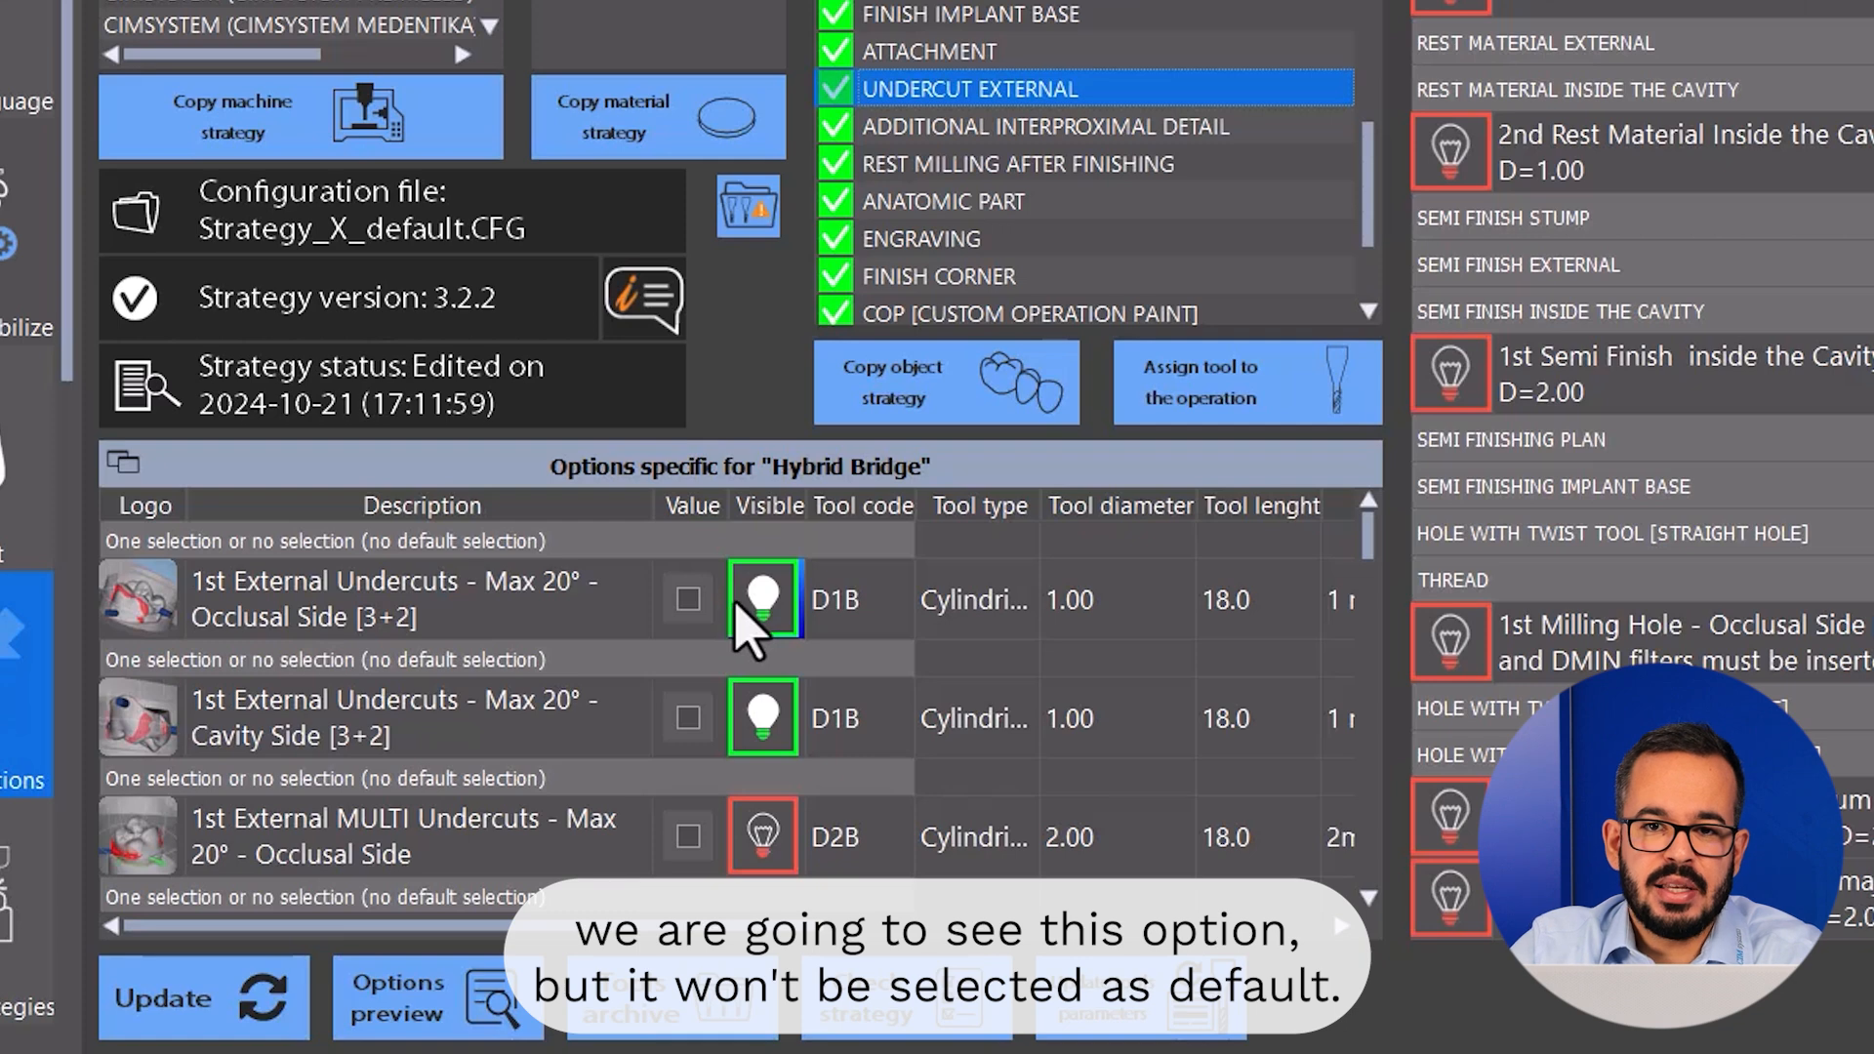
click(688, 599)
click(688, 719)
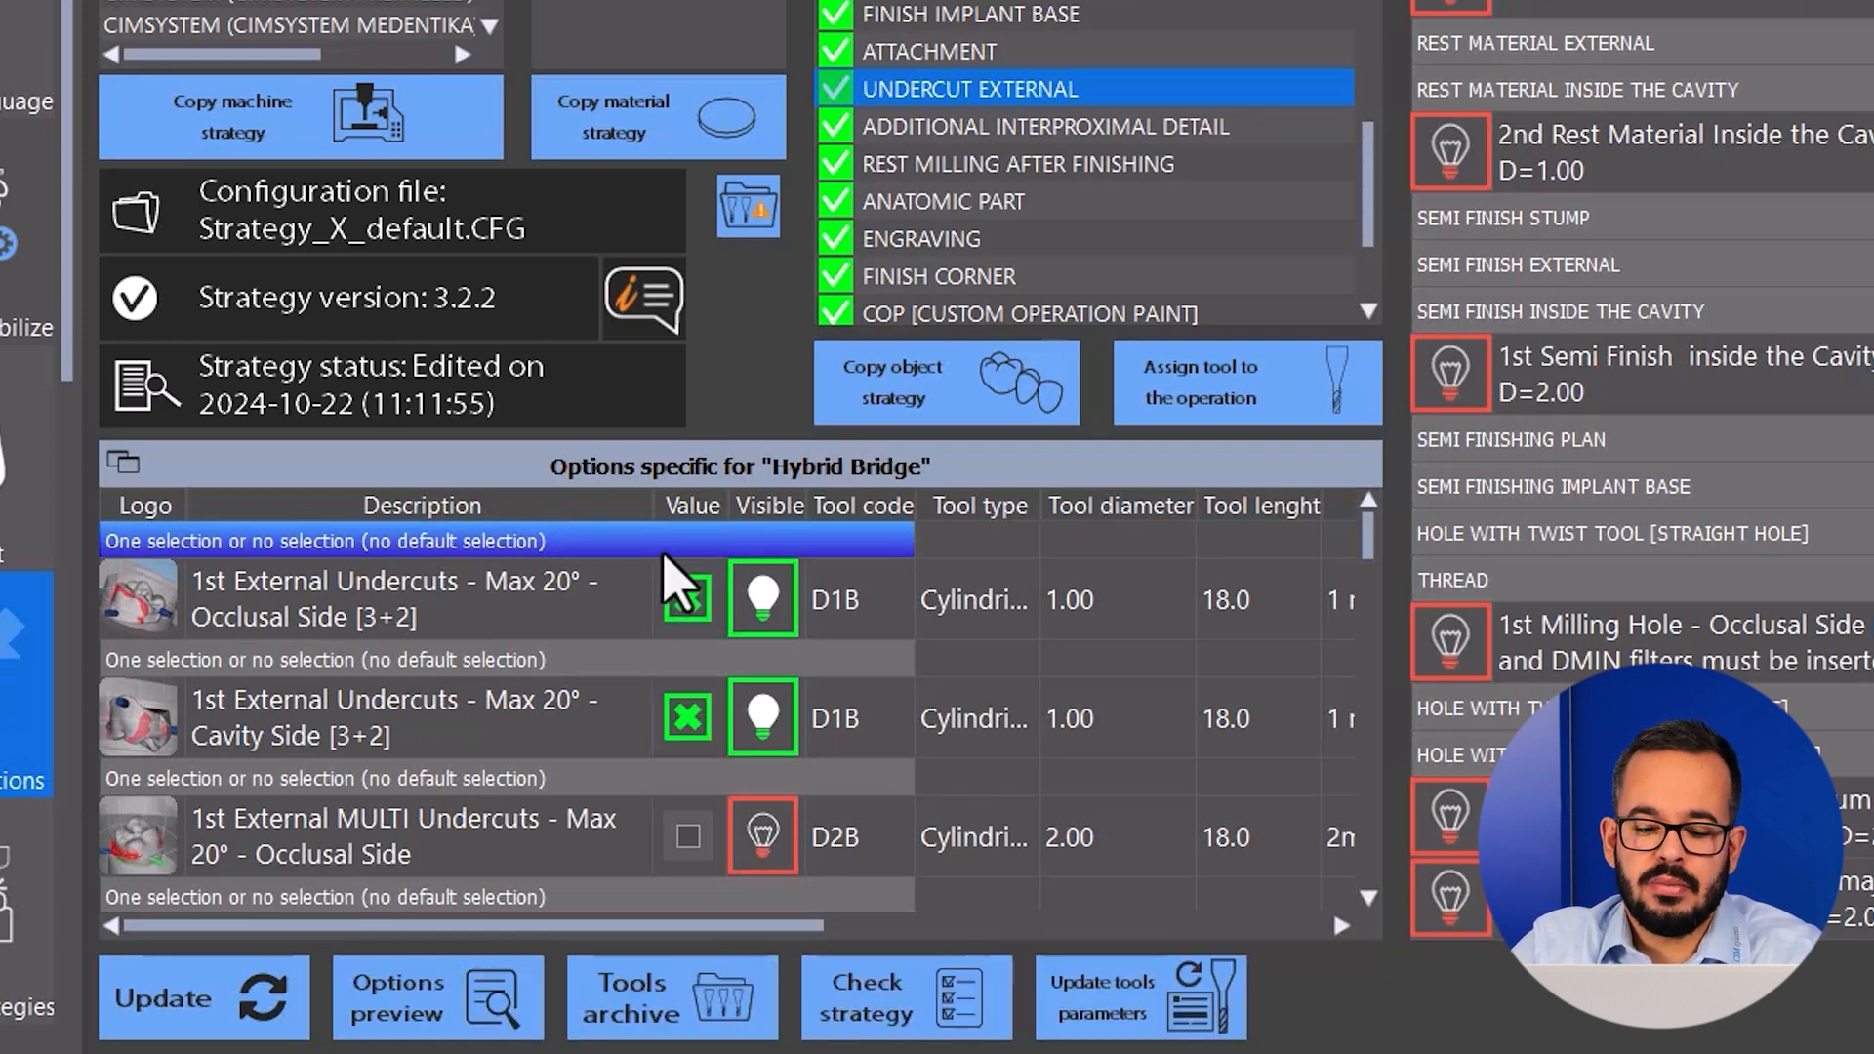
- Hide the Occlusal Side and Cavity Side 1st External Undercuts options from the end user and clear their default selection
click(762, 599)
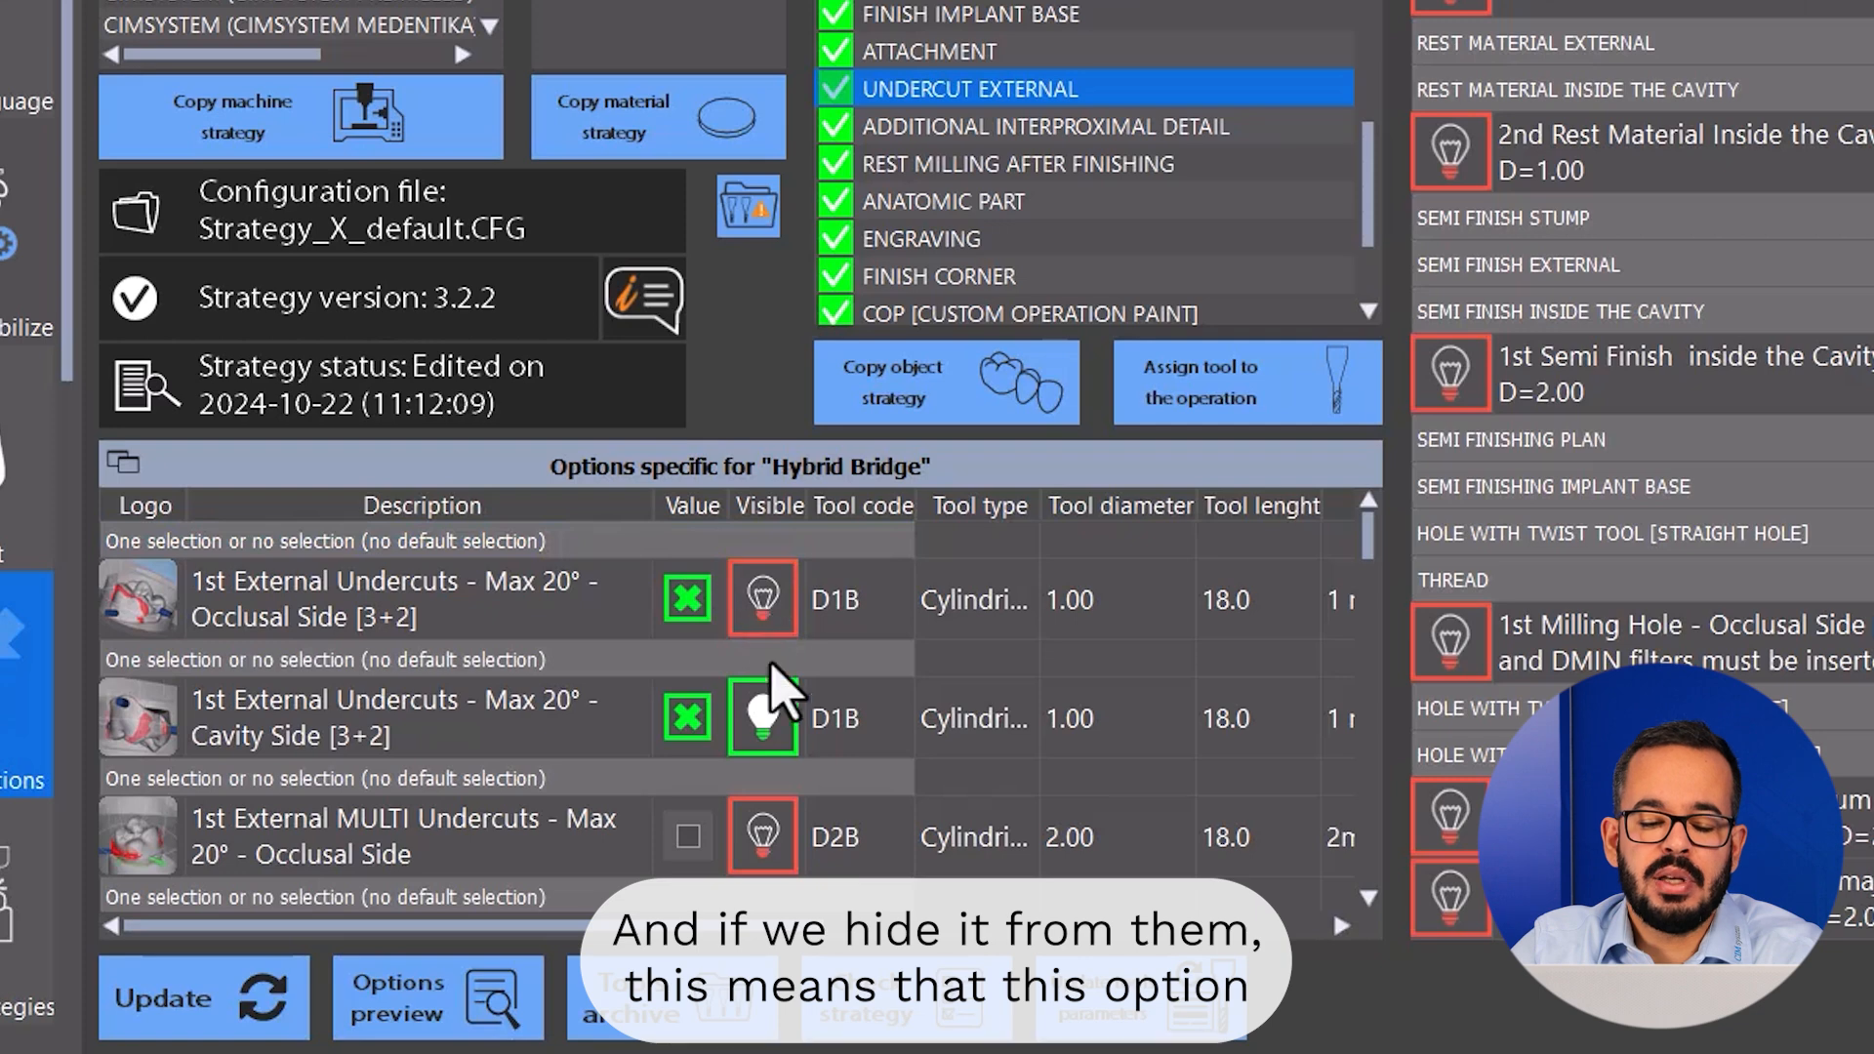
click(789, 756)
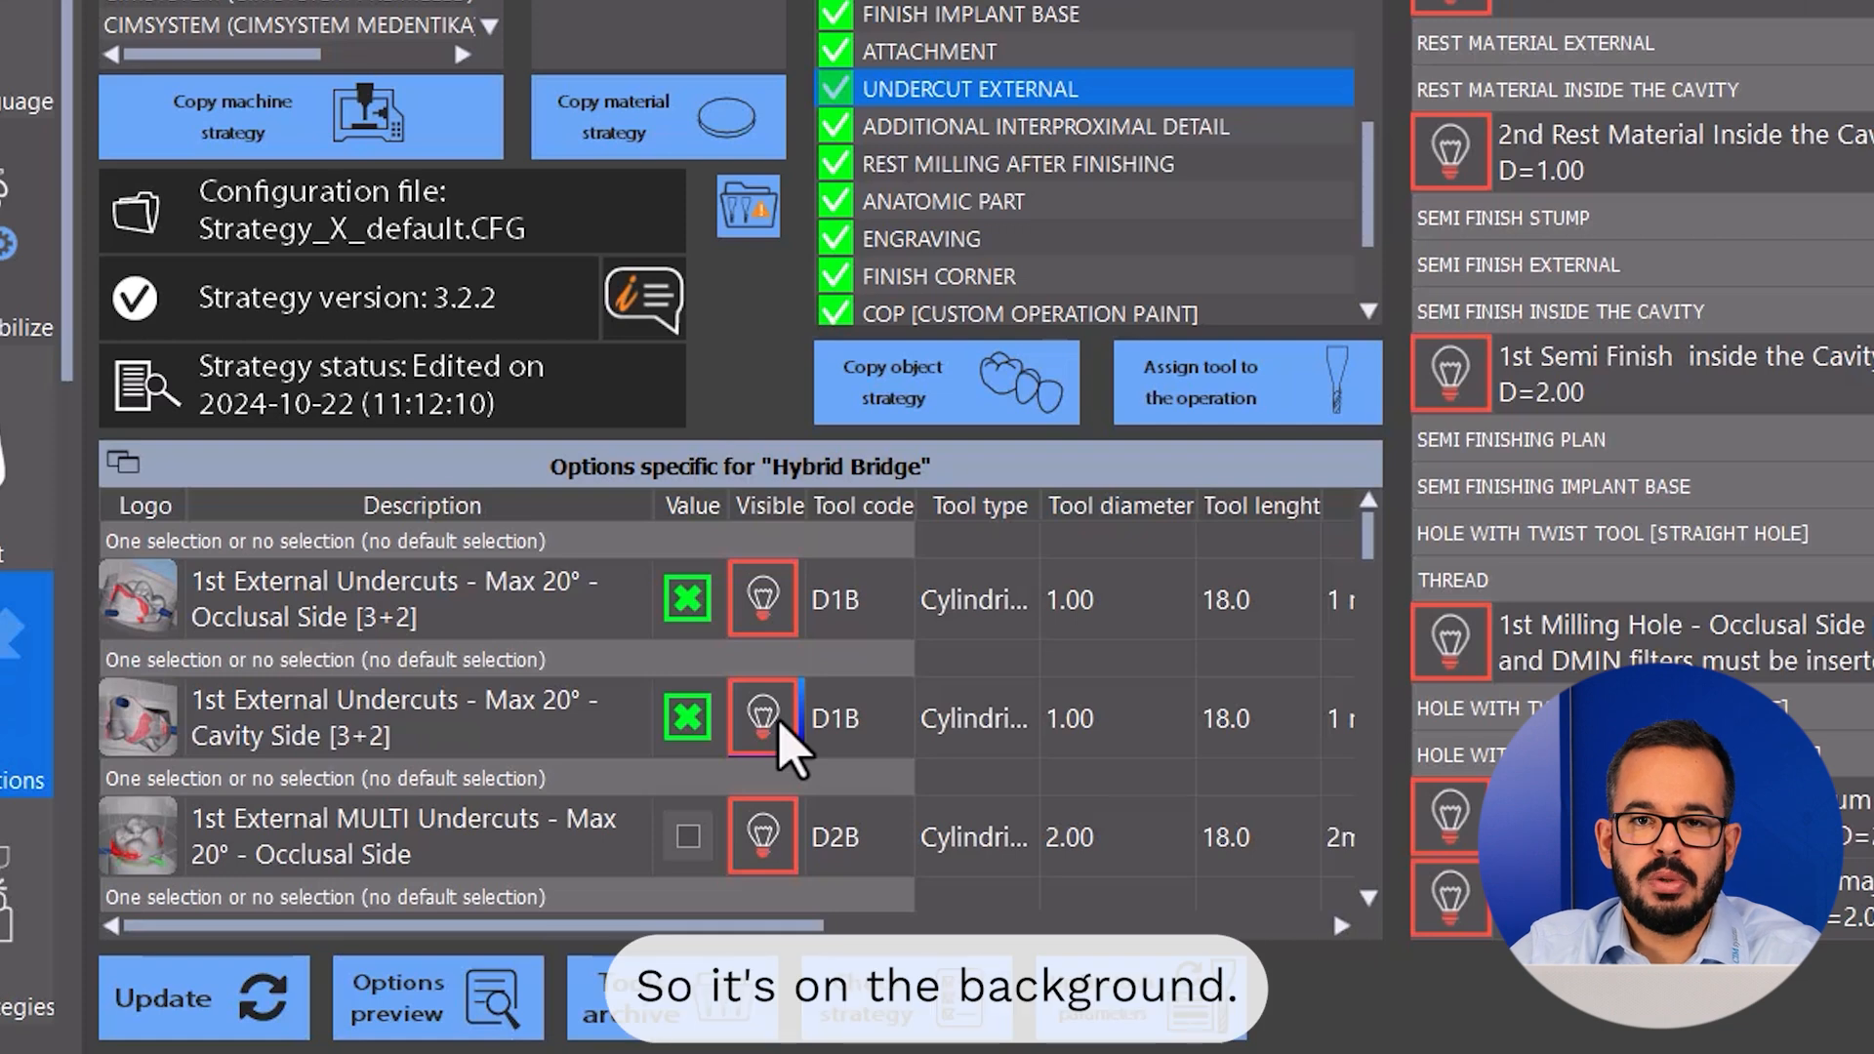
click(683, 625)
click(691, 728)
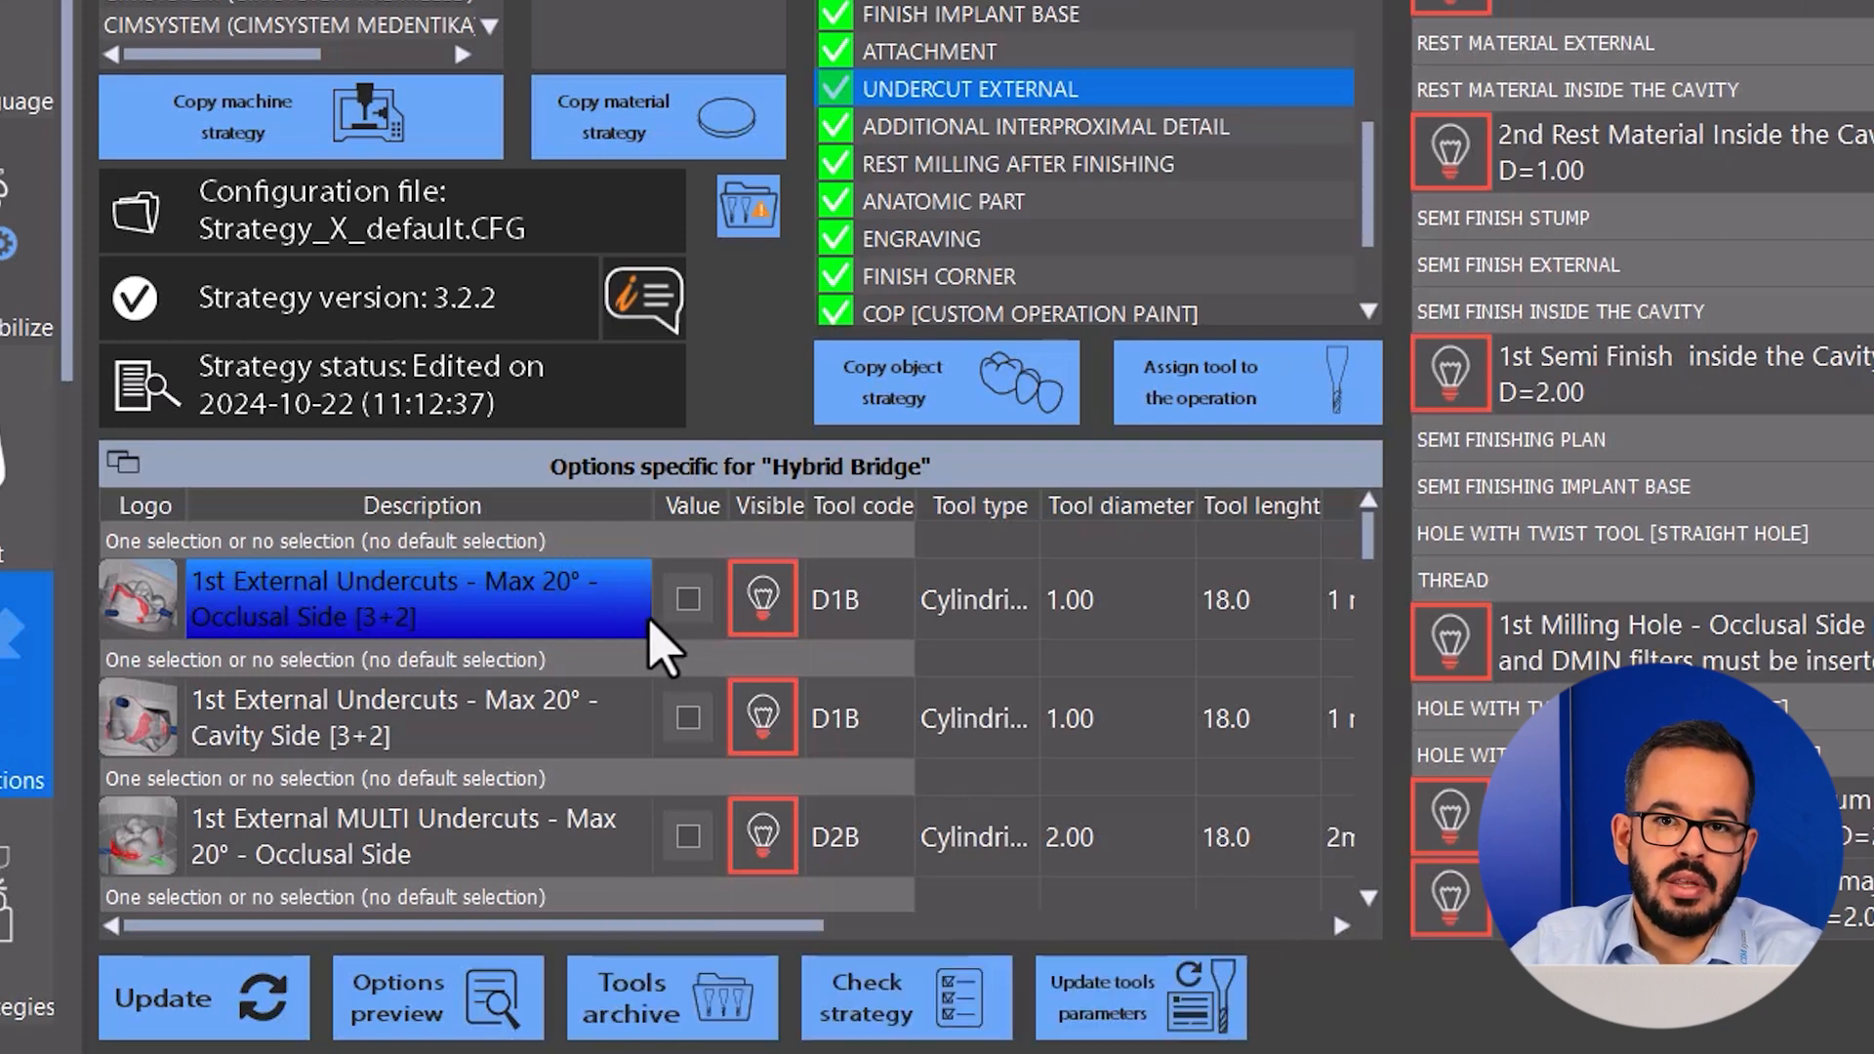
- Make both 1st External Undercuts - Max 20° [3+2] options selected by default and visible, and preview the milling options
click(685, 614)
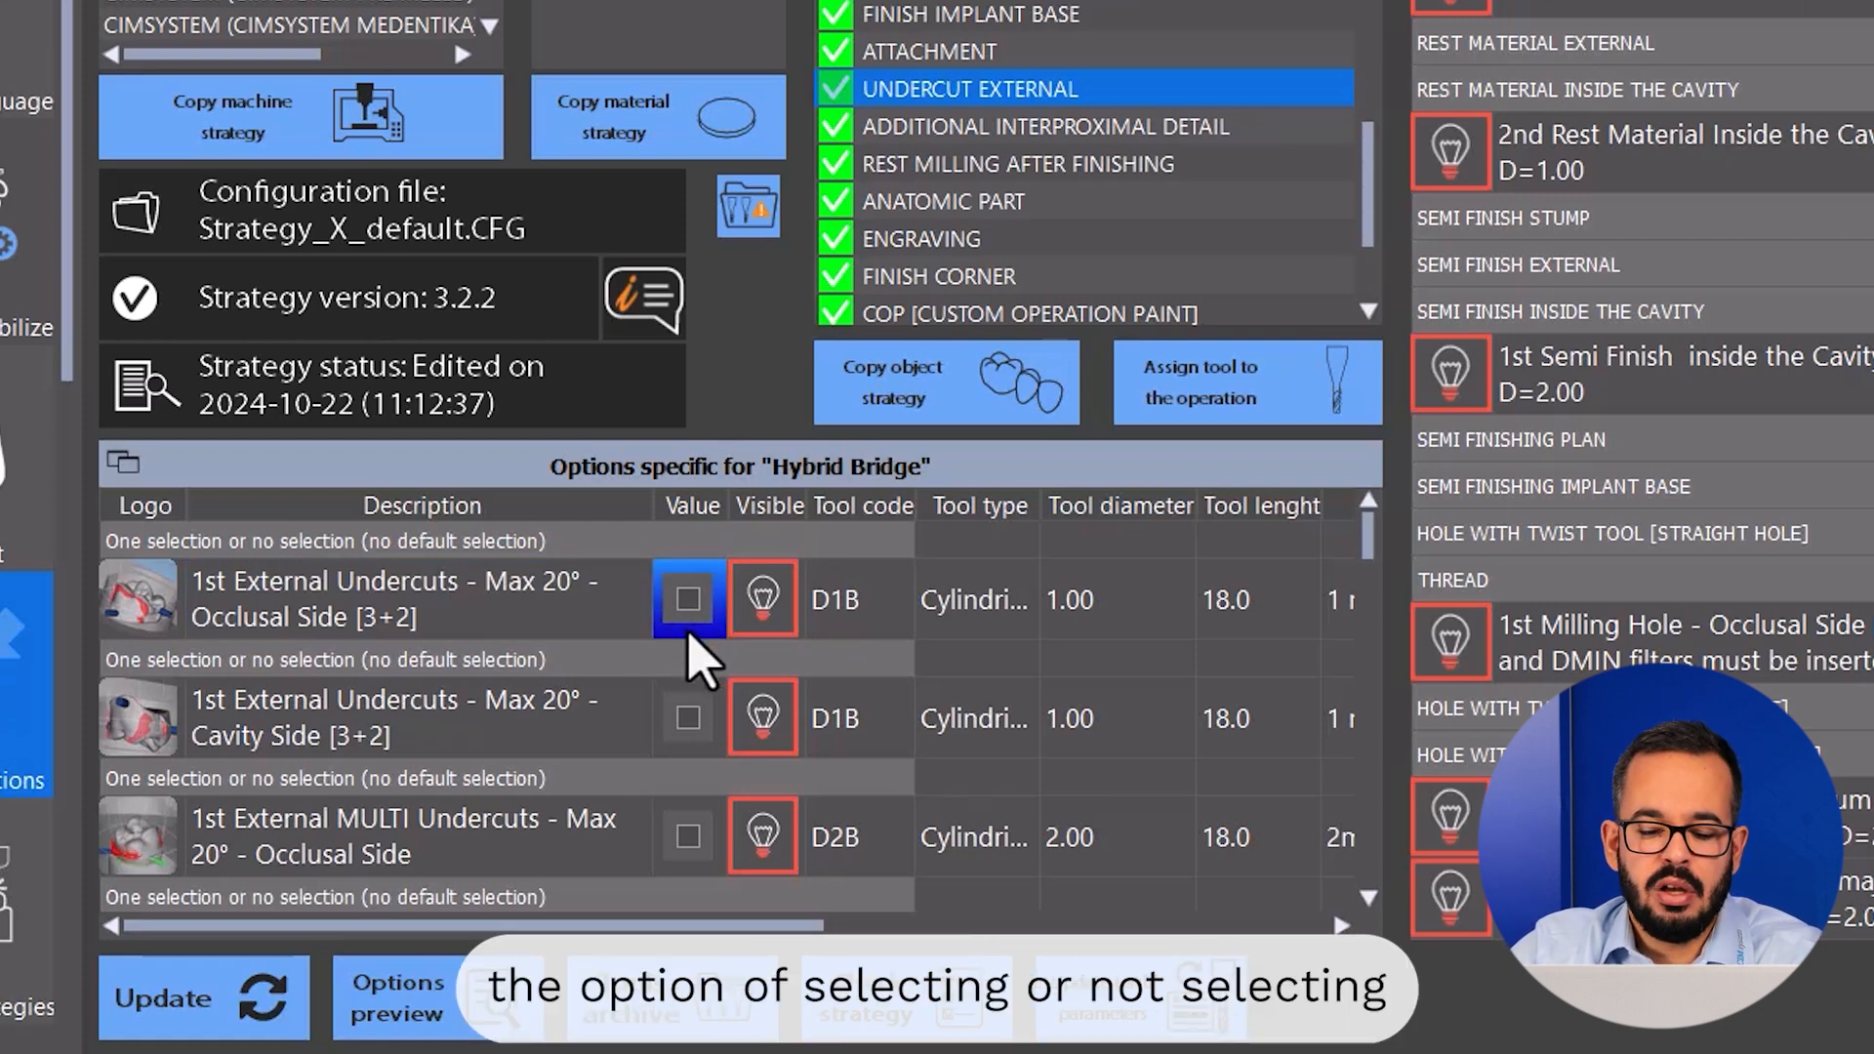
click(692, 598)
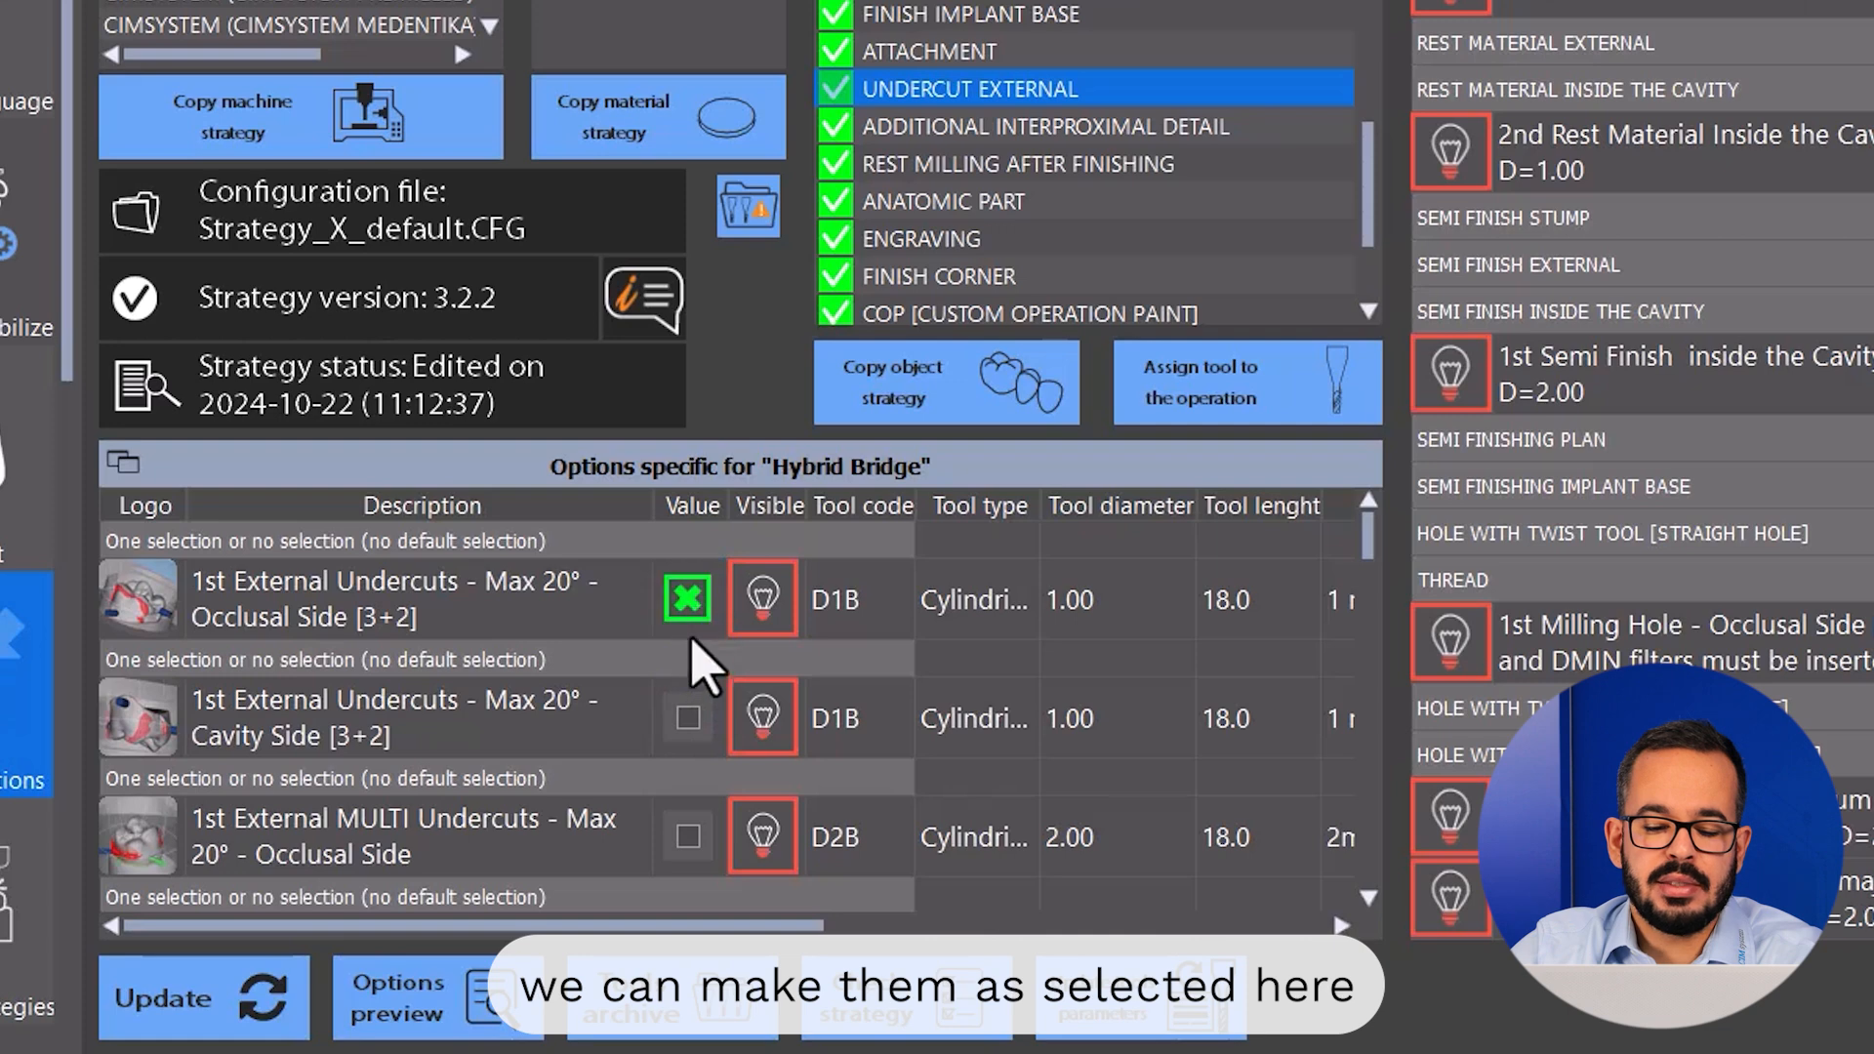
click(695, 719)
click(765, 599)
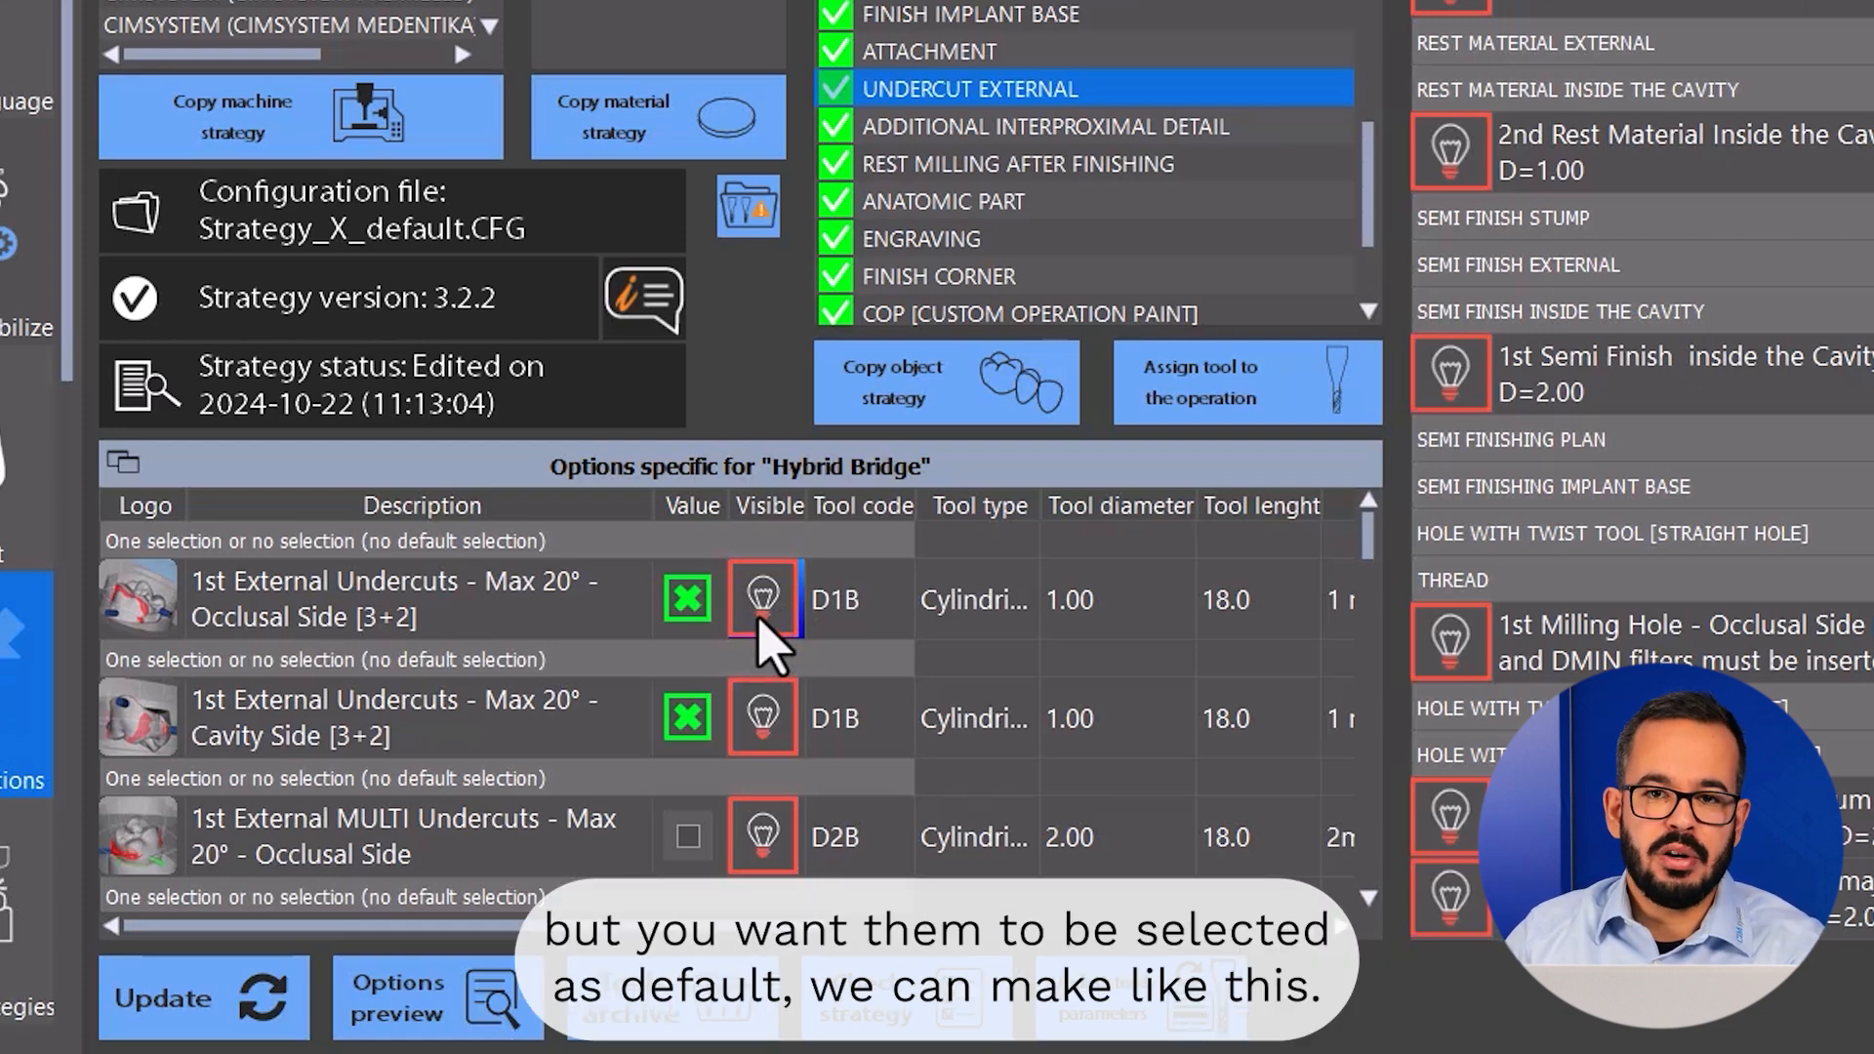
click(762, 615)
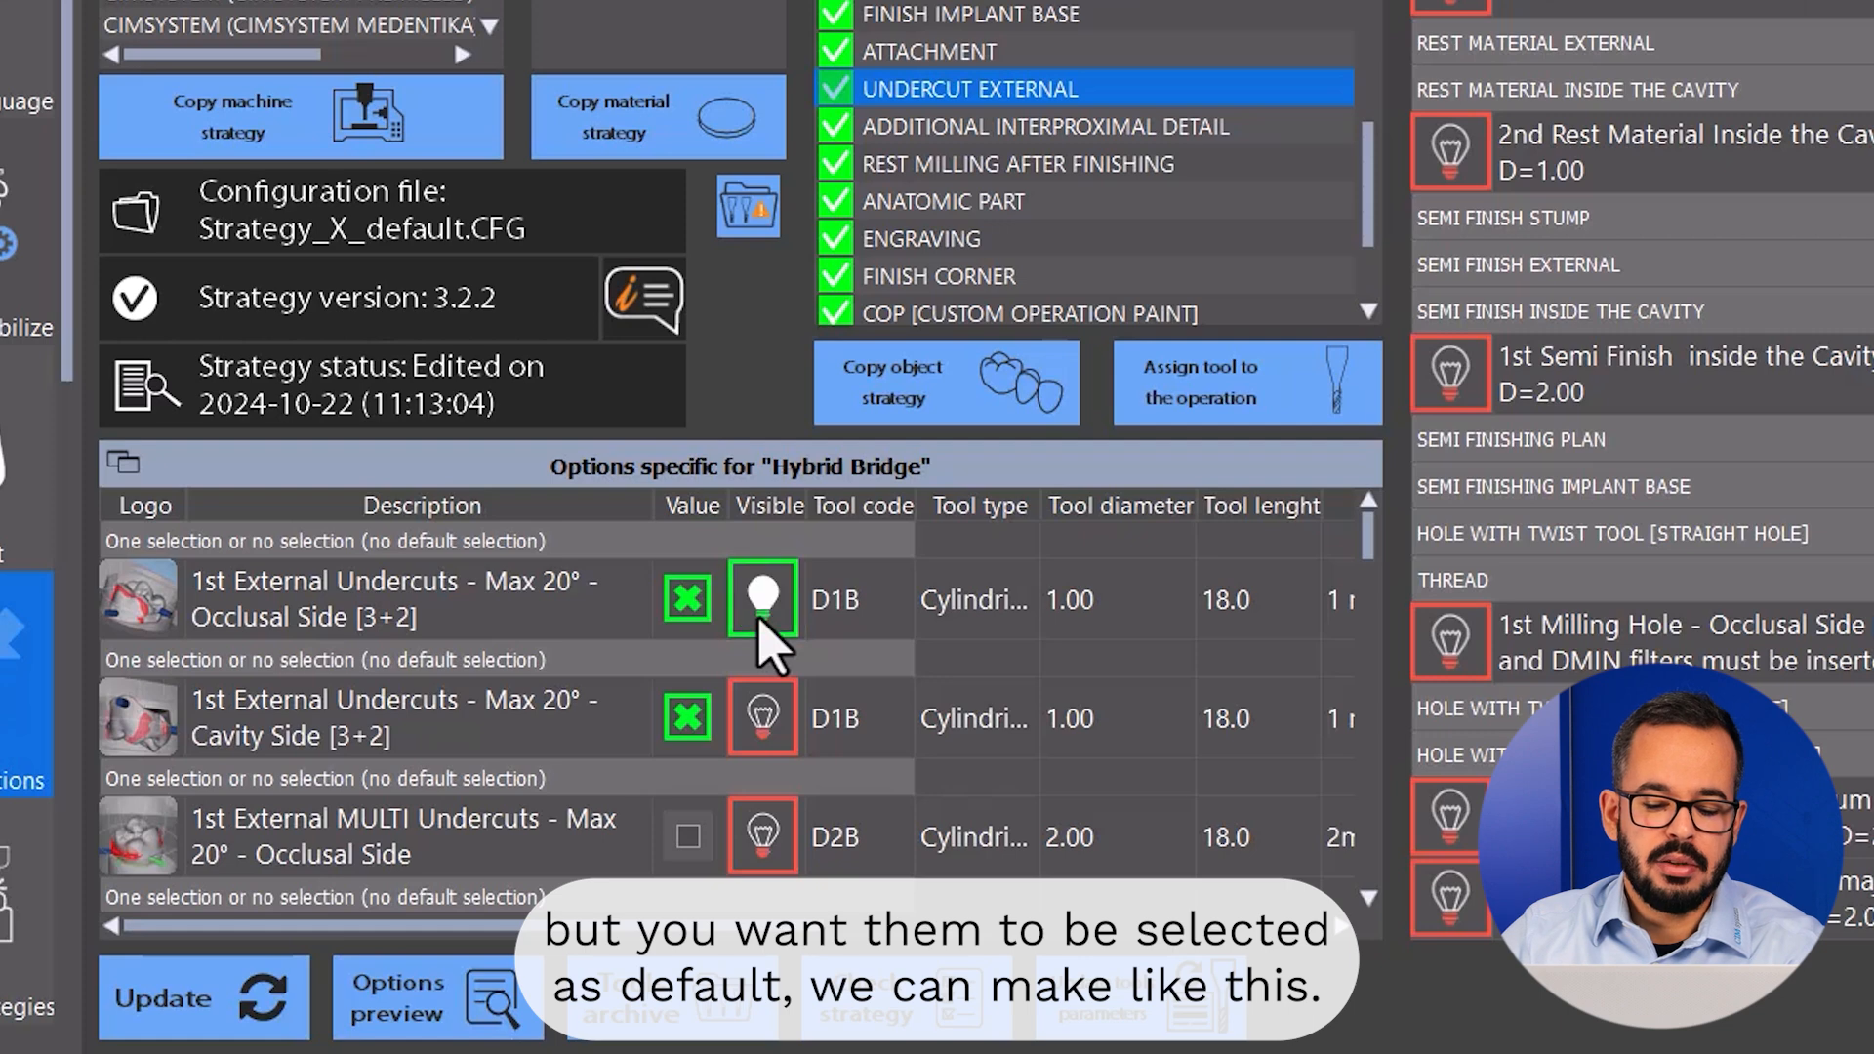
click(770, 731)
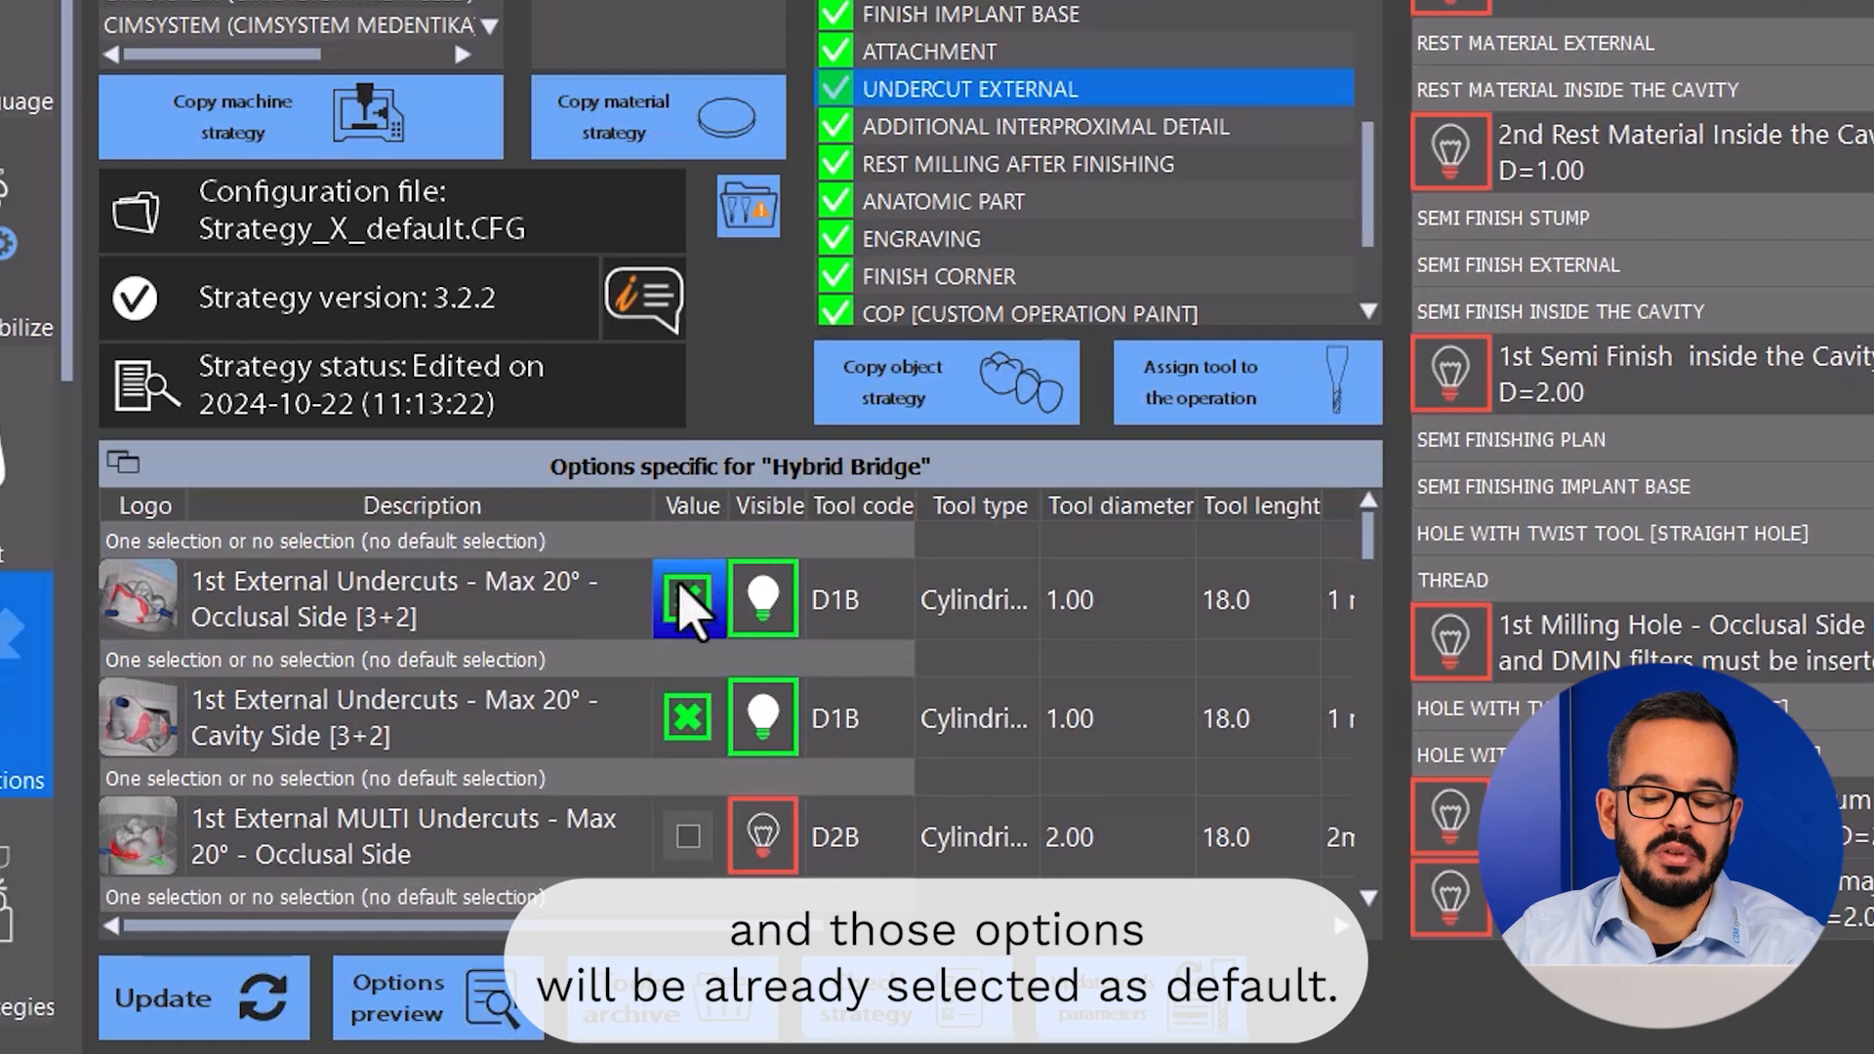
click(476, 986)
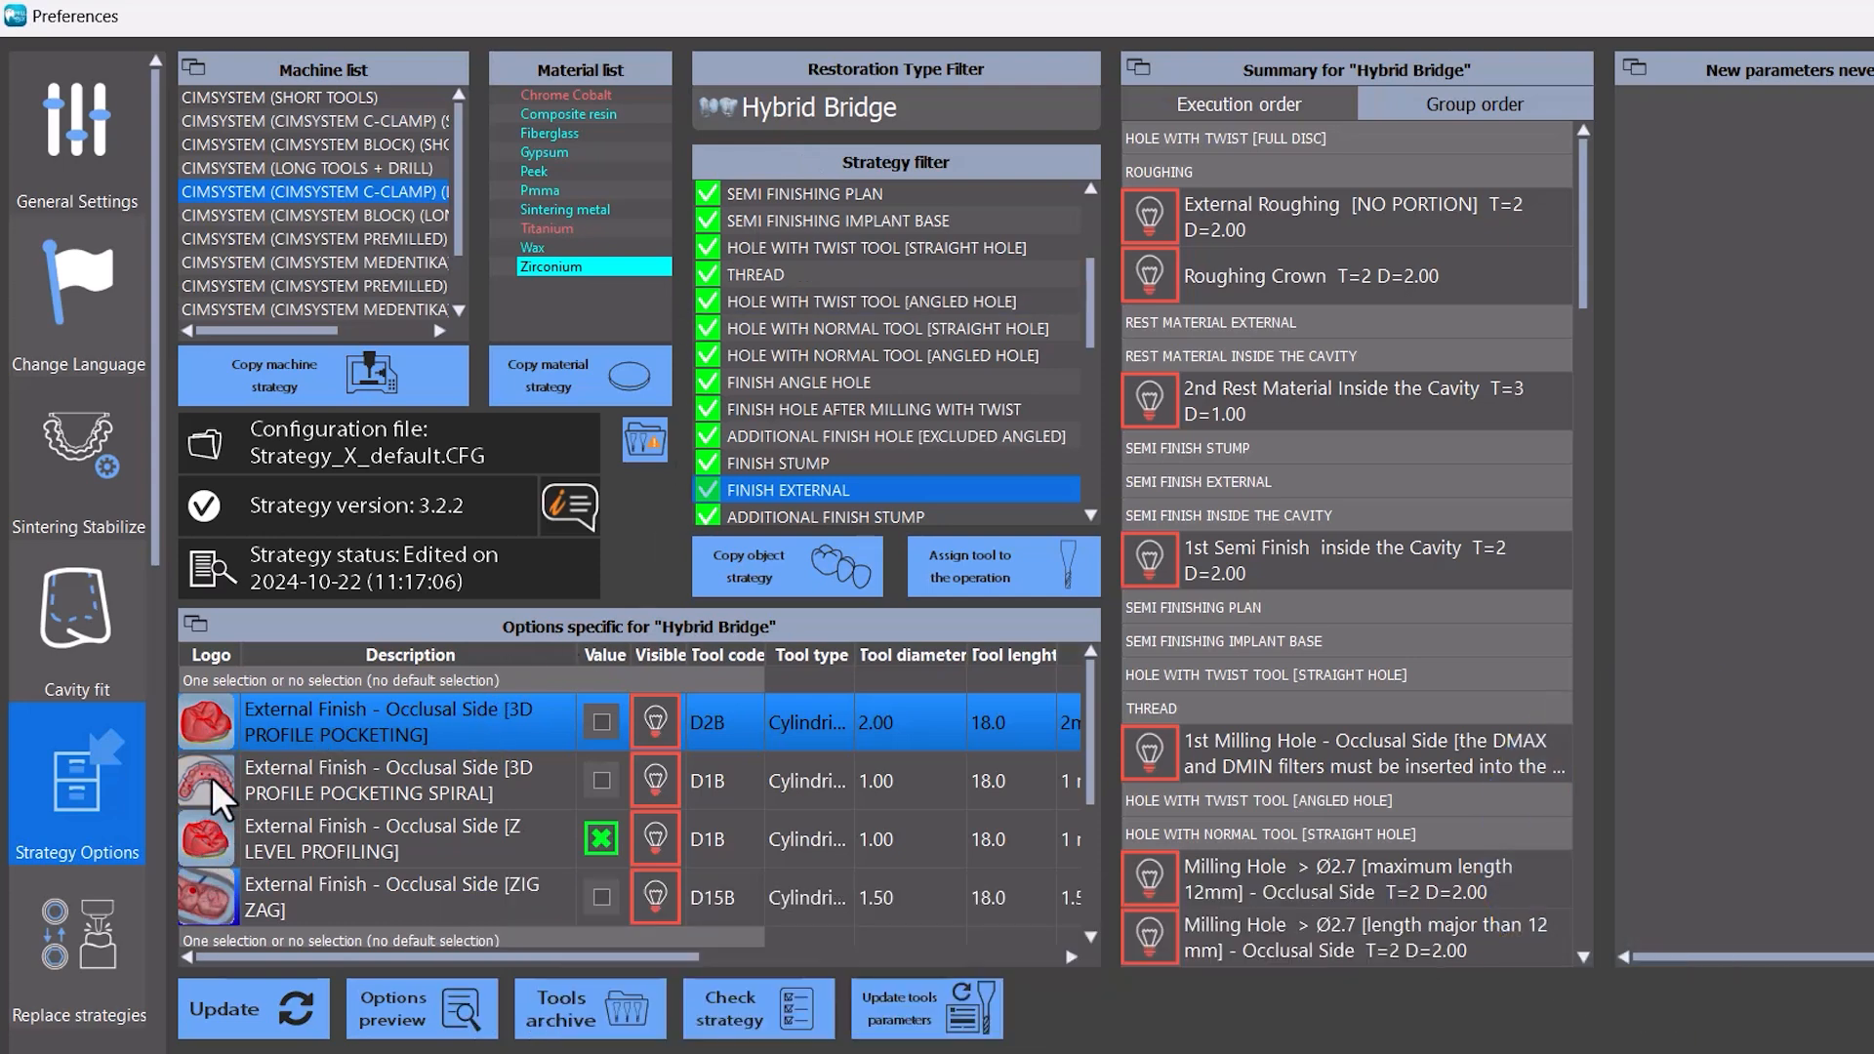
- View the preview images of the External Finish - Occlusal Side strategies: 3D profile pocketing, spiral, Z level profiling and zig zag
click(207, 725)
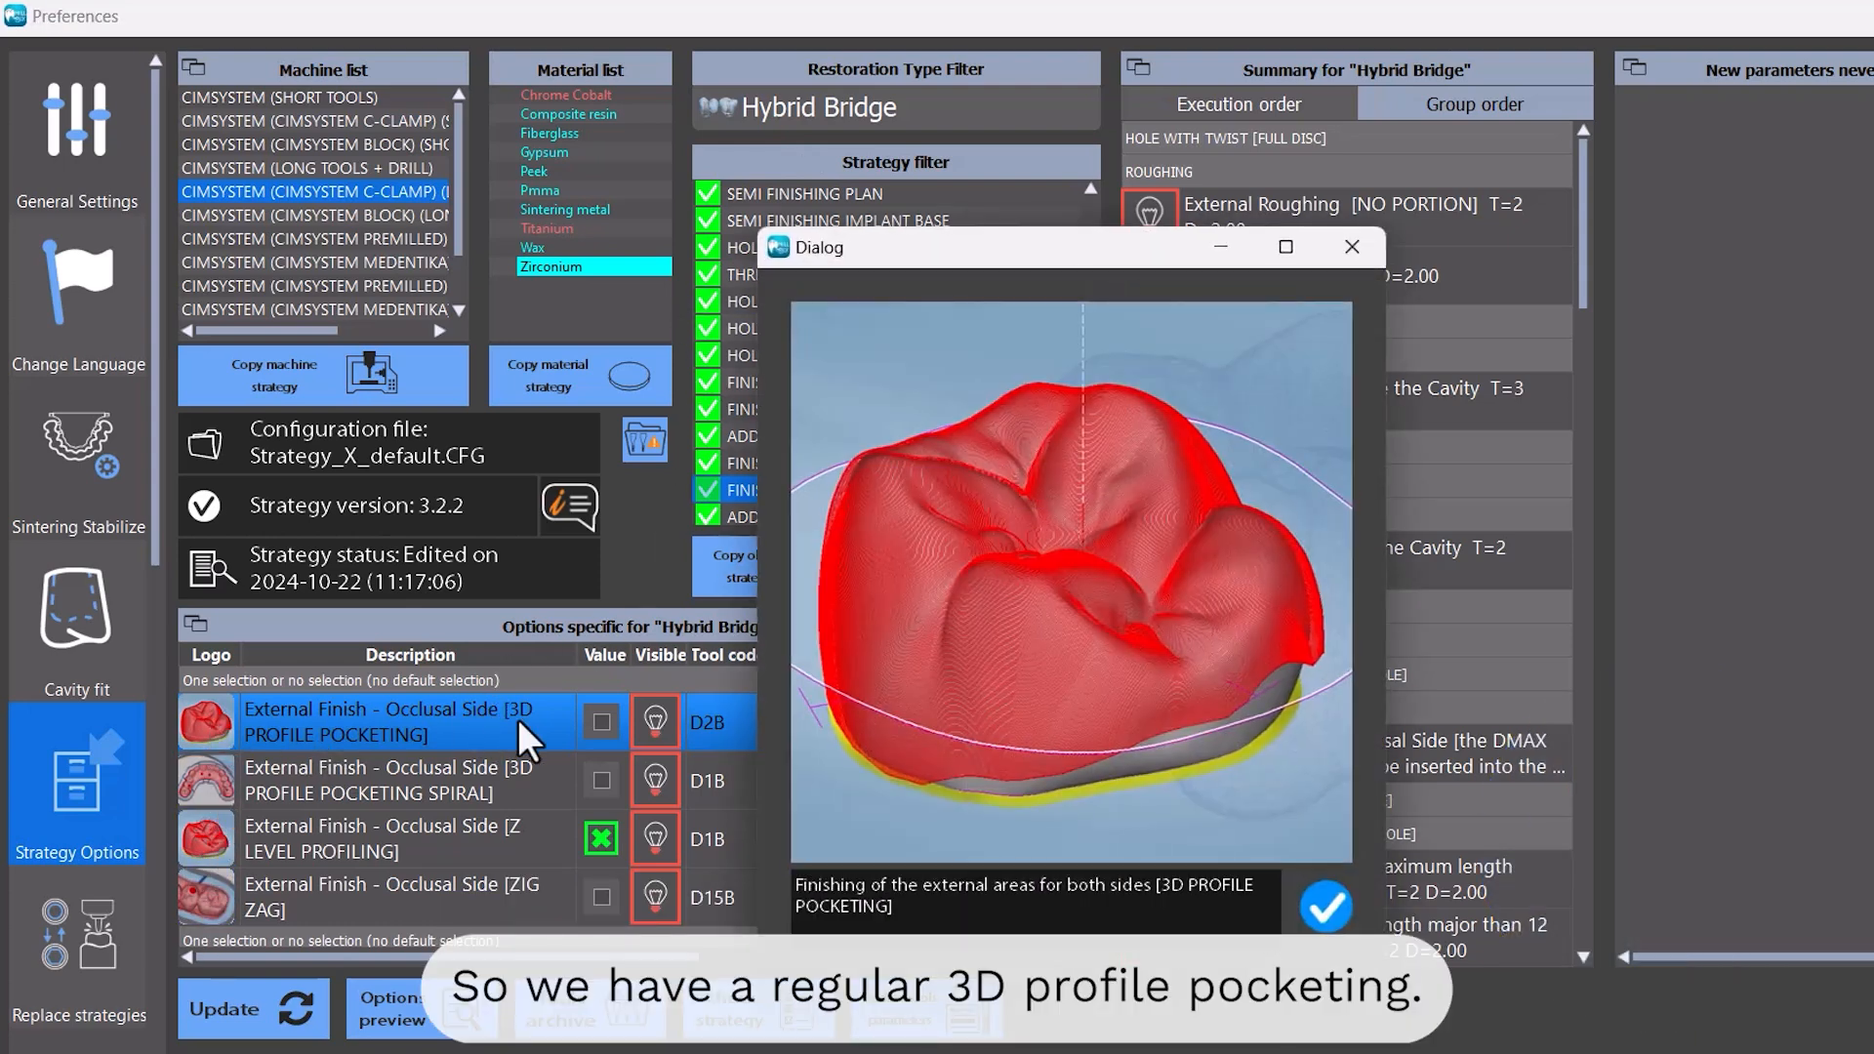
click(1325, 906)
click(215, 777)
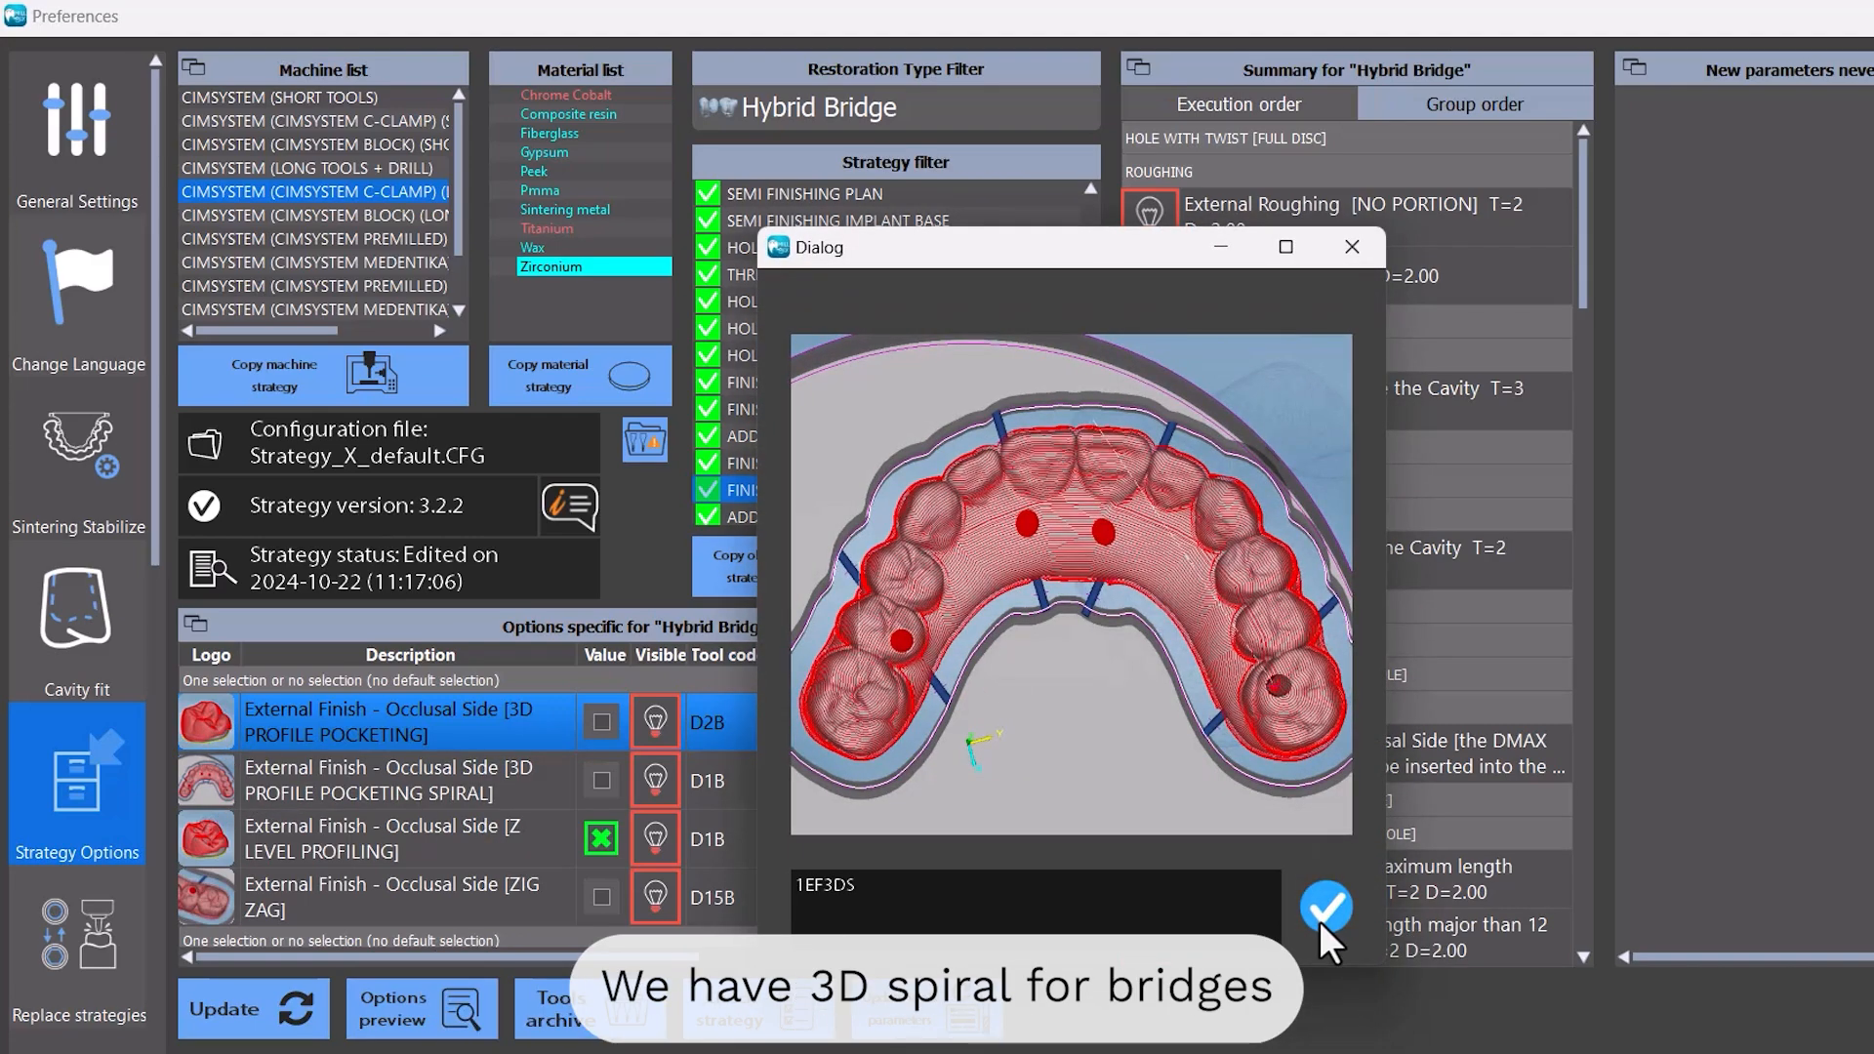
click(1320, 900)
click(209, 832)
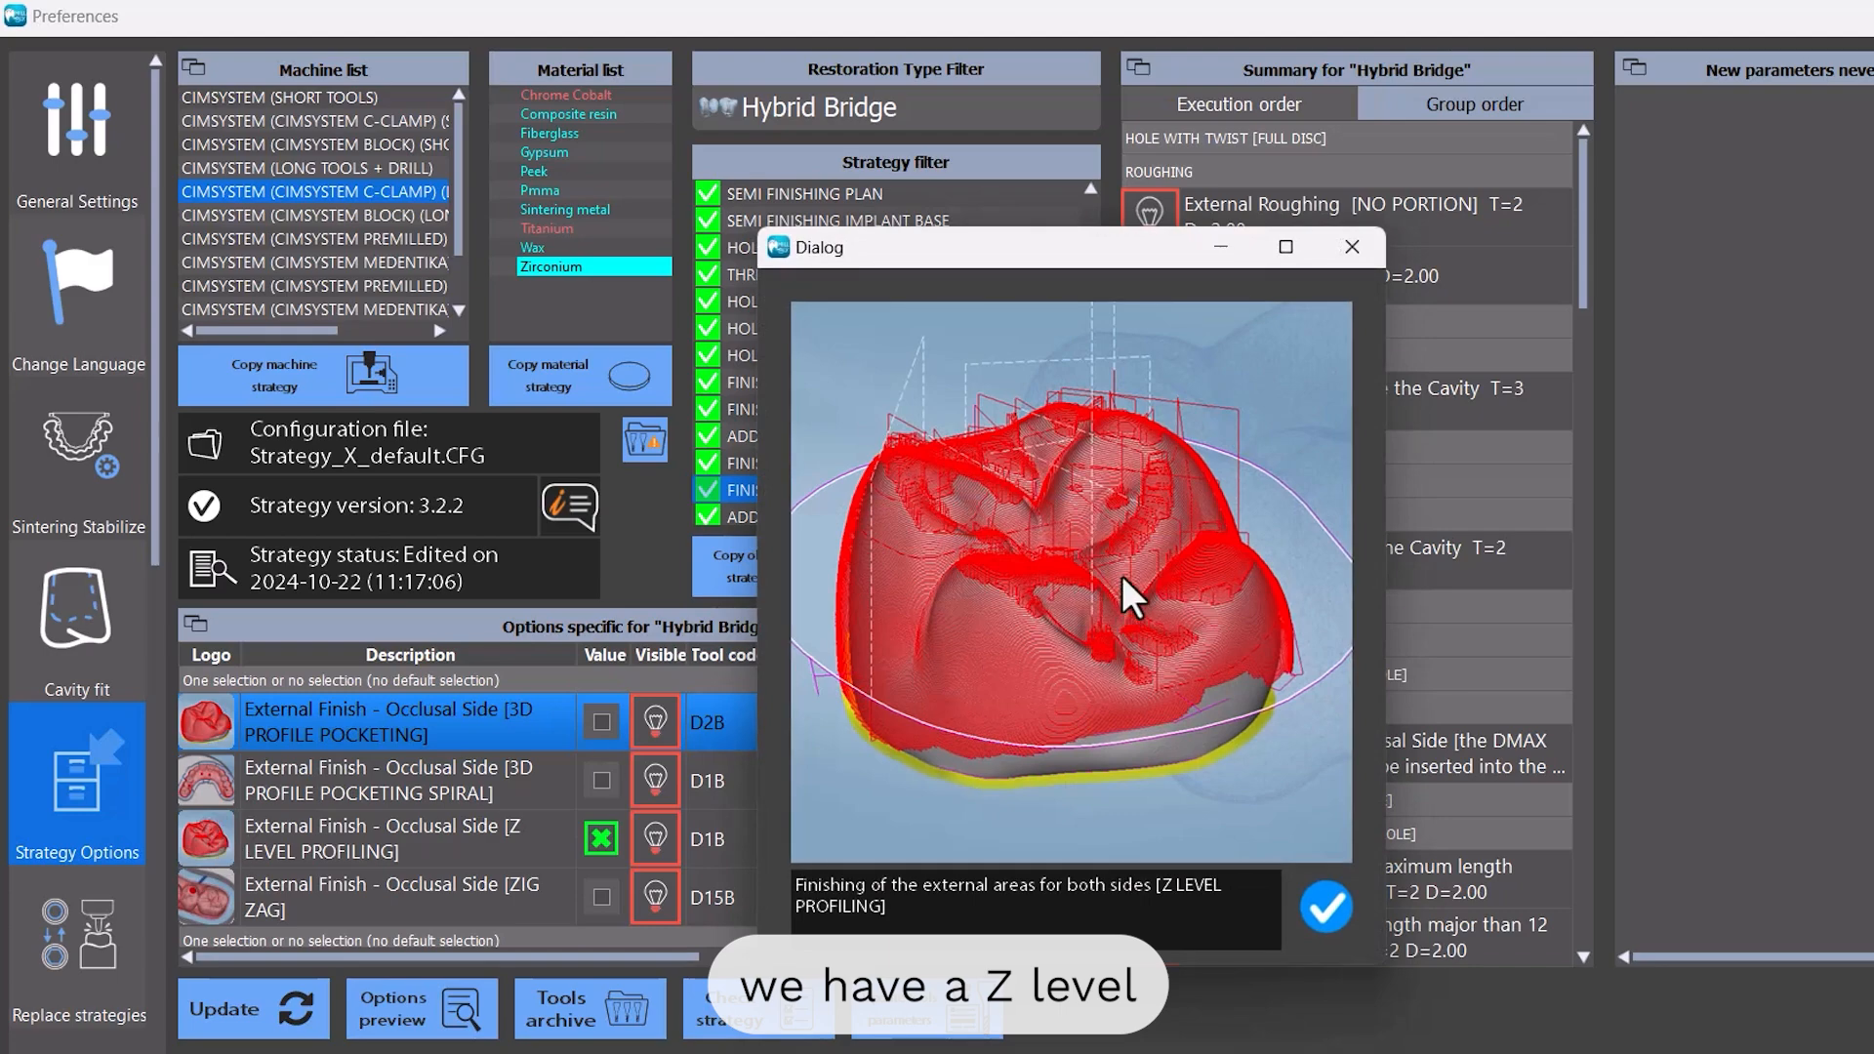
click(1318, 903)
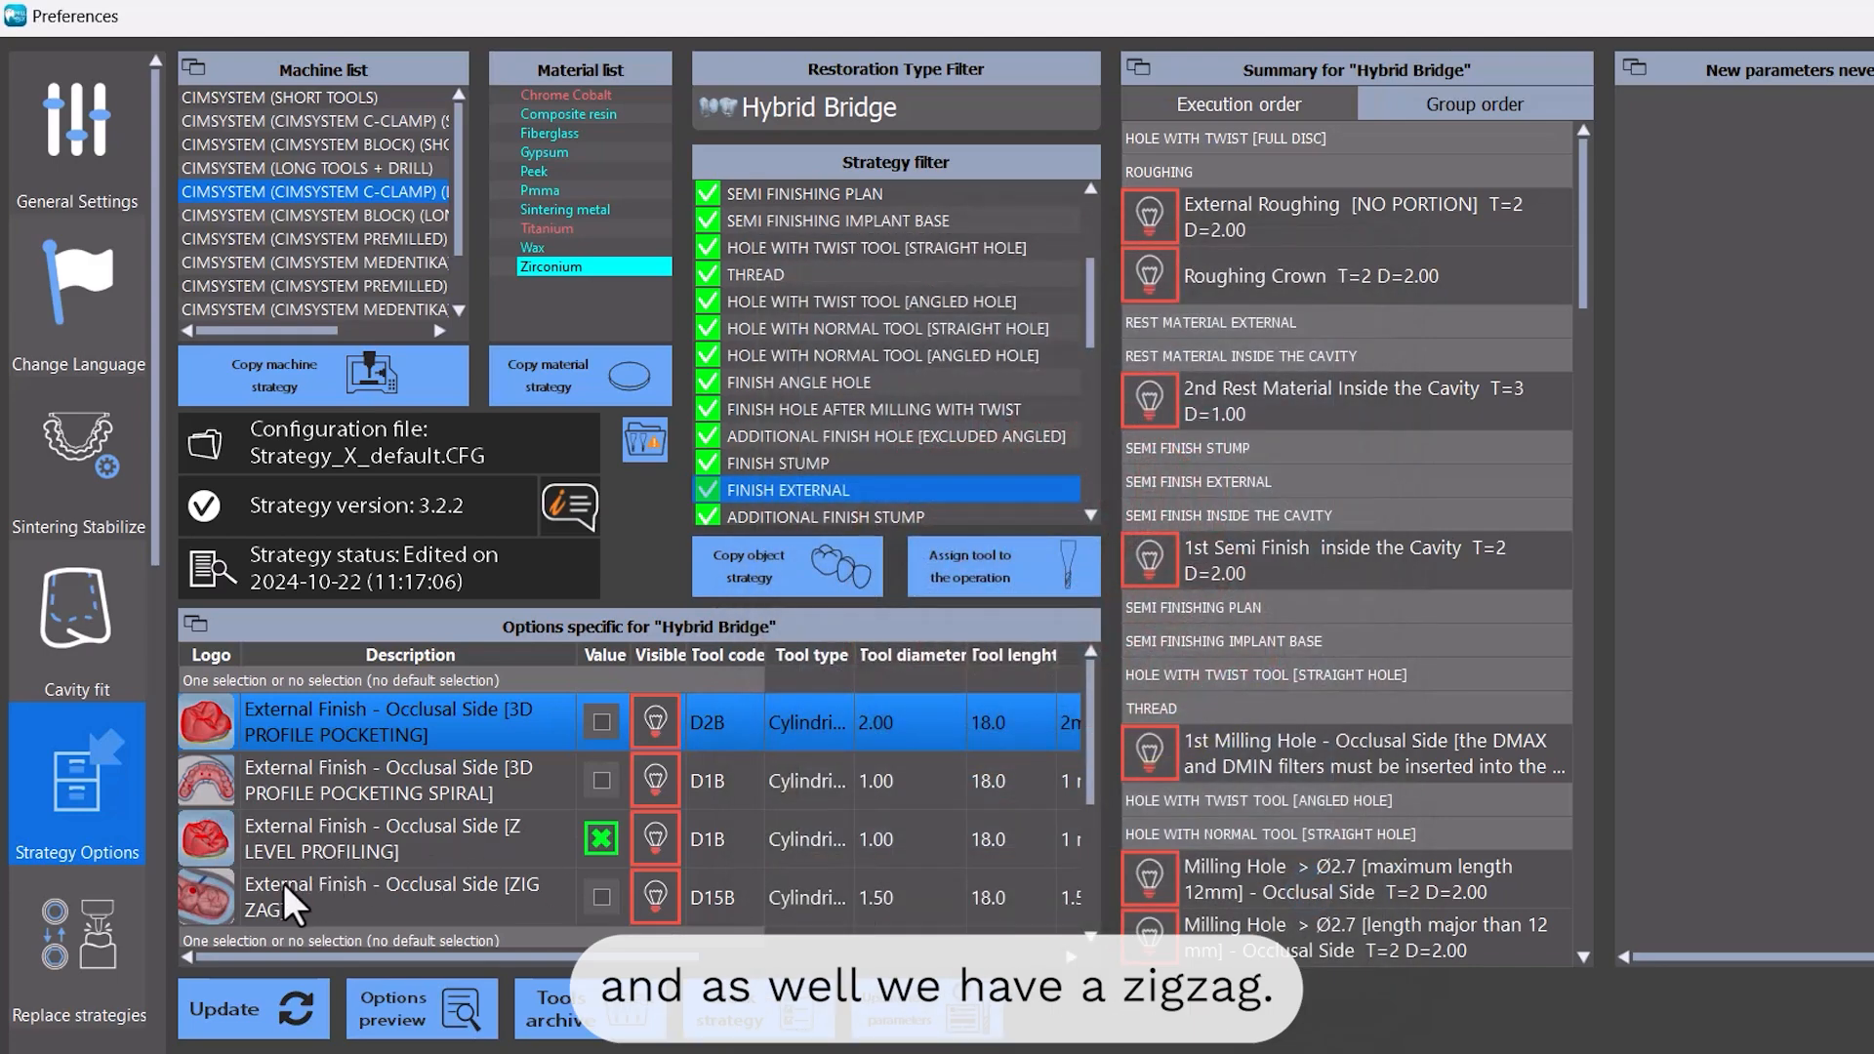
click(222, 899)
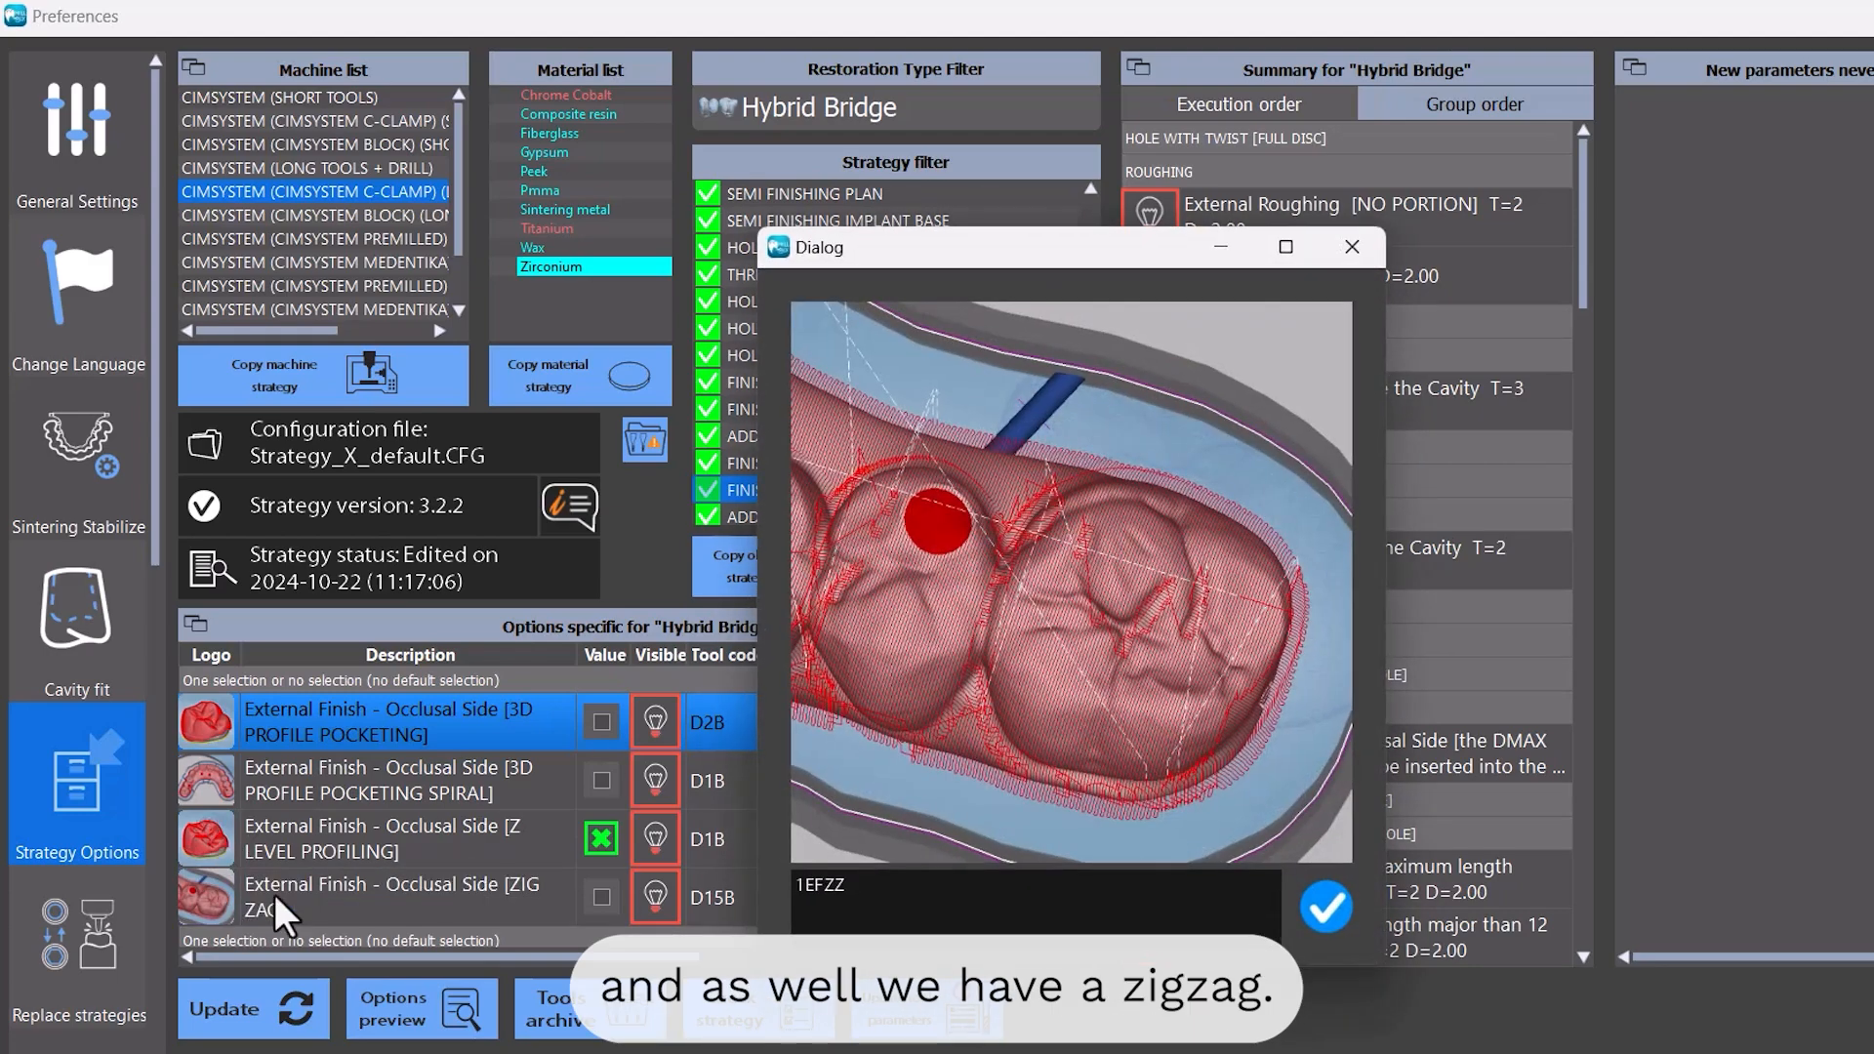
click(1328, 906)
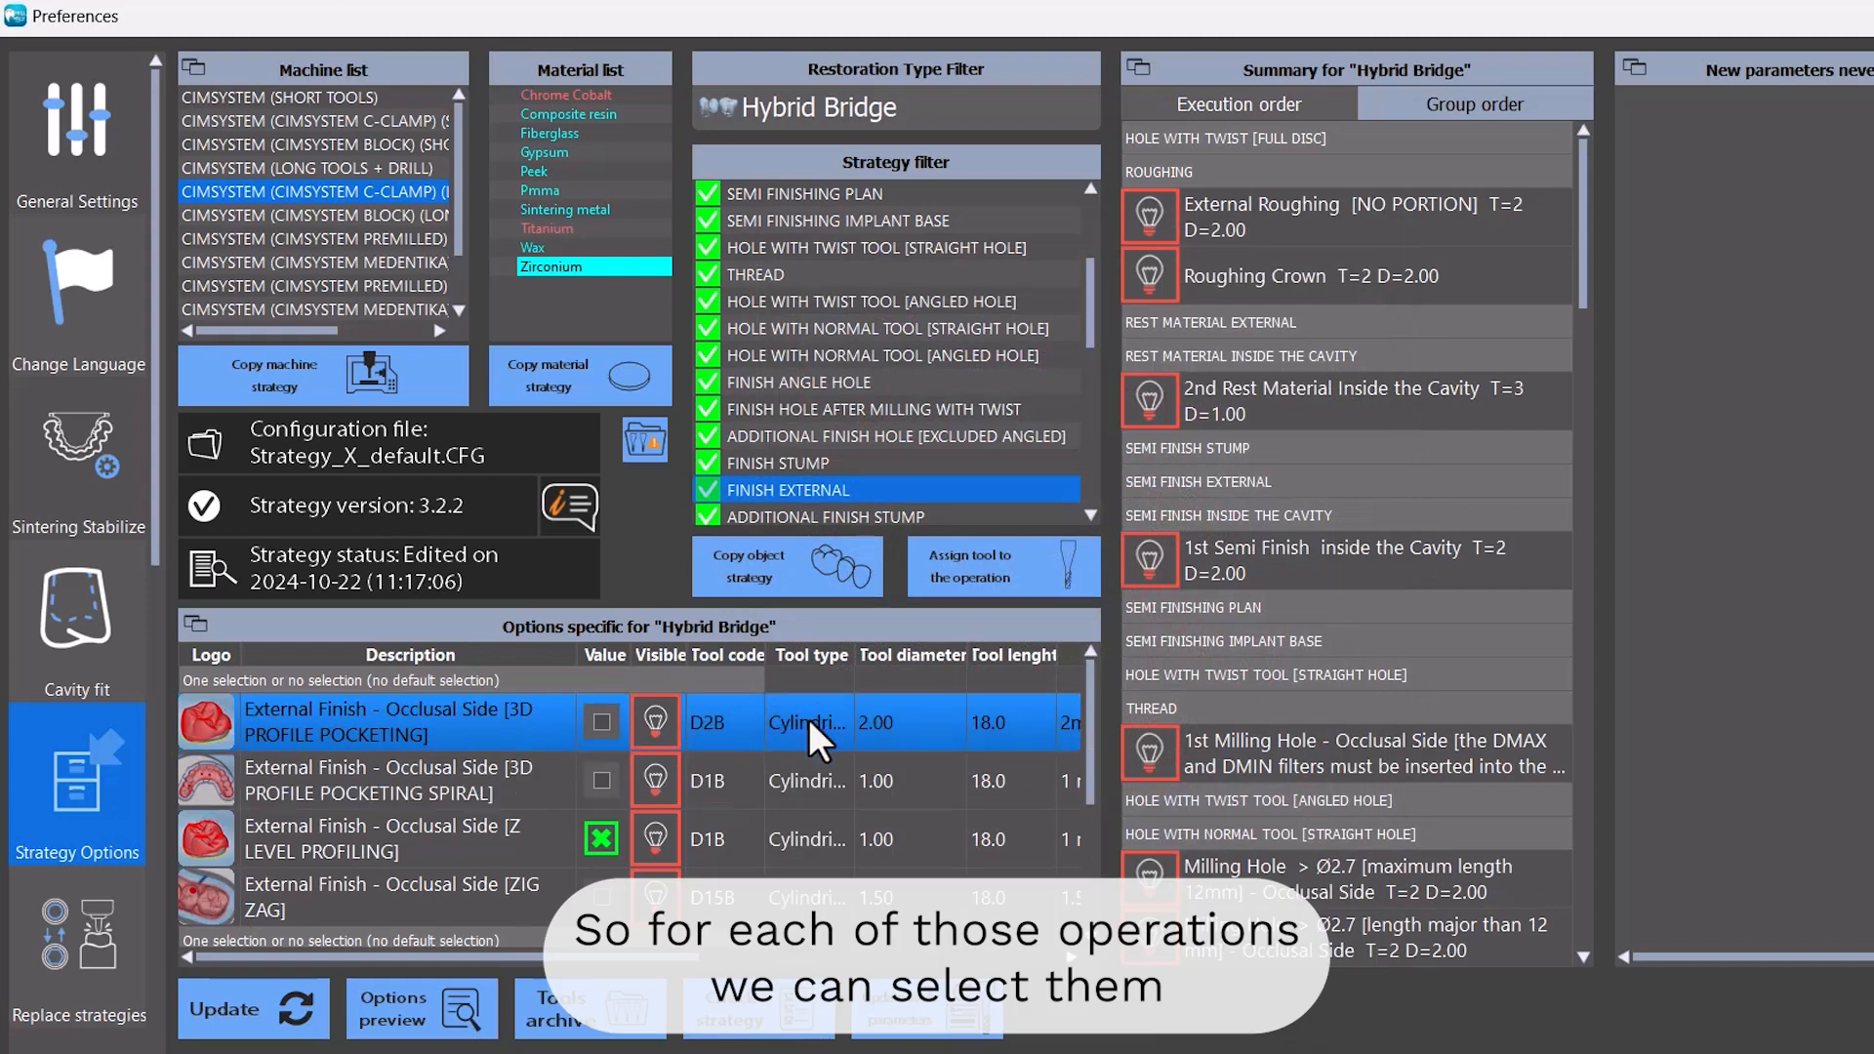
- Assign the 2mm Ball (D2B) tool to the External Finish - Occlusal Side 3D profile pocketing and Z level profiling options
click(1012, 566)
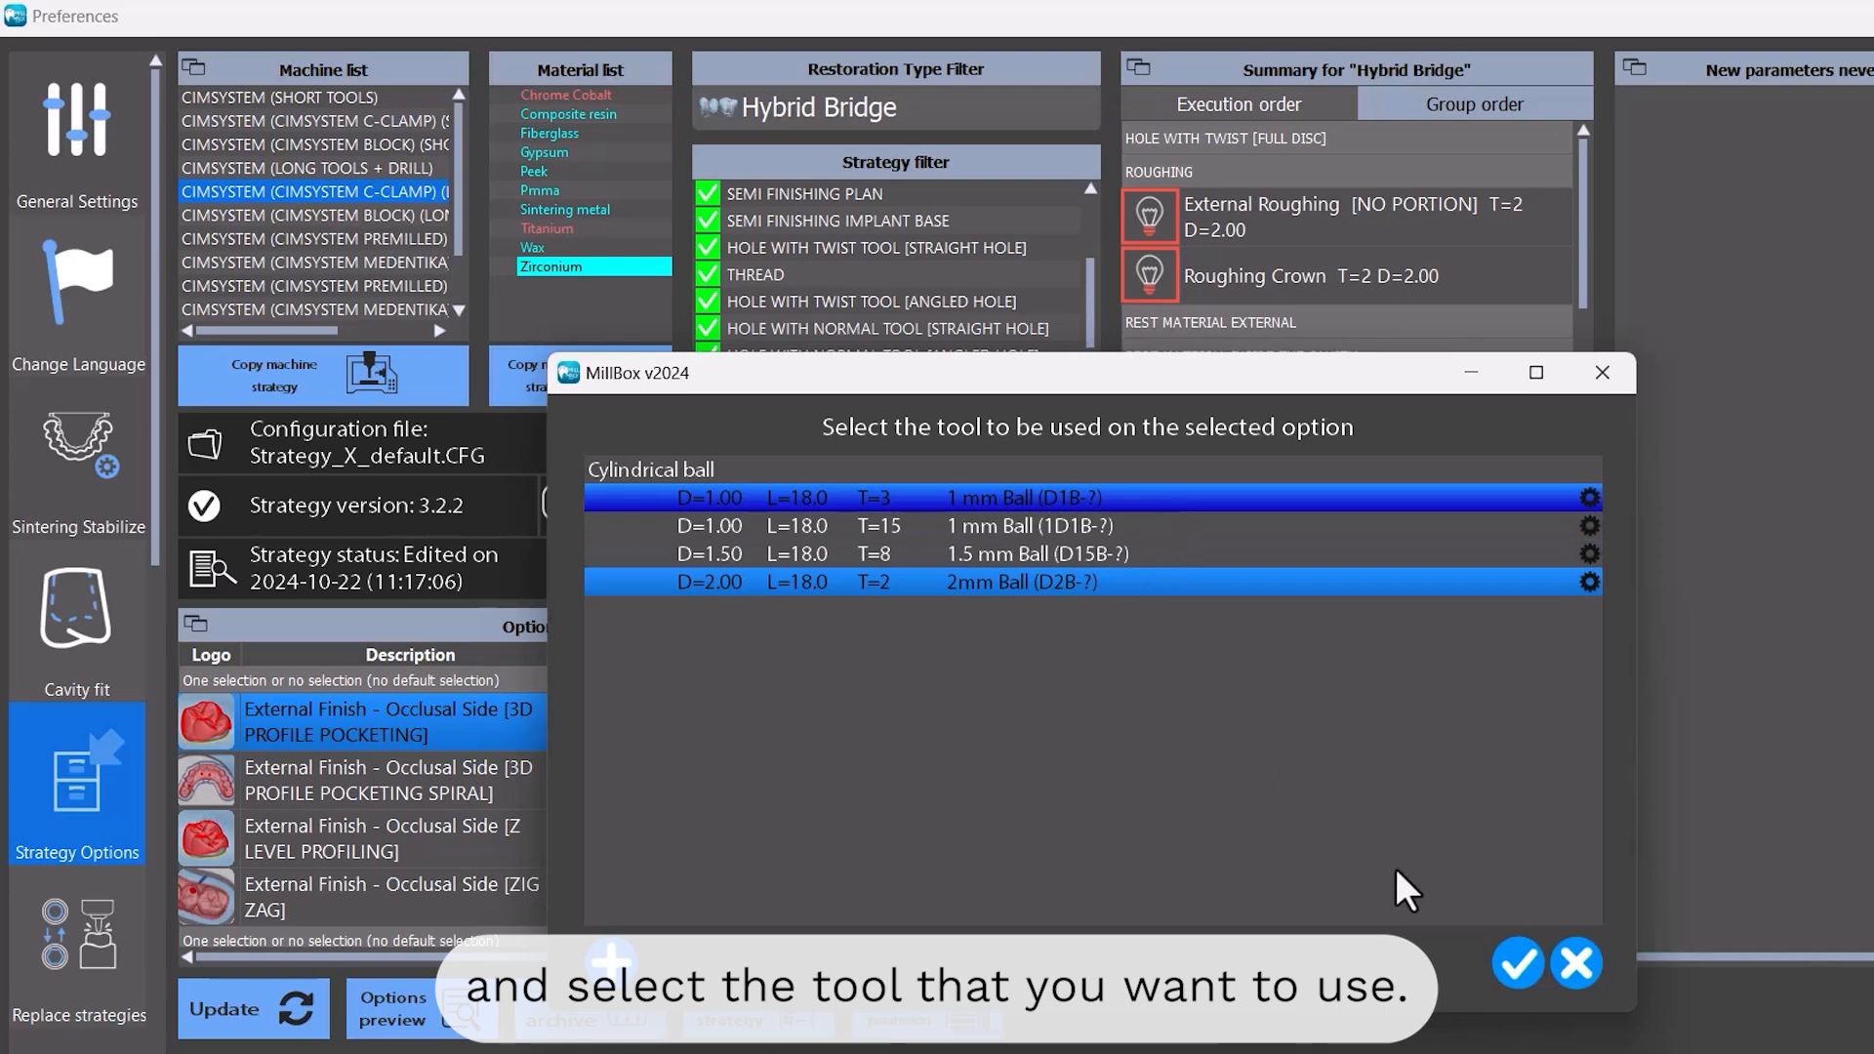
click(1513, 967)
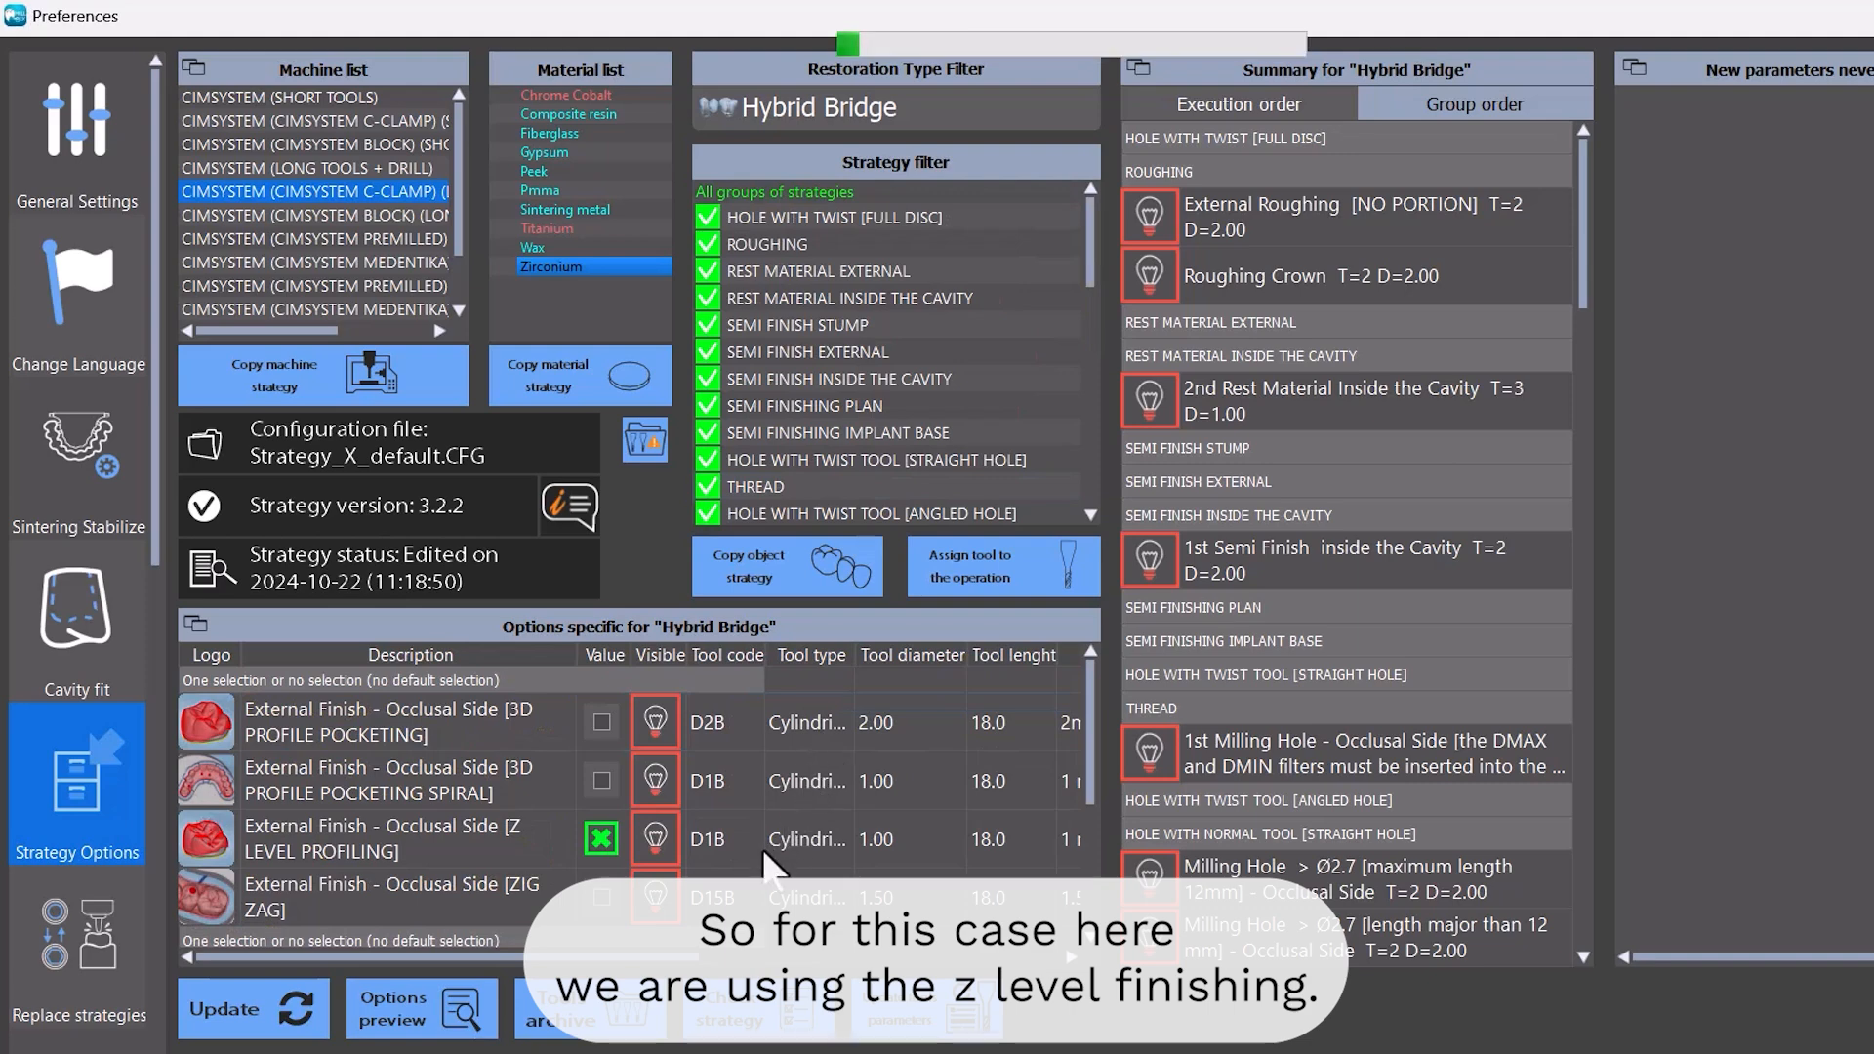
click(769, 854)
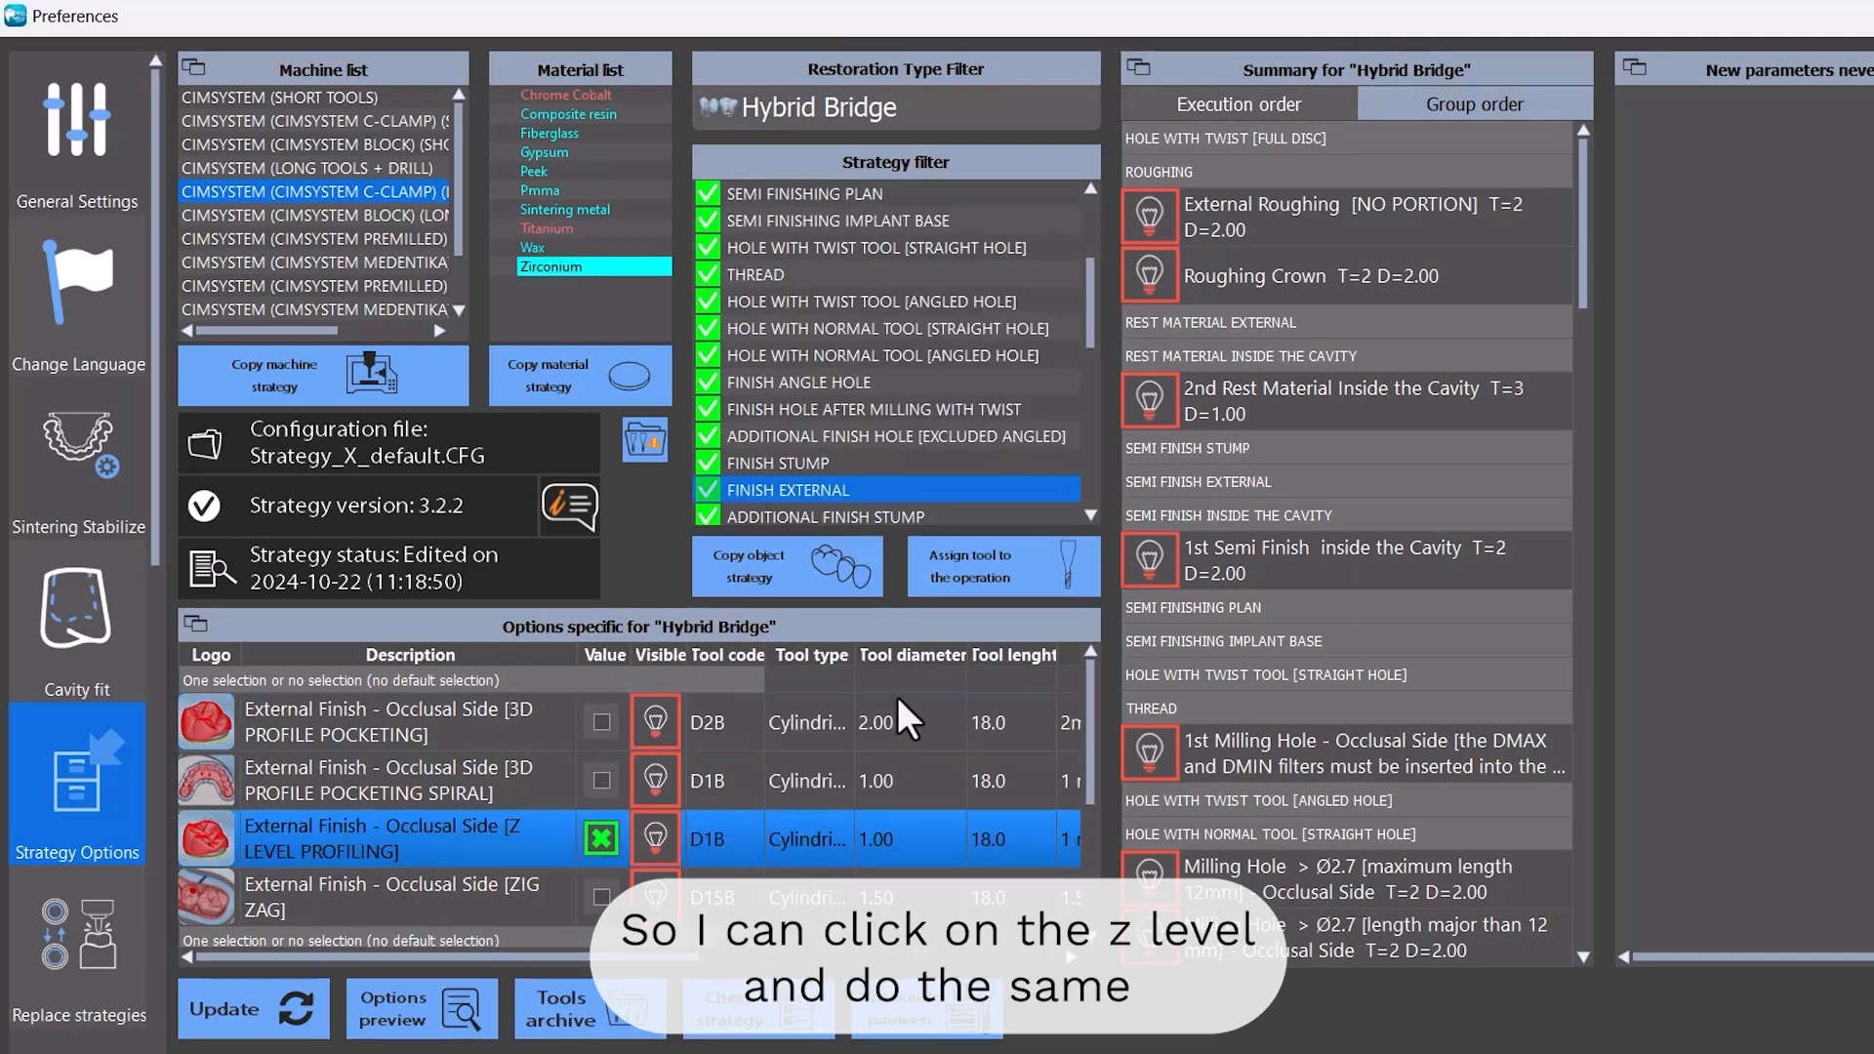
click(1015, 574)
click(1033, 576)
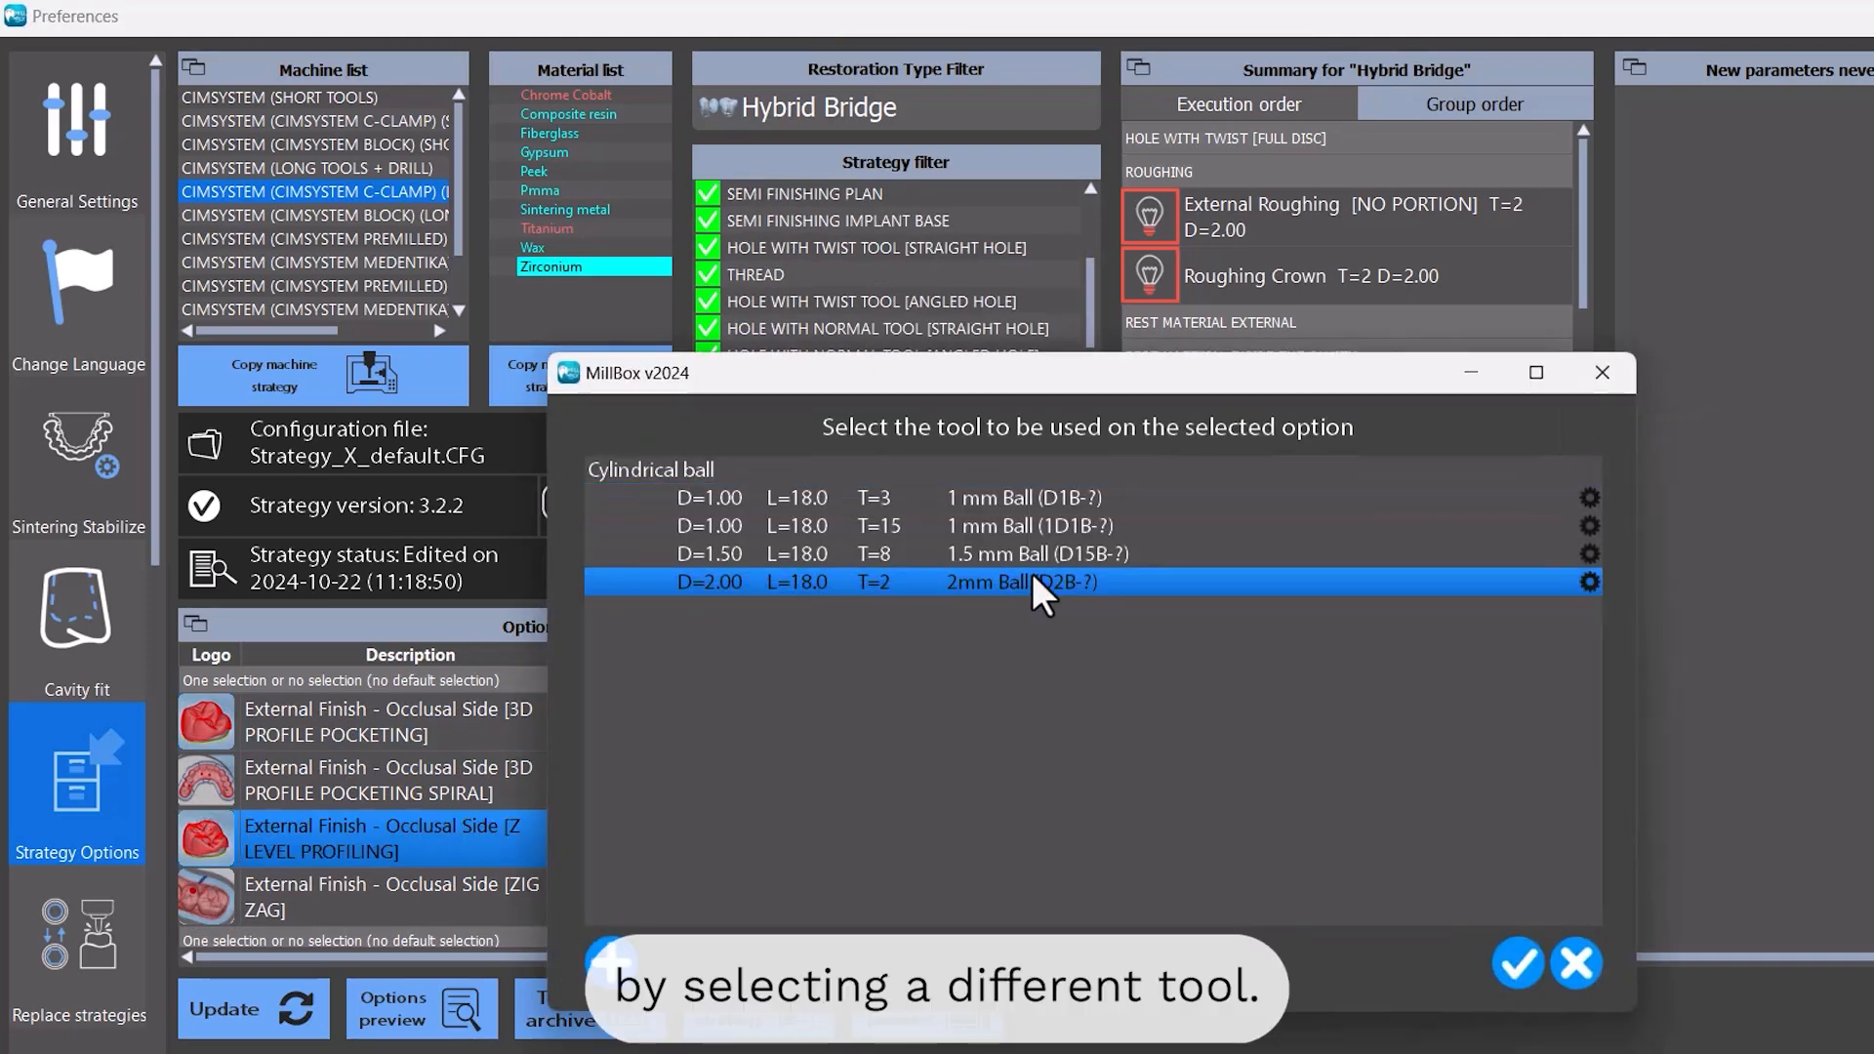
click(1506, 972)
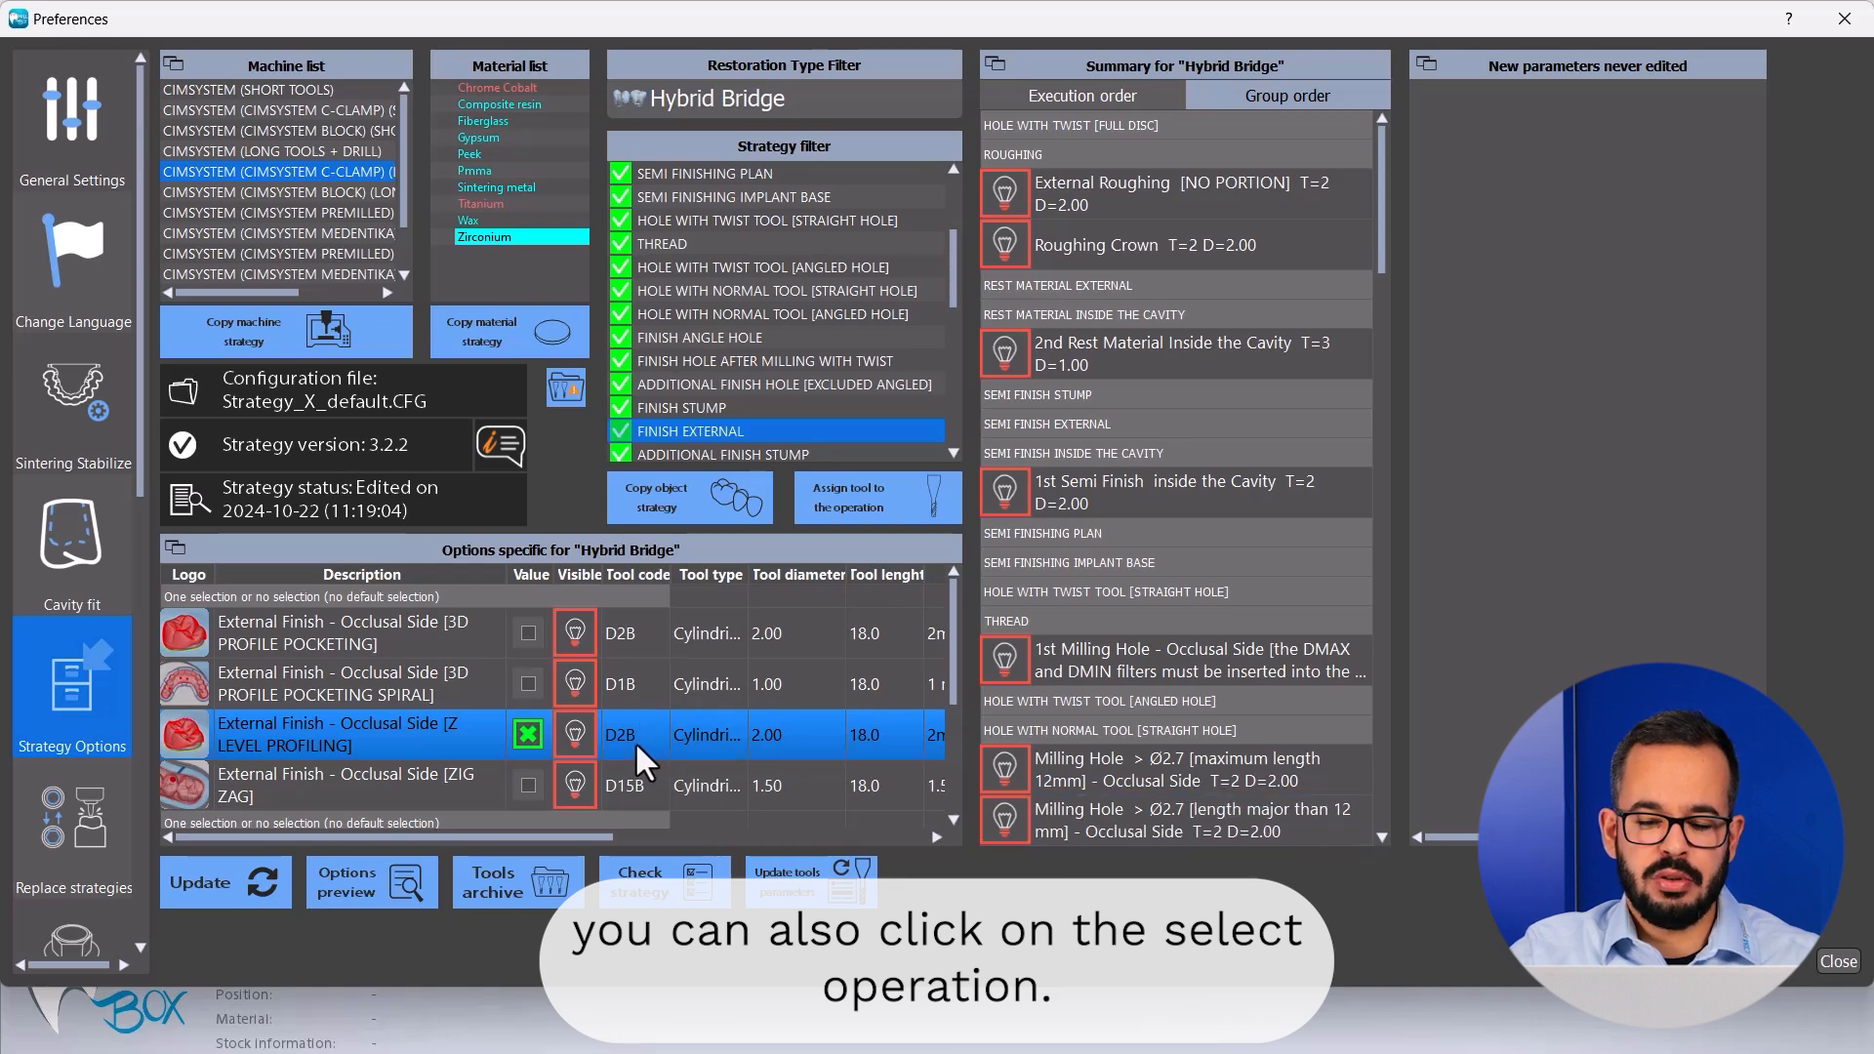
- View the zirconium finishing parameters of the 2mm Ball (D2B) tool for Z level profiling, leaving them unedited
click(849, 500)
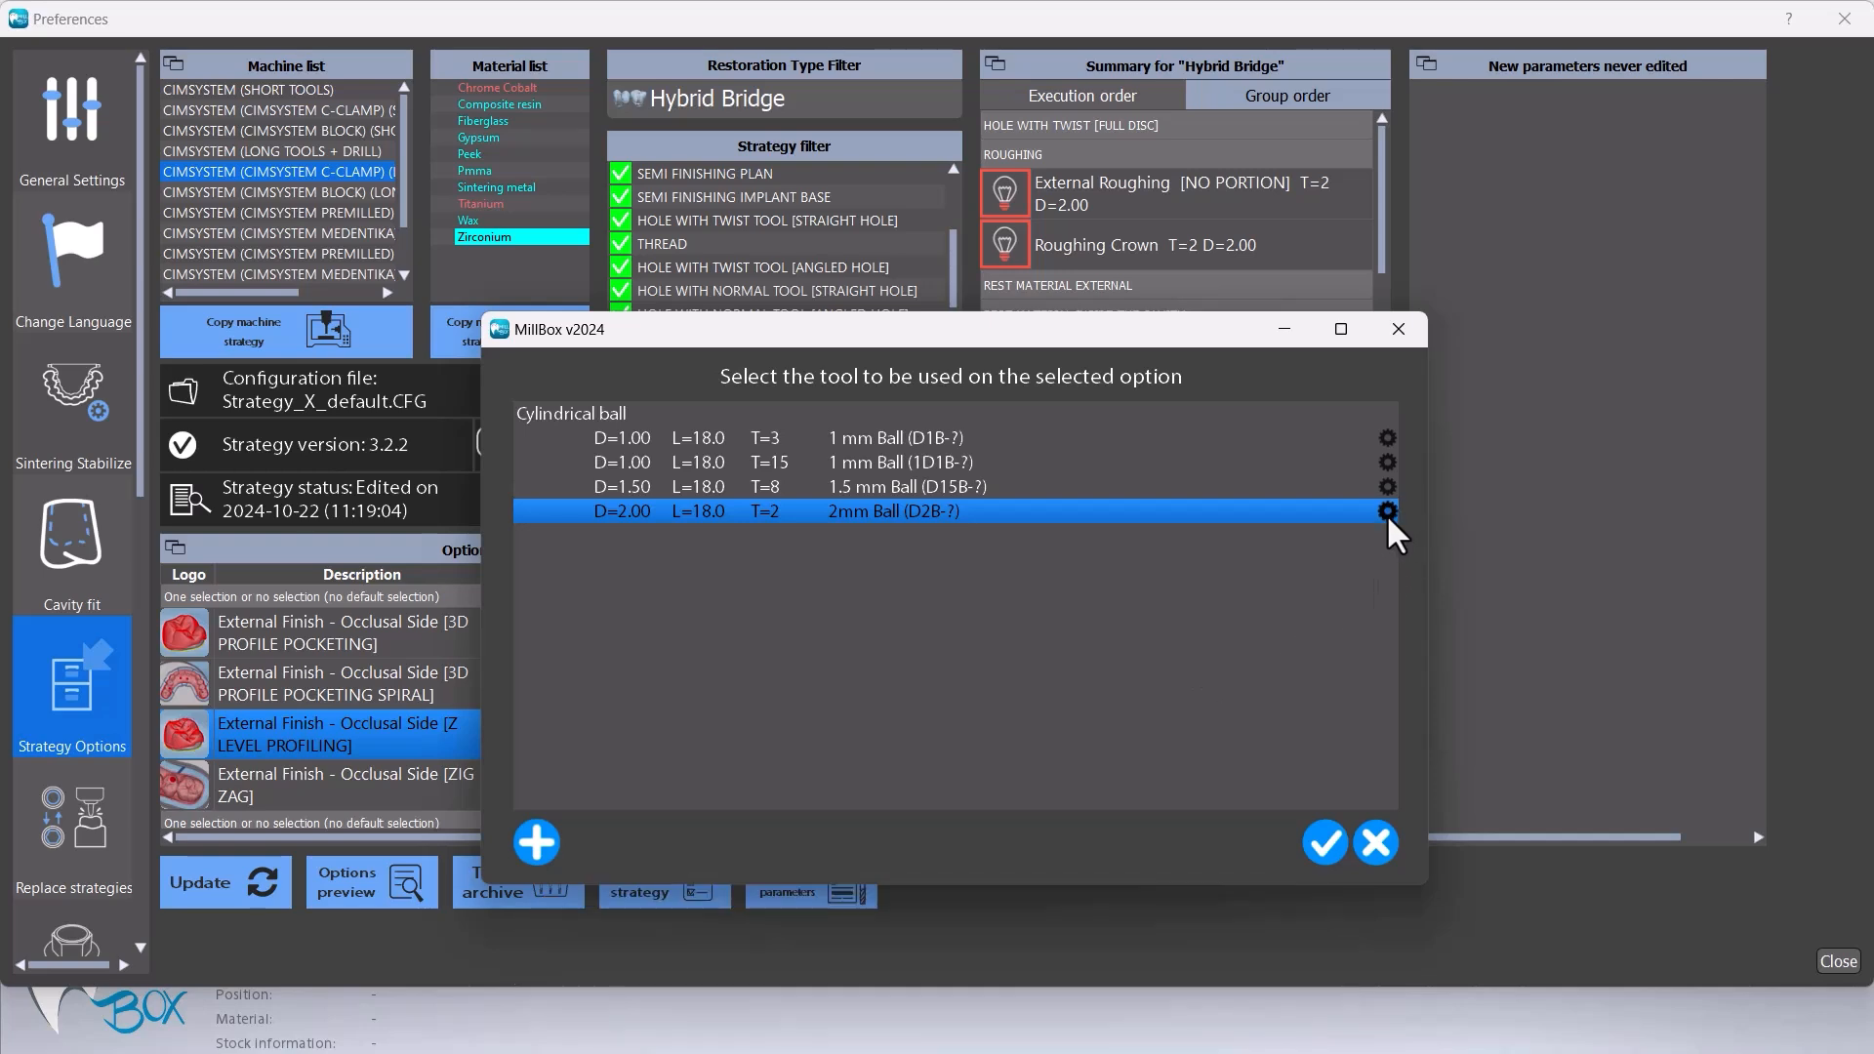
click(1387, 511)
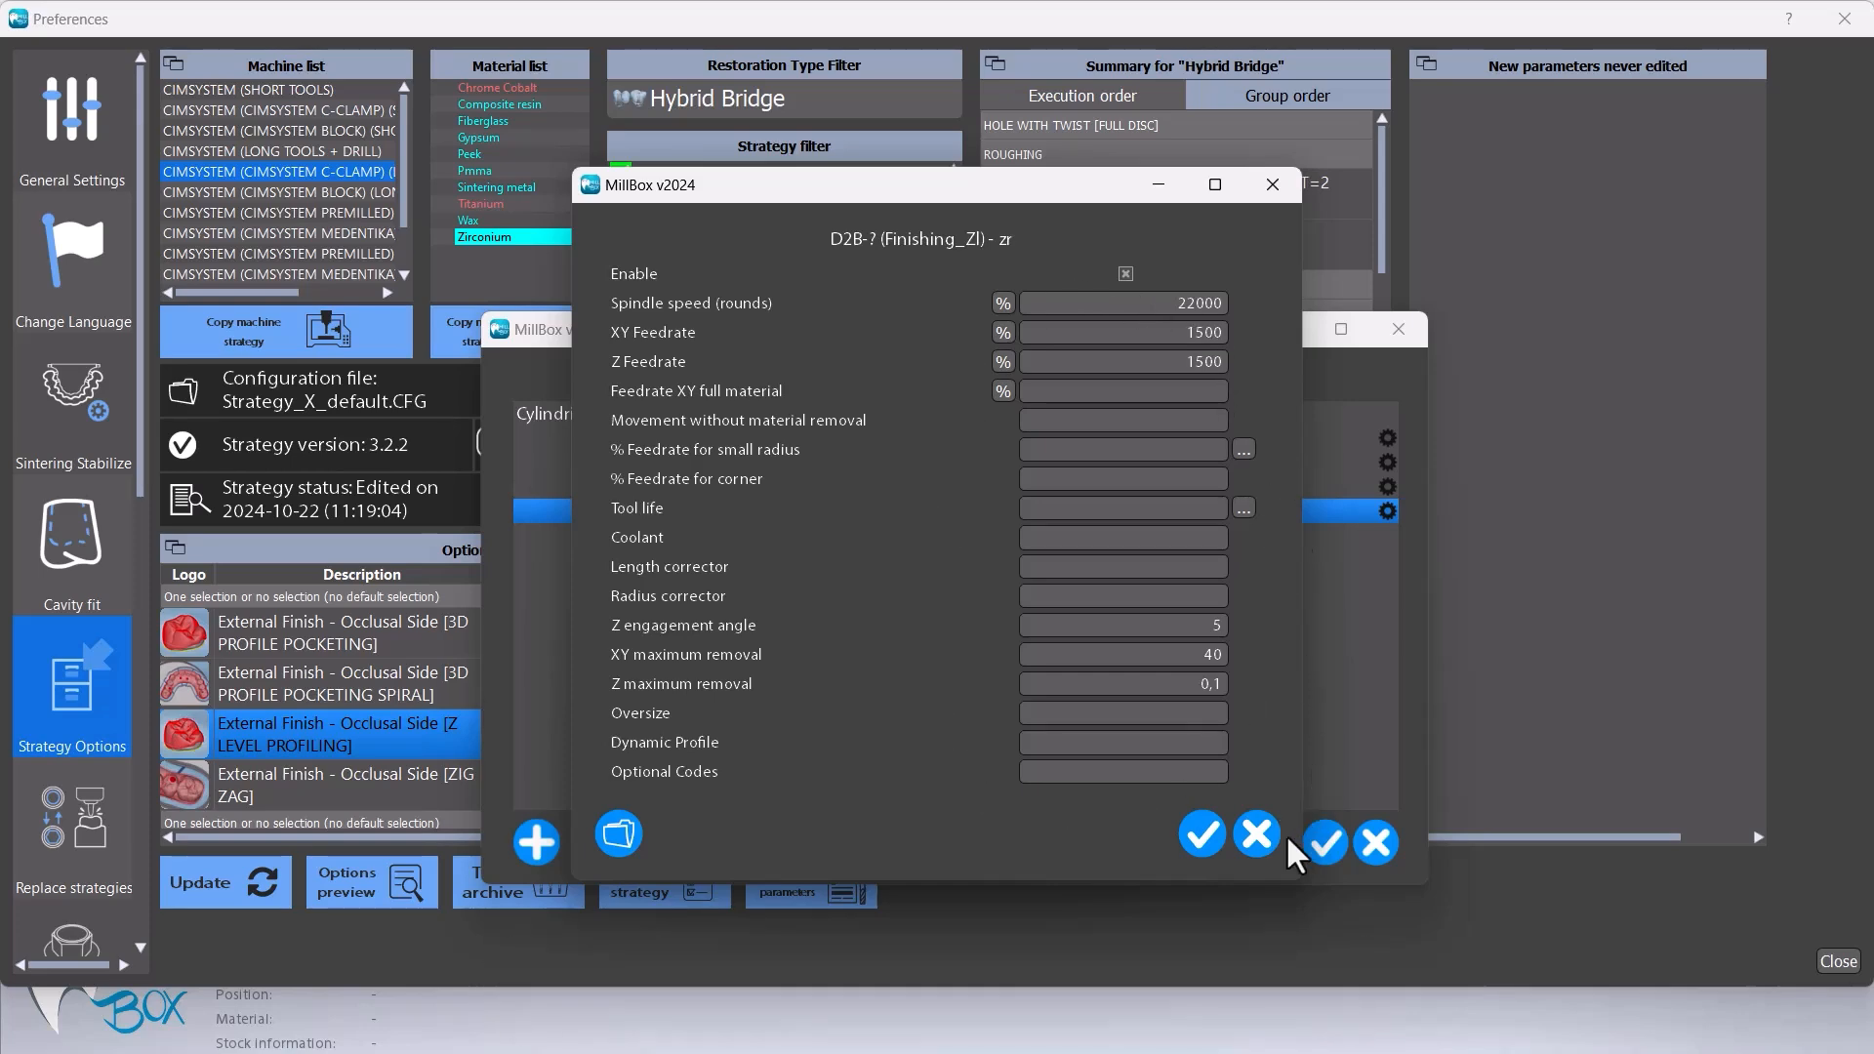
click(1256, 833)
click(1377, 841)
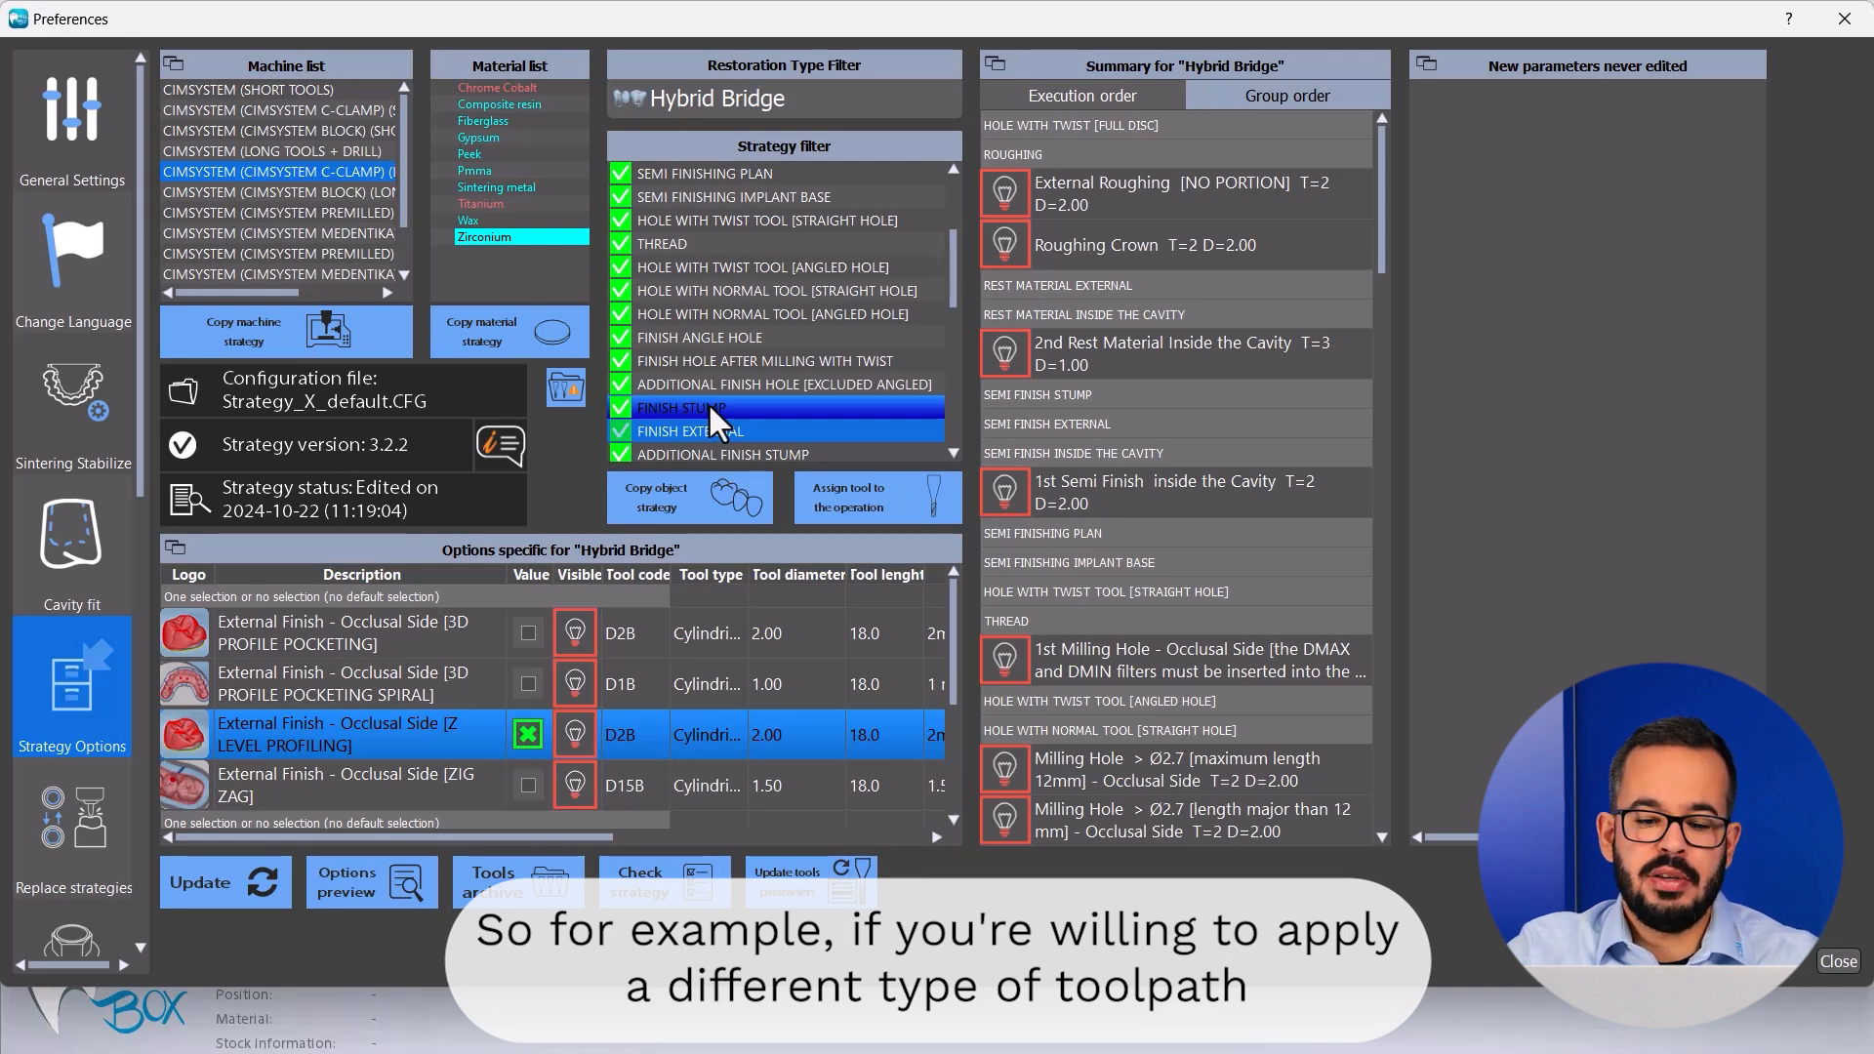
- Show the Cavity Retention strategy group and view the preview image of Cavity Retention with T Tool
scroll(729, 398, down, 2)
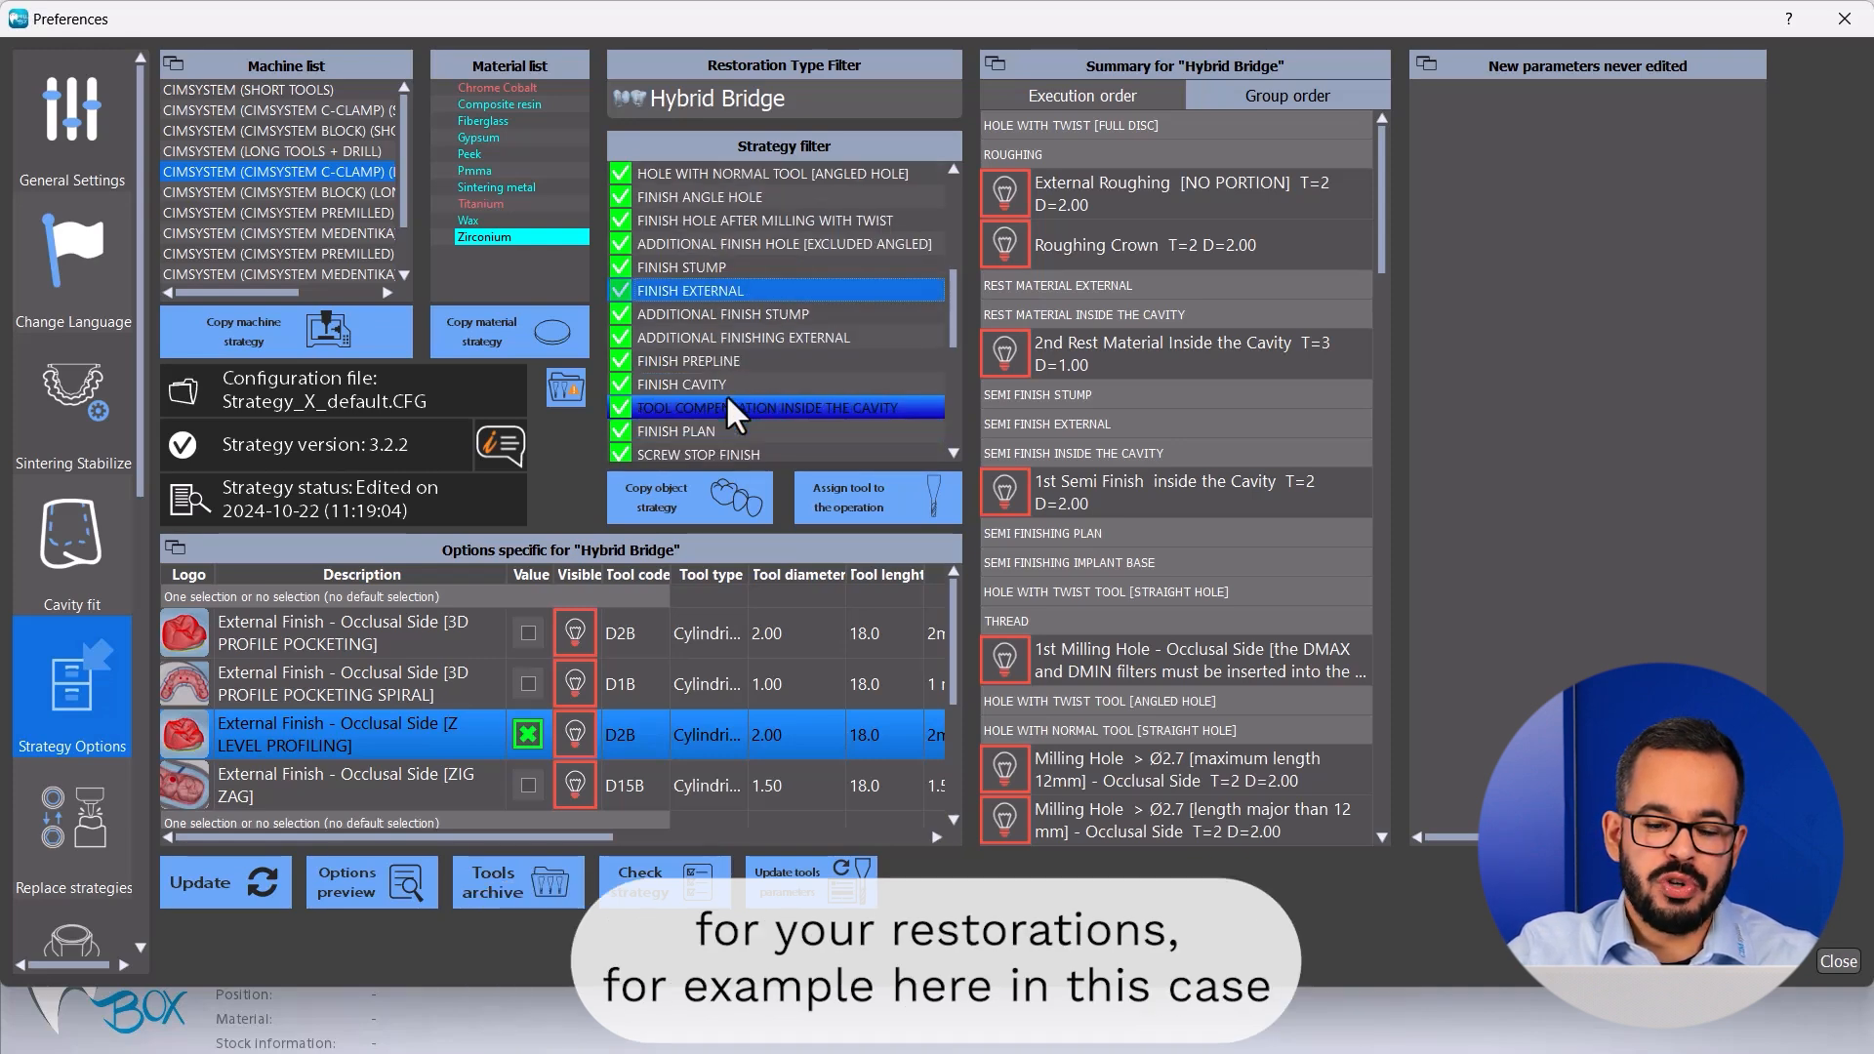
scroll(730, 408, down, 2)
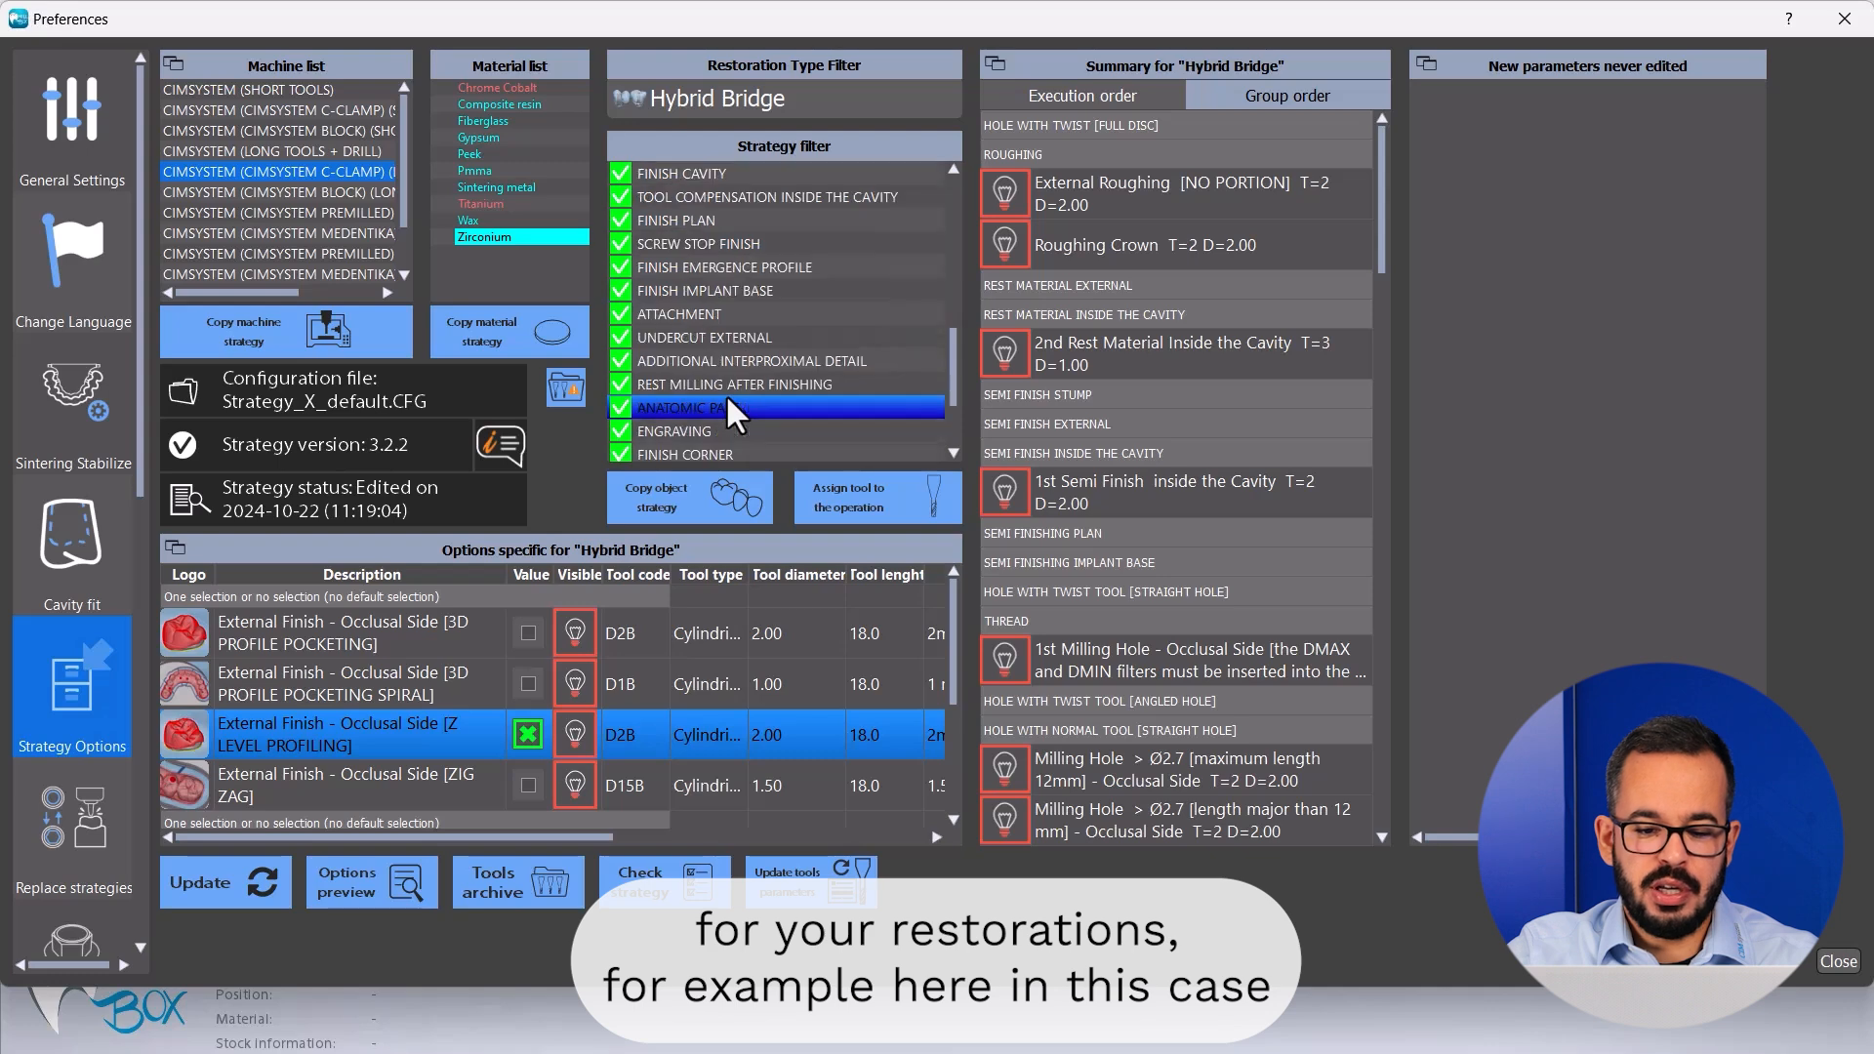
scroll(728, 395, down, 3)
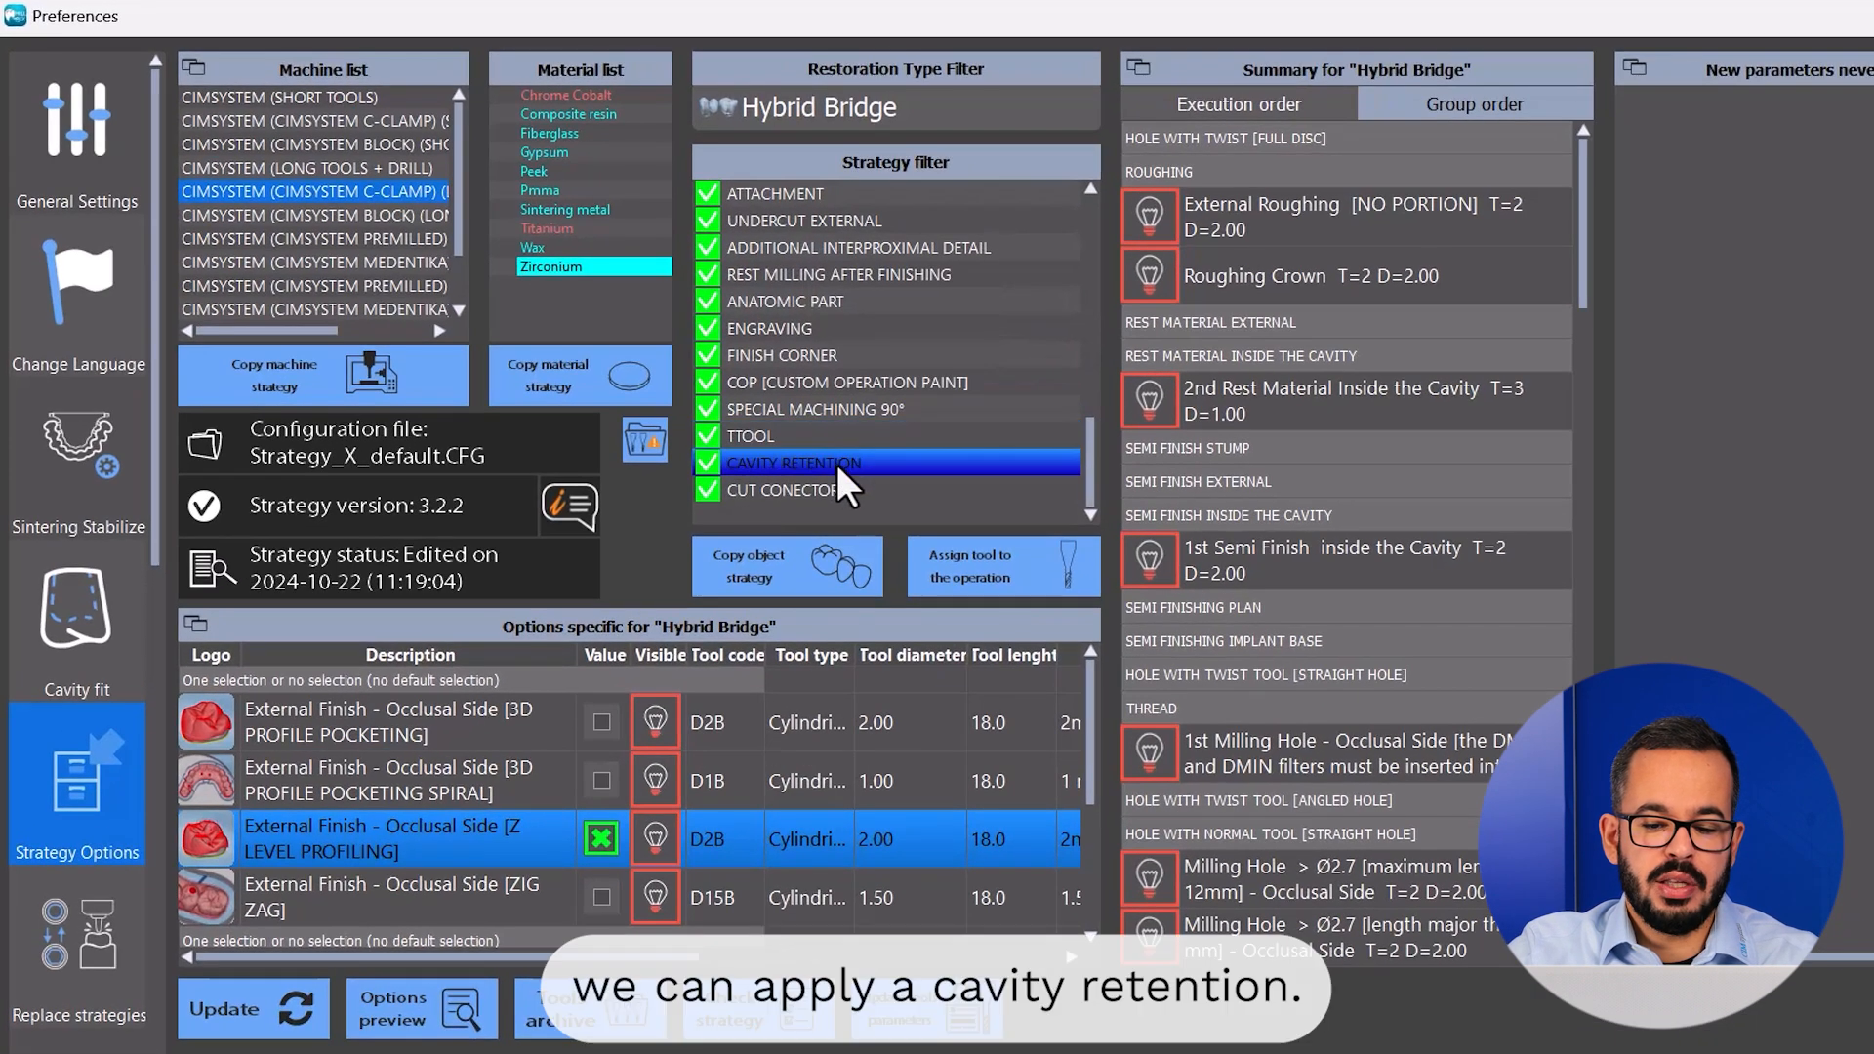
click(837, 464)
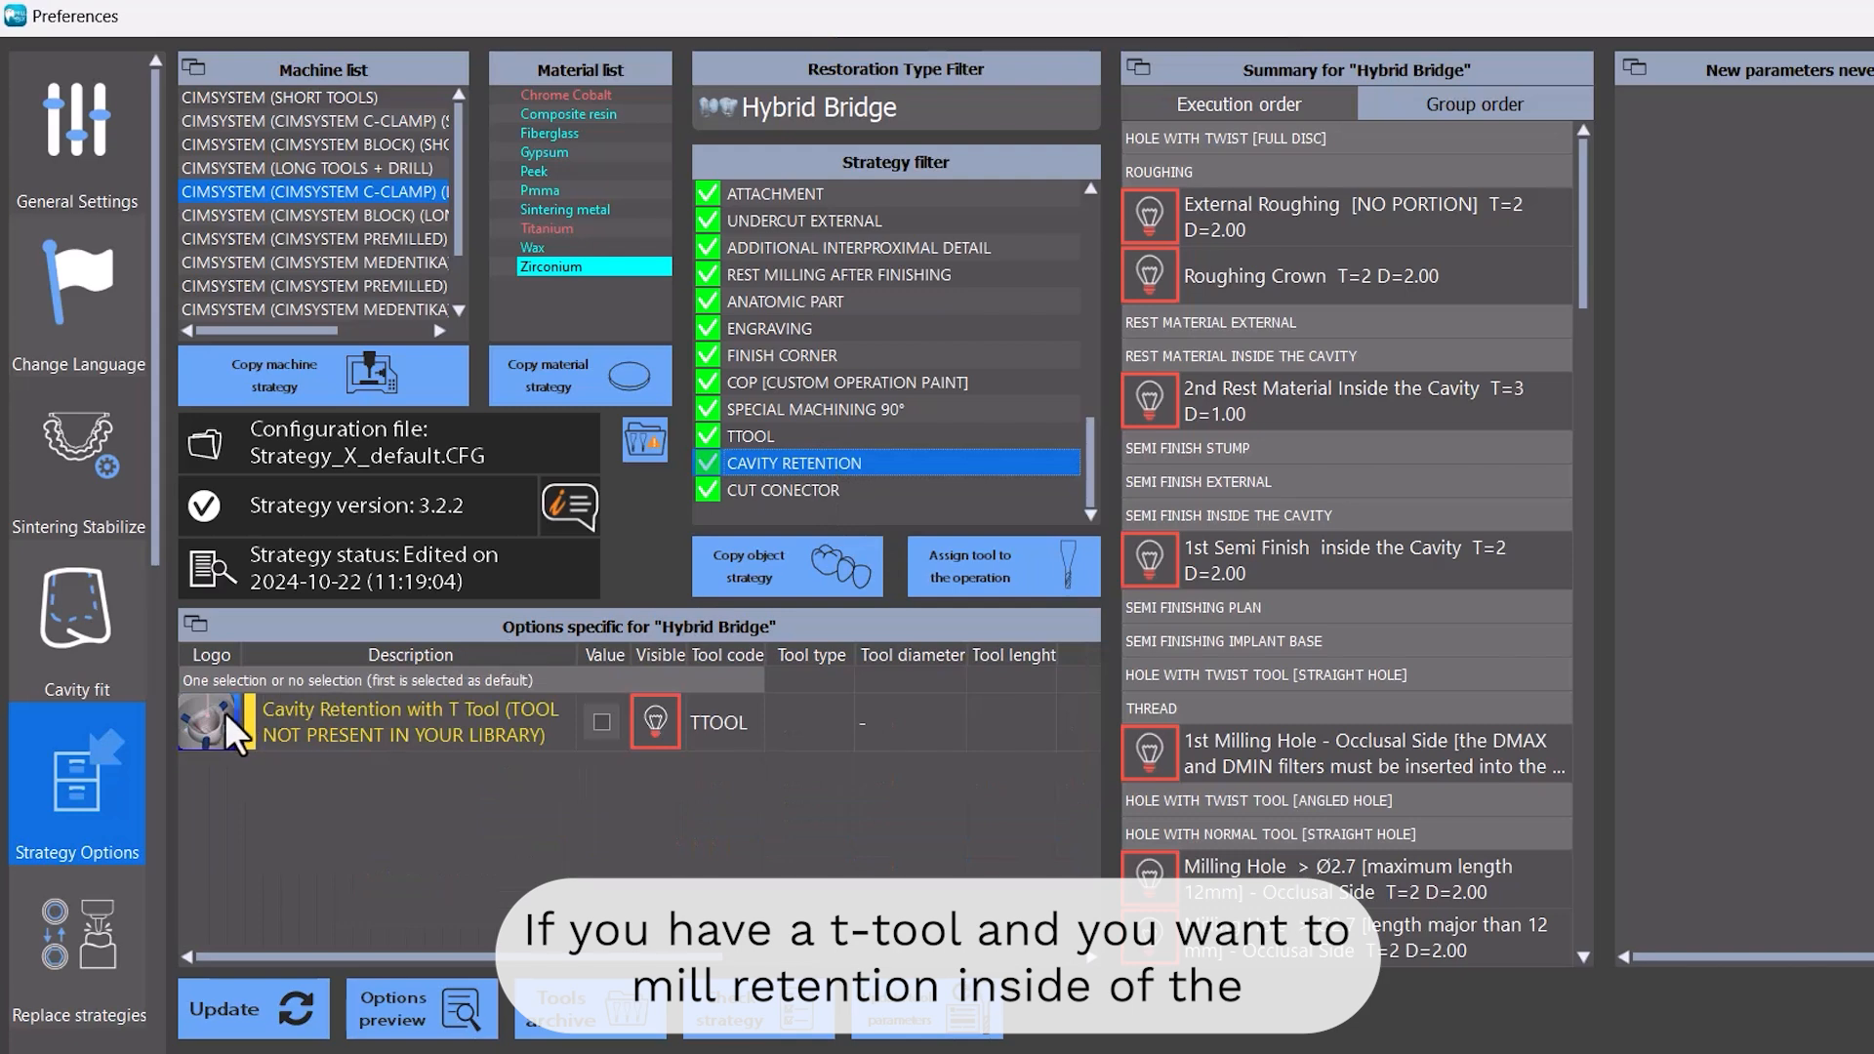
click(221, 717)
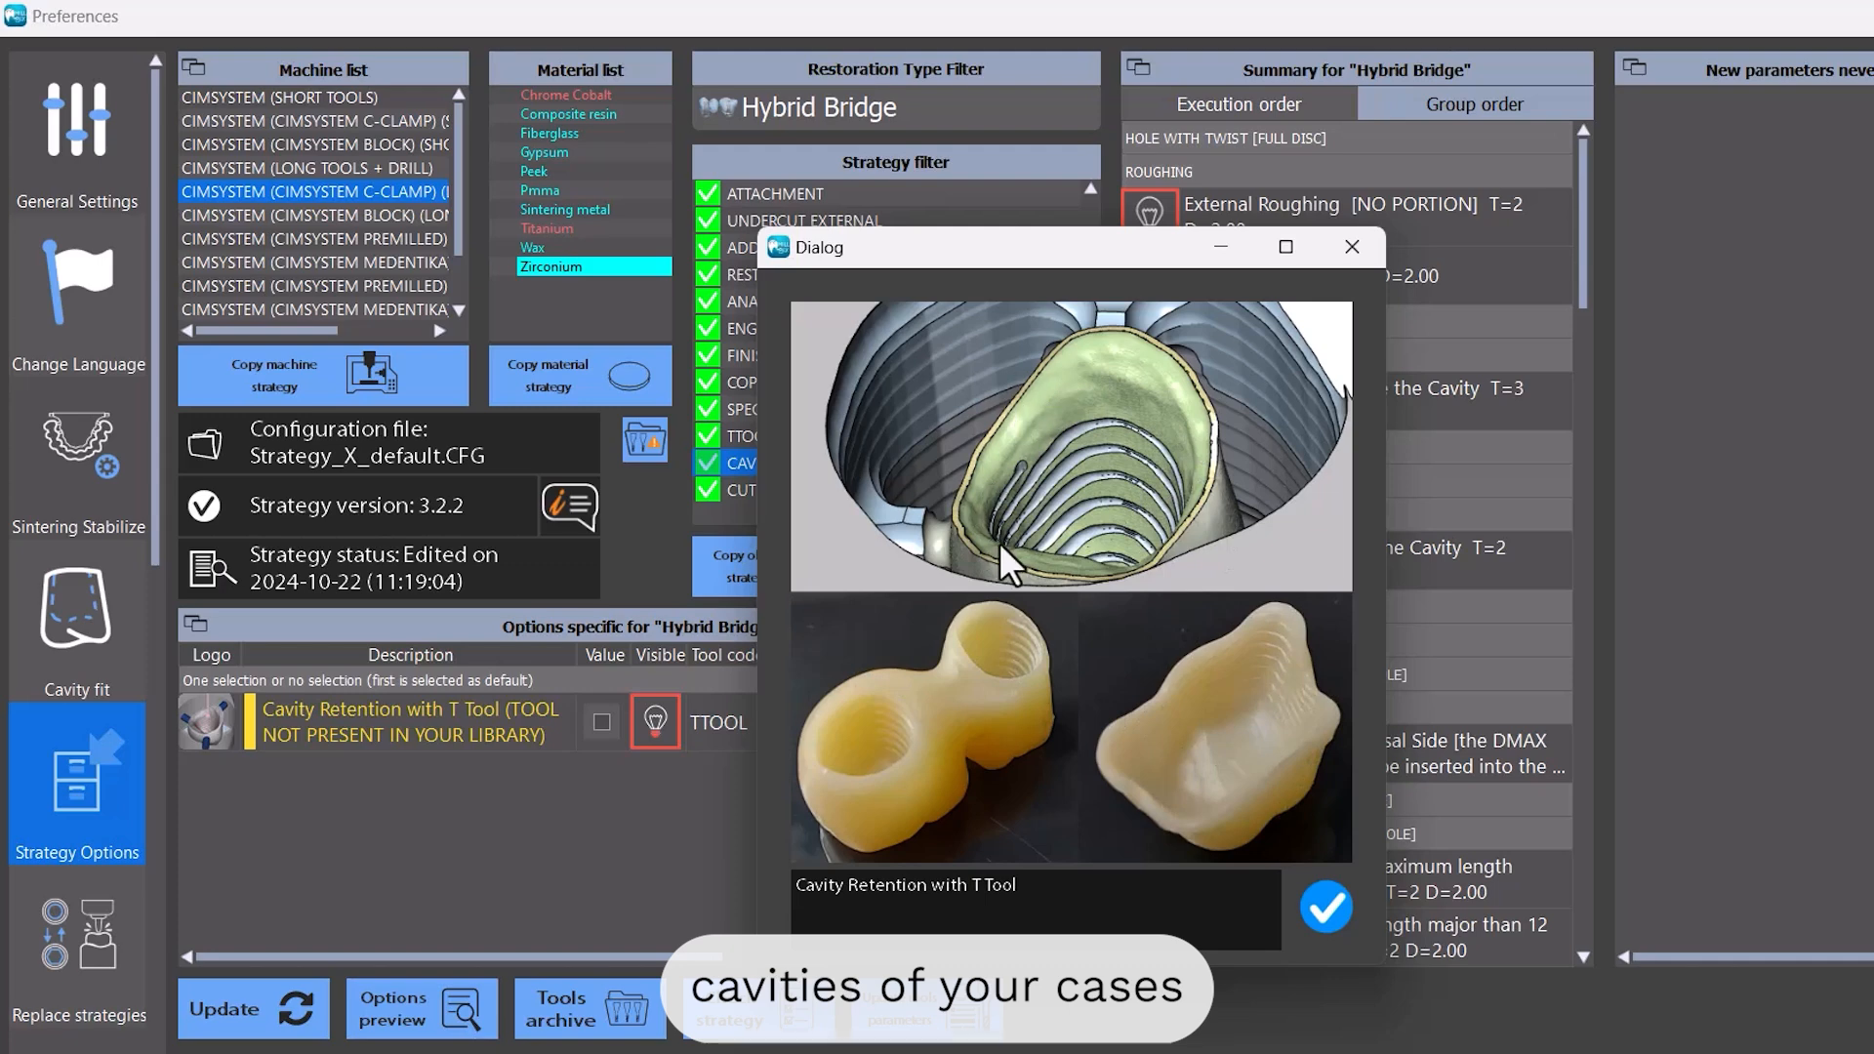
click(1328, 918)
- Show the Finish Stump strategy group and view the preview image of its Finish Stump operation
scroll(893, 402, up, 8)
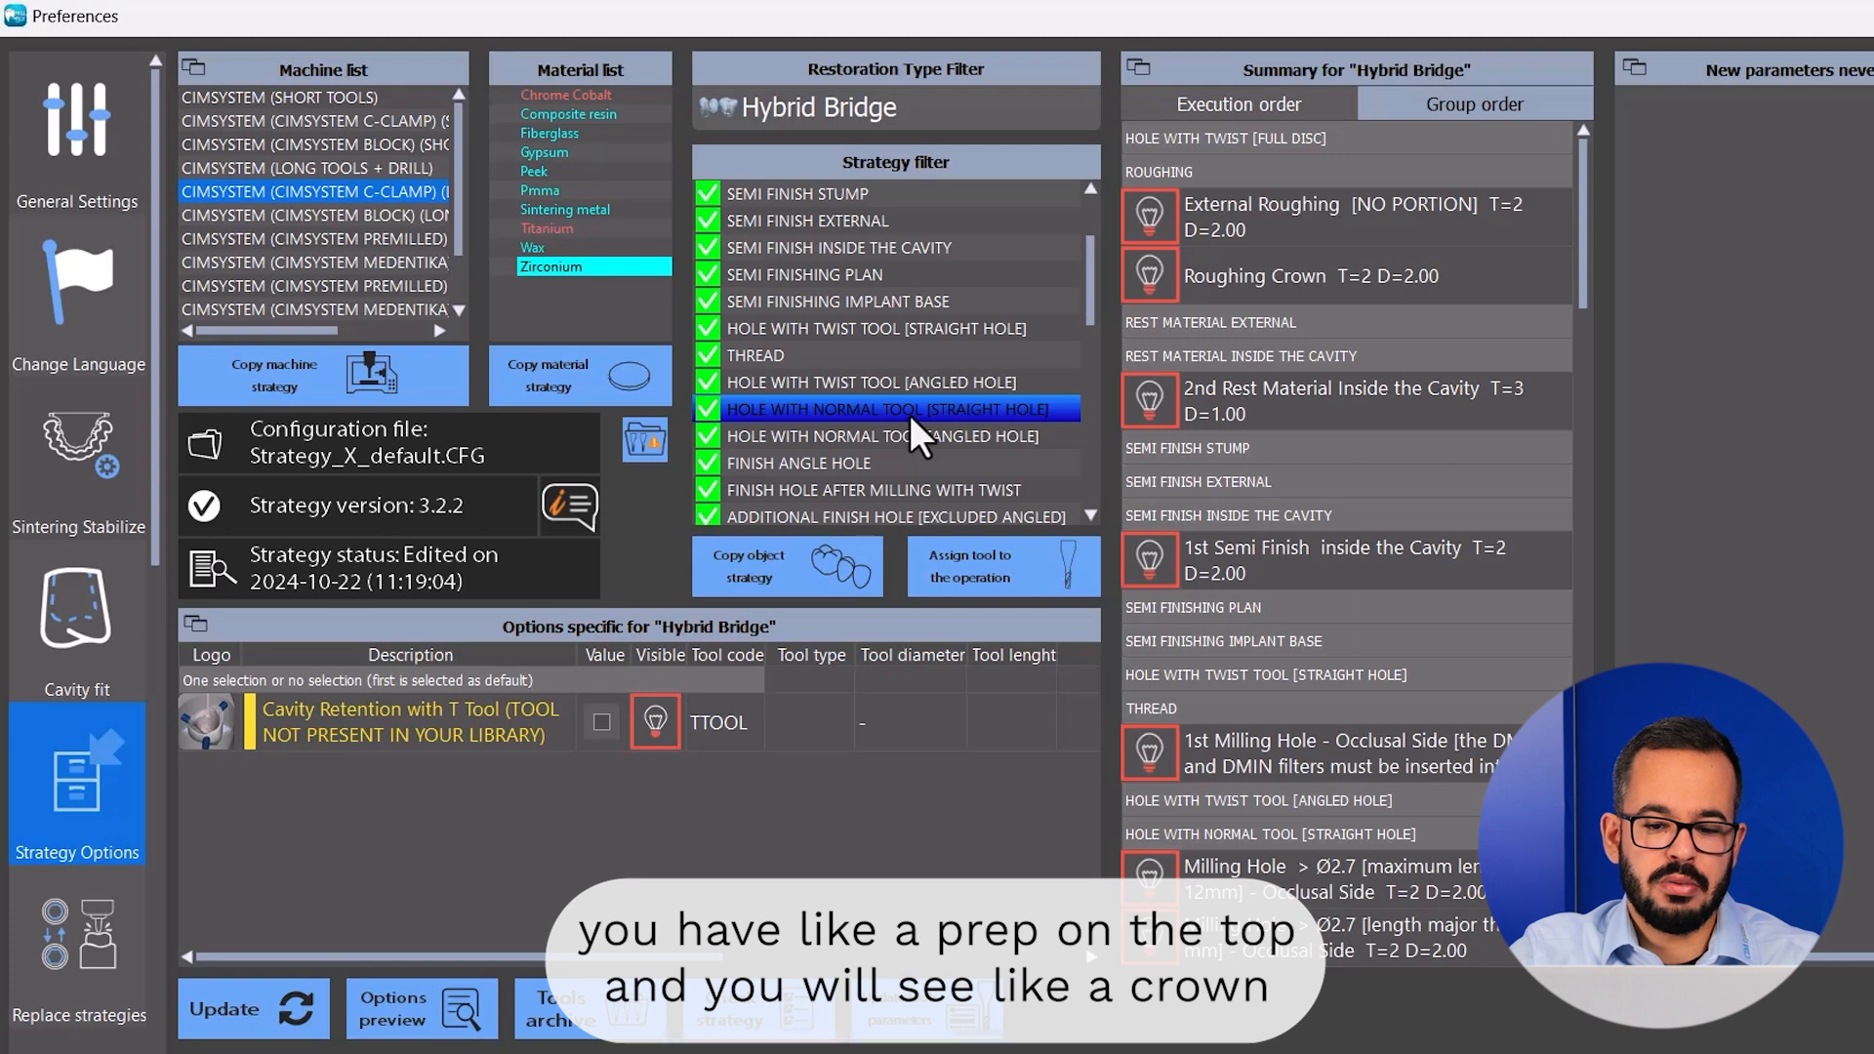
scroll(910, 413, up, 2)
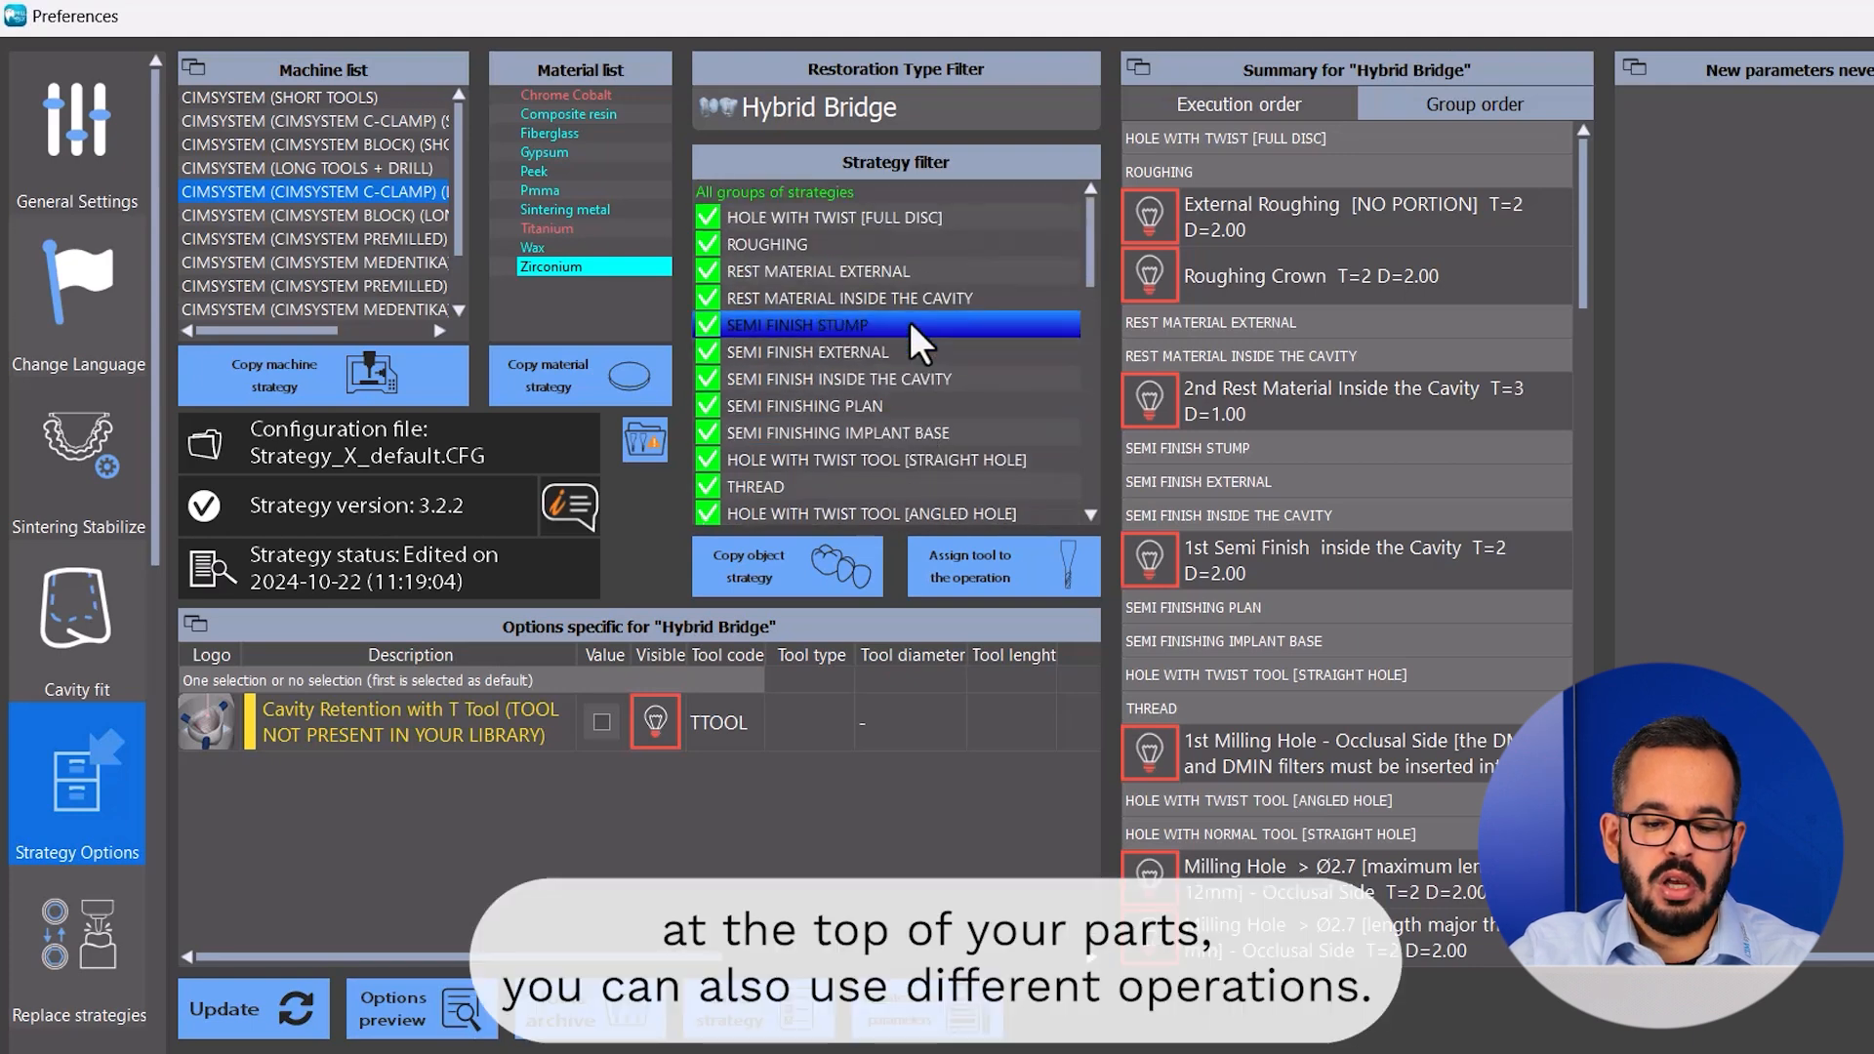
scroll(904, 429, down, 1)
scroll(904, 441, down, 1)
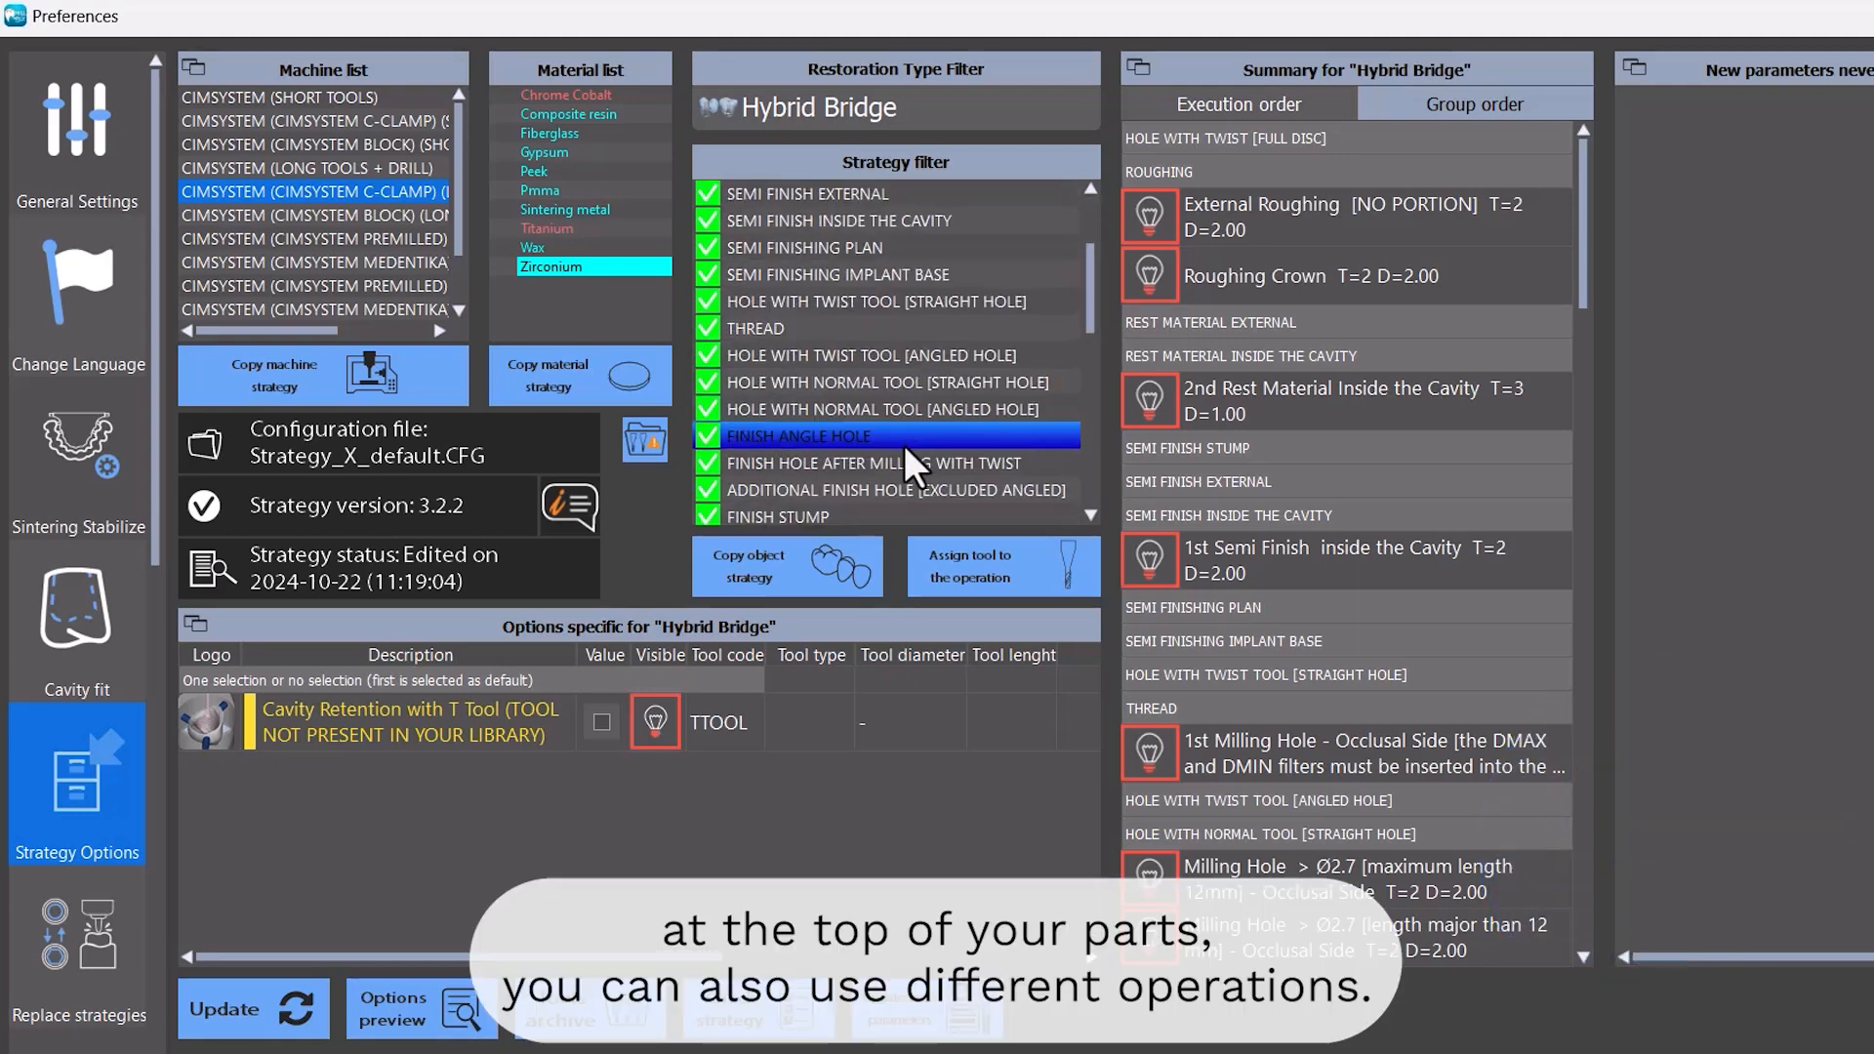
click(877, 515)
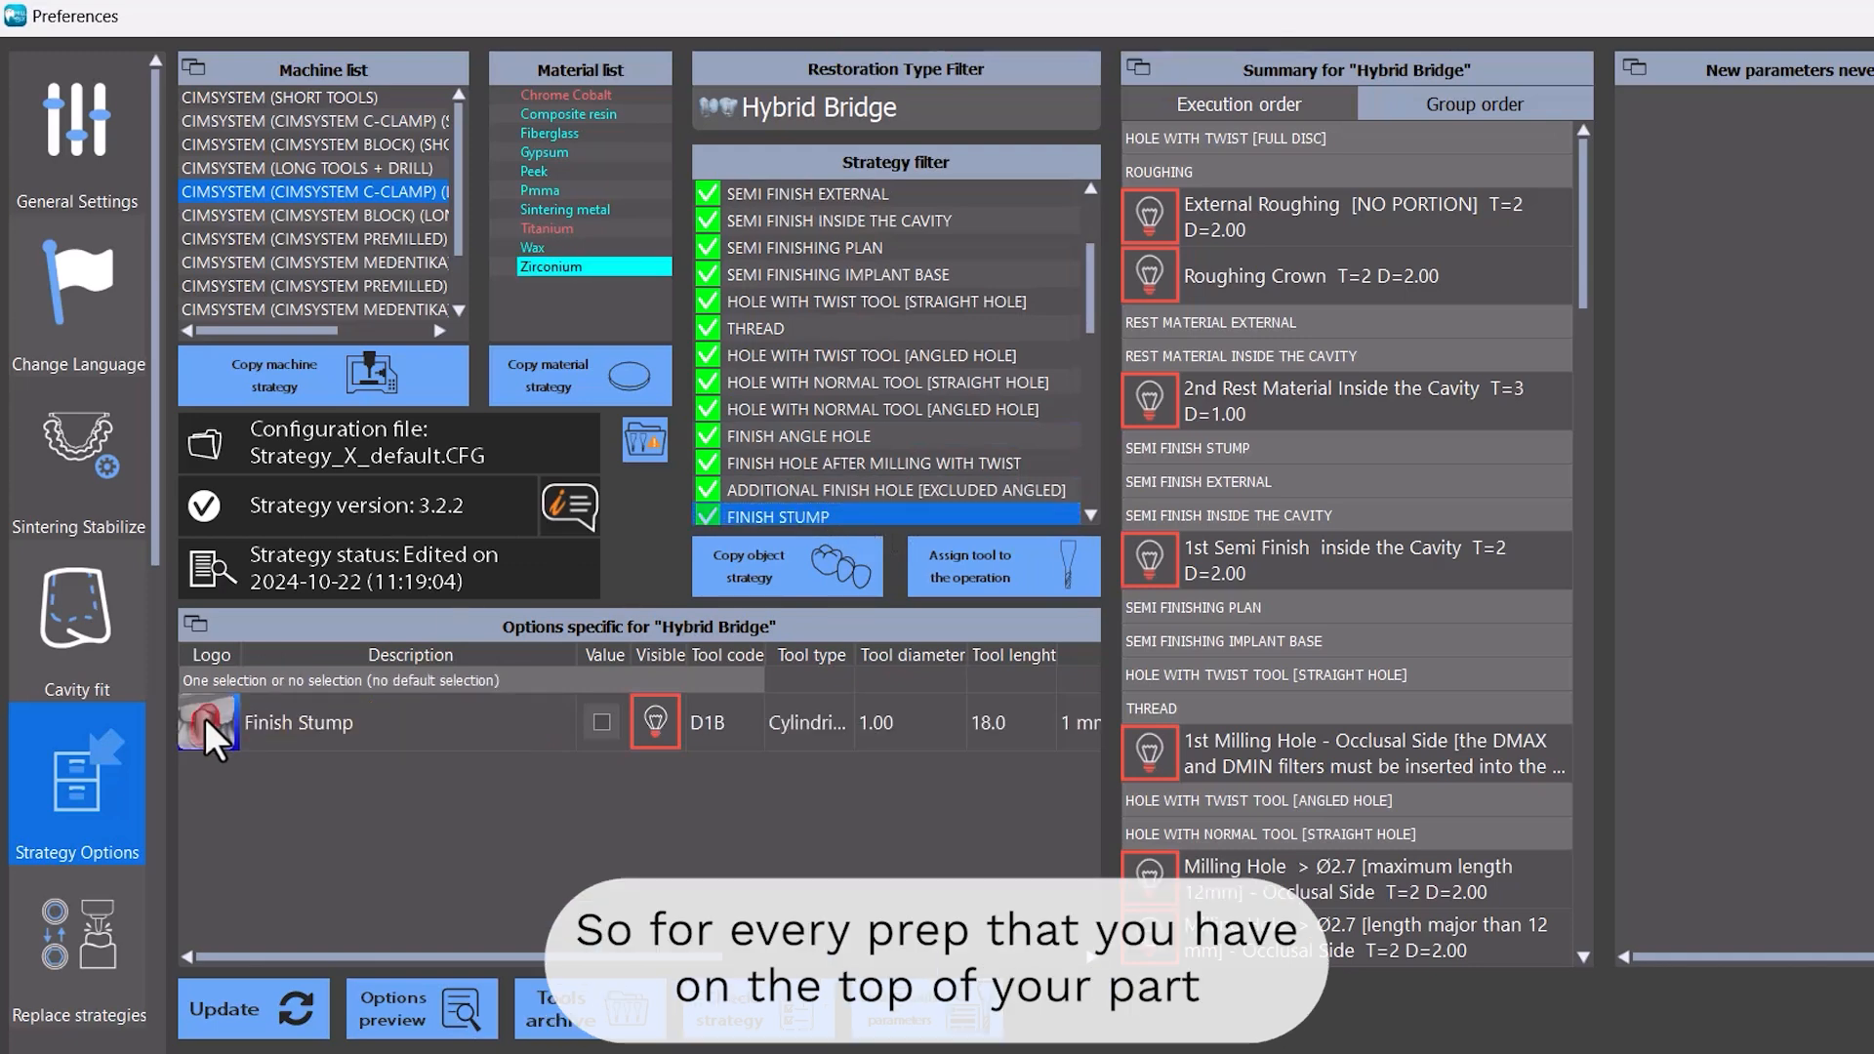
click(204, 718)
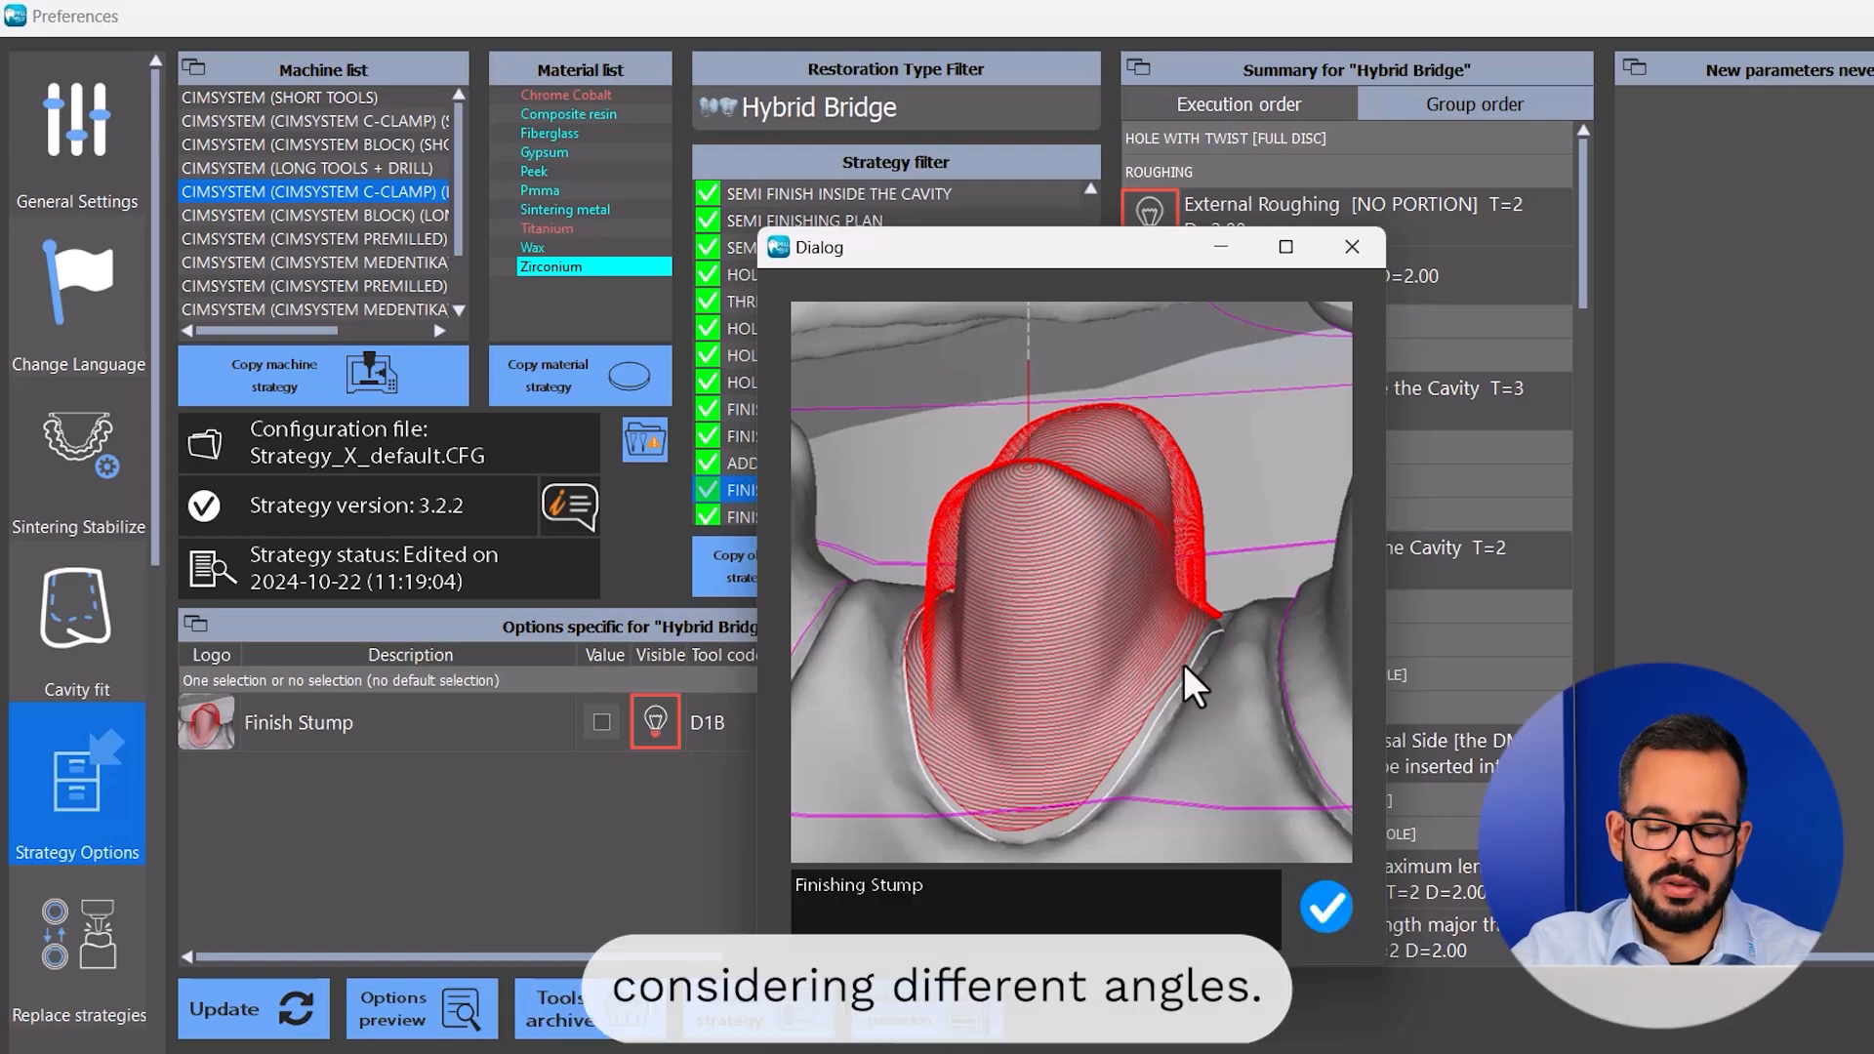
click(1326, 908)
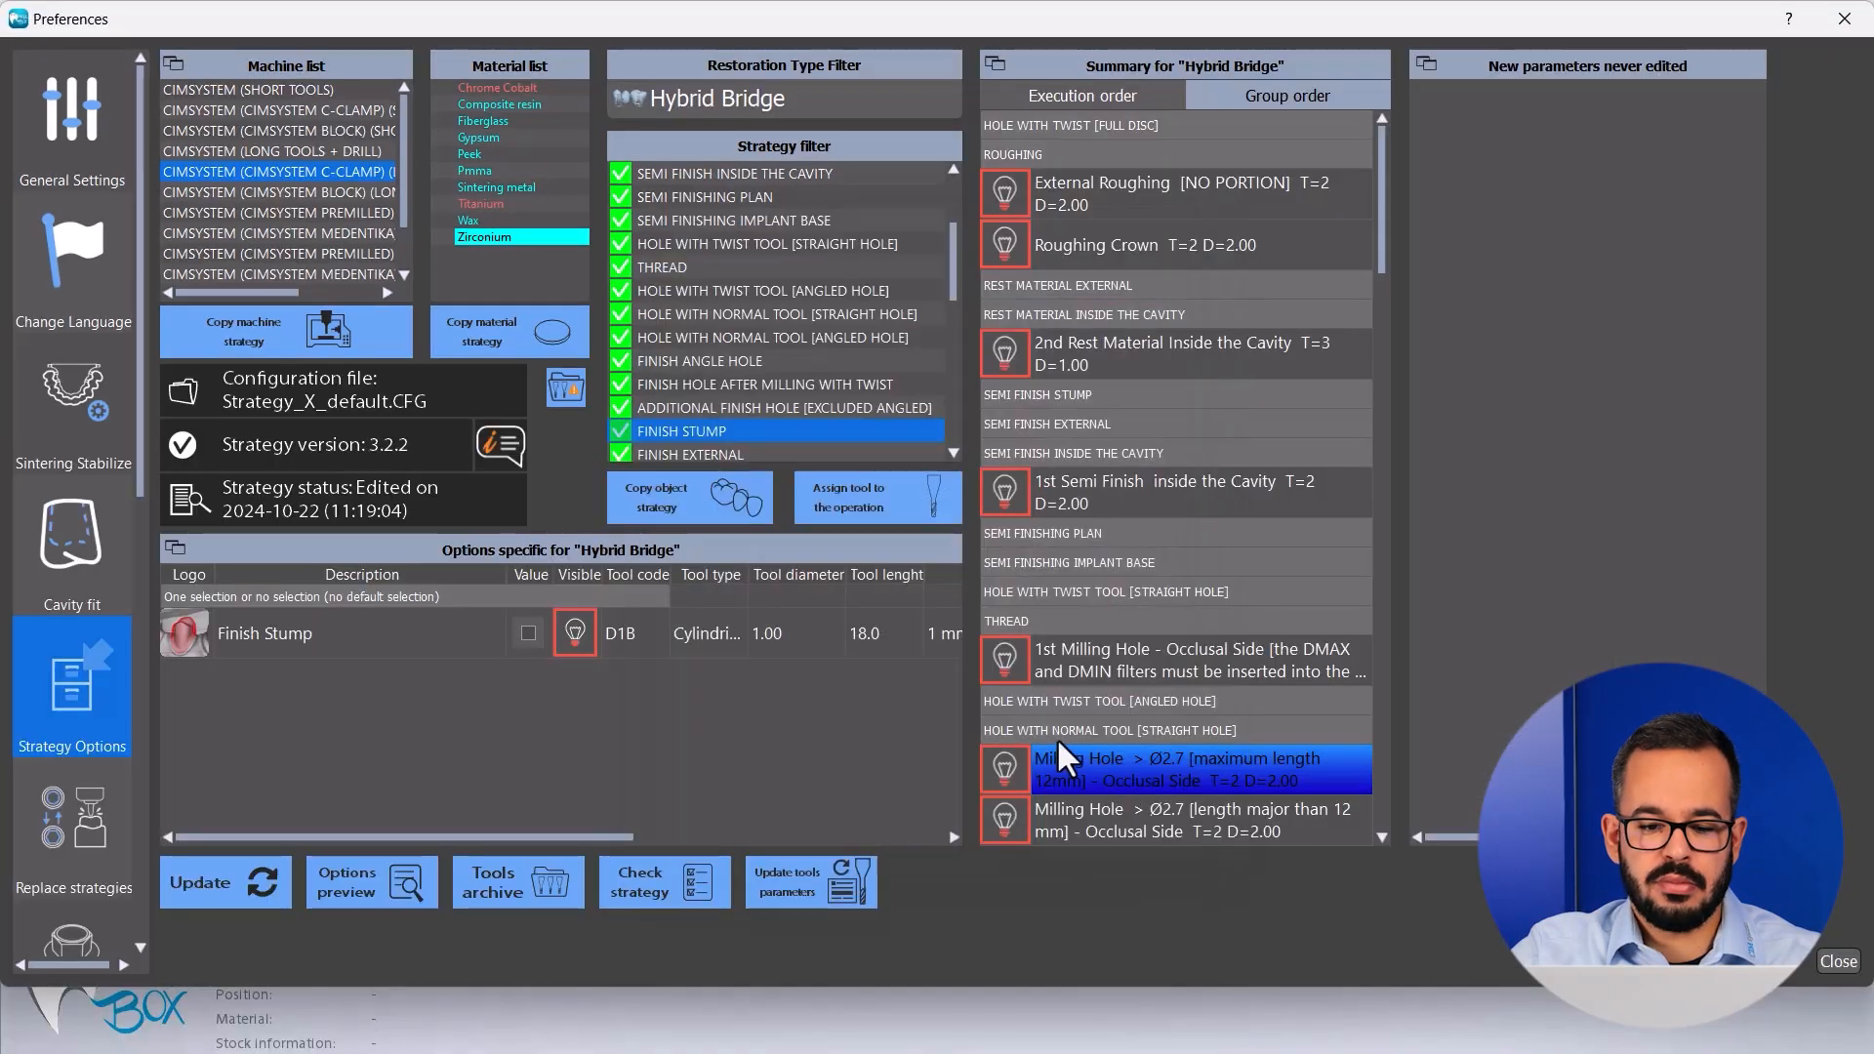
- Show the Undercut External strategies and start copying the object strategy with Copy configuration (overwrite all data)
scroll(840, 420, down, 2)
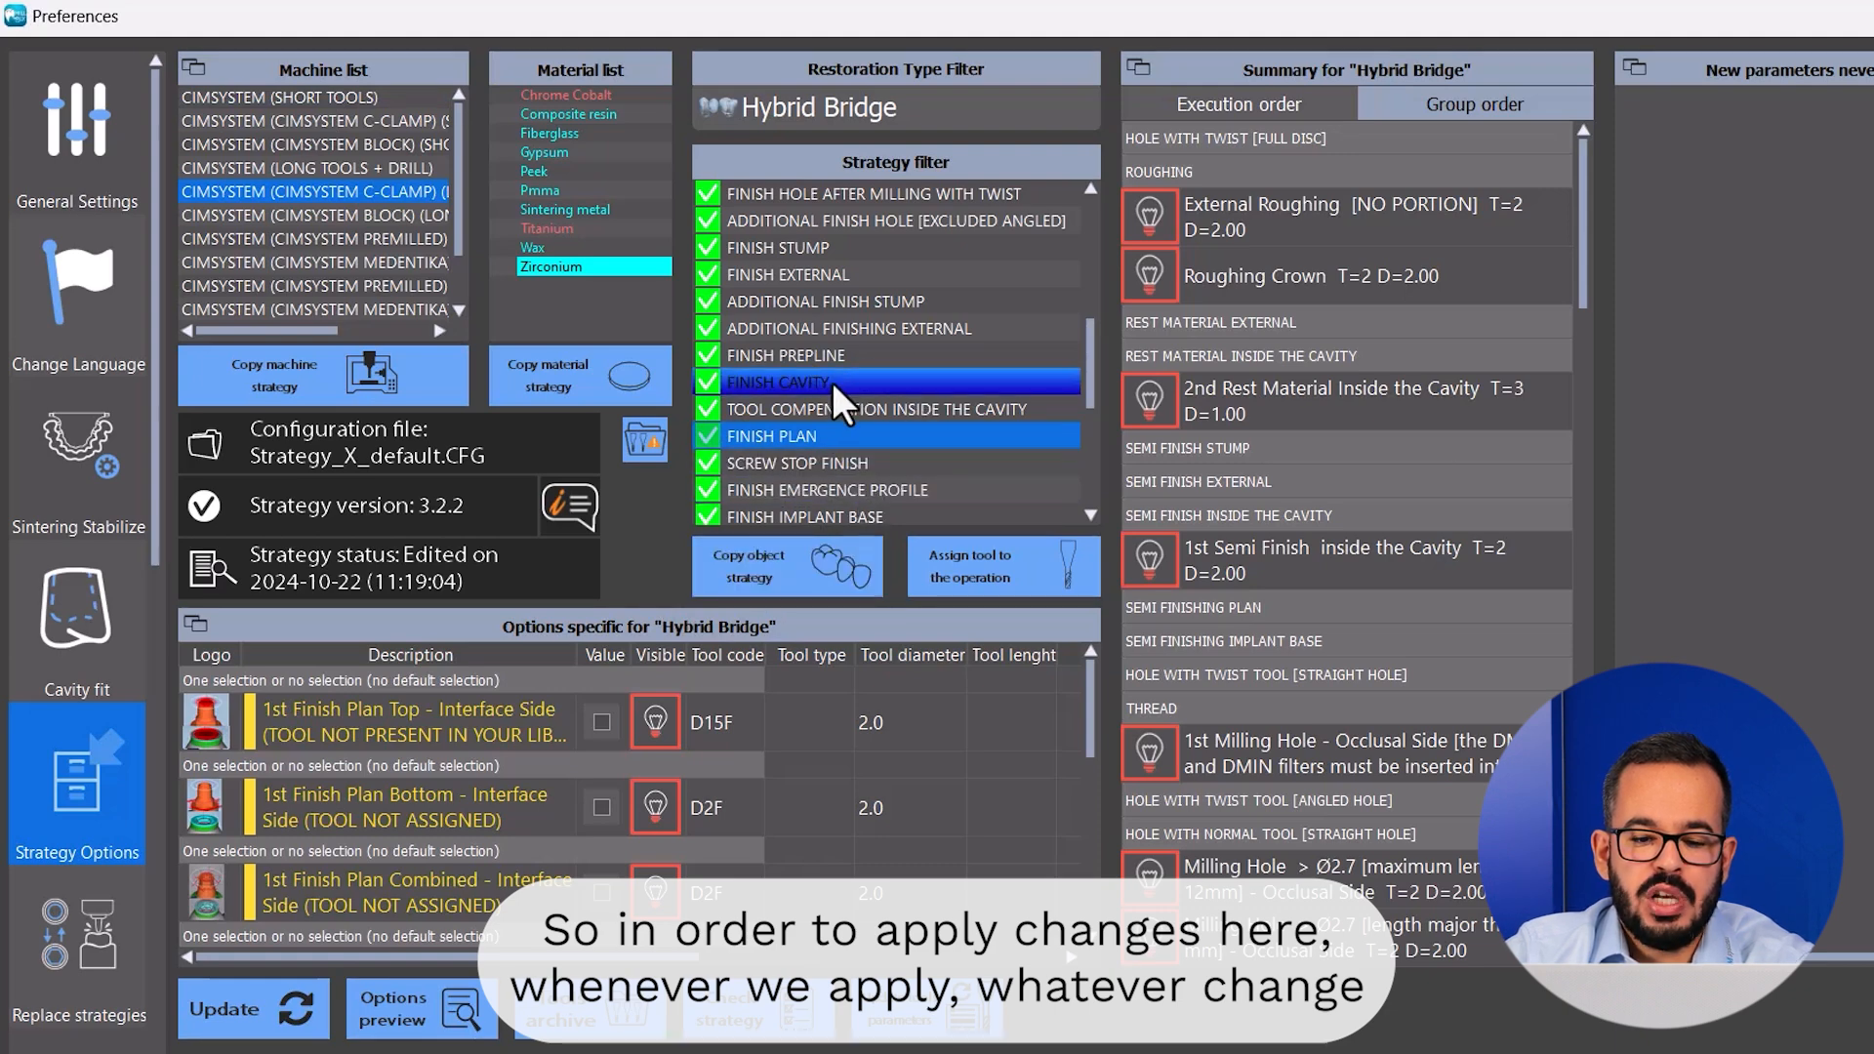
scroll(820, 394, down, 4)
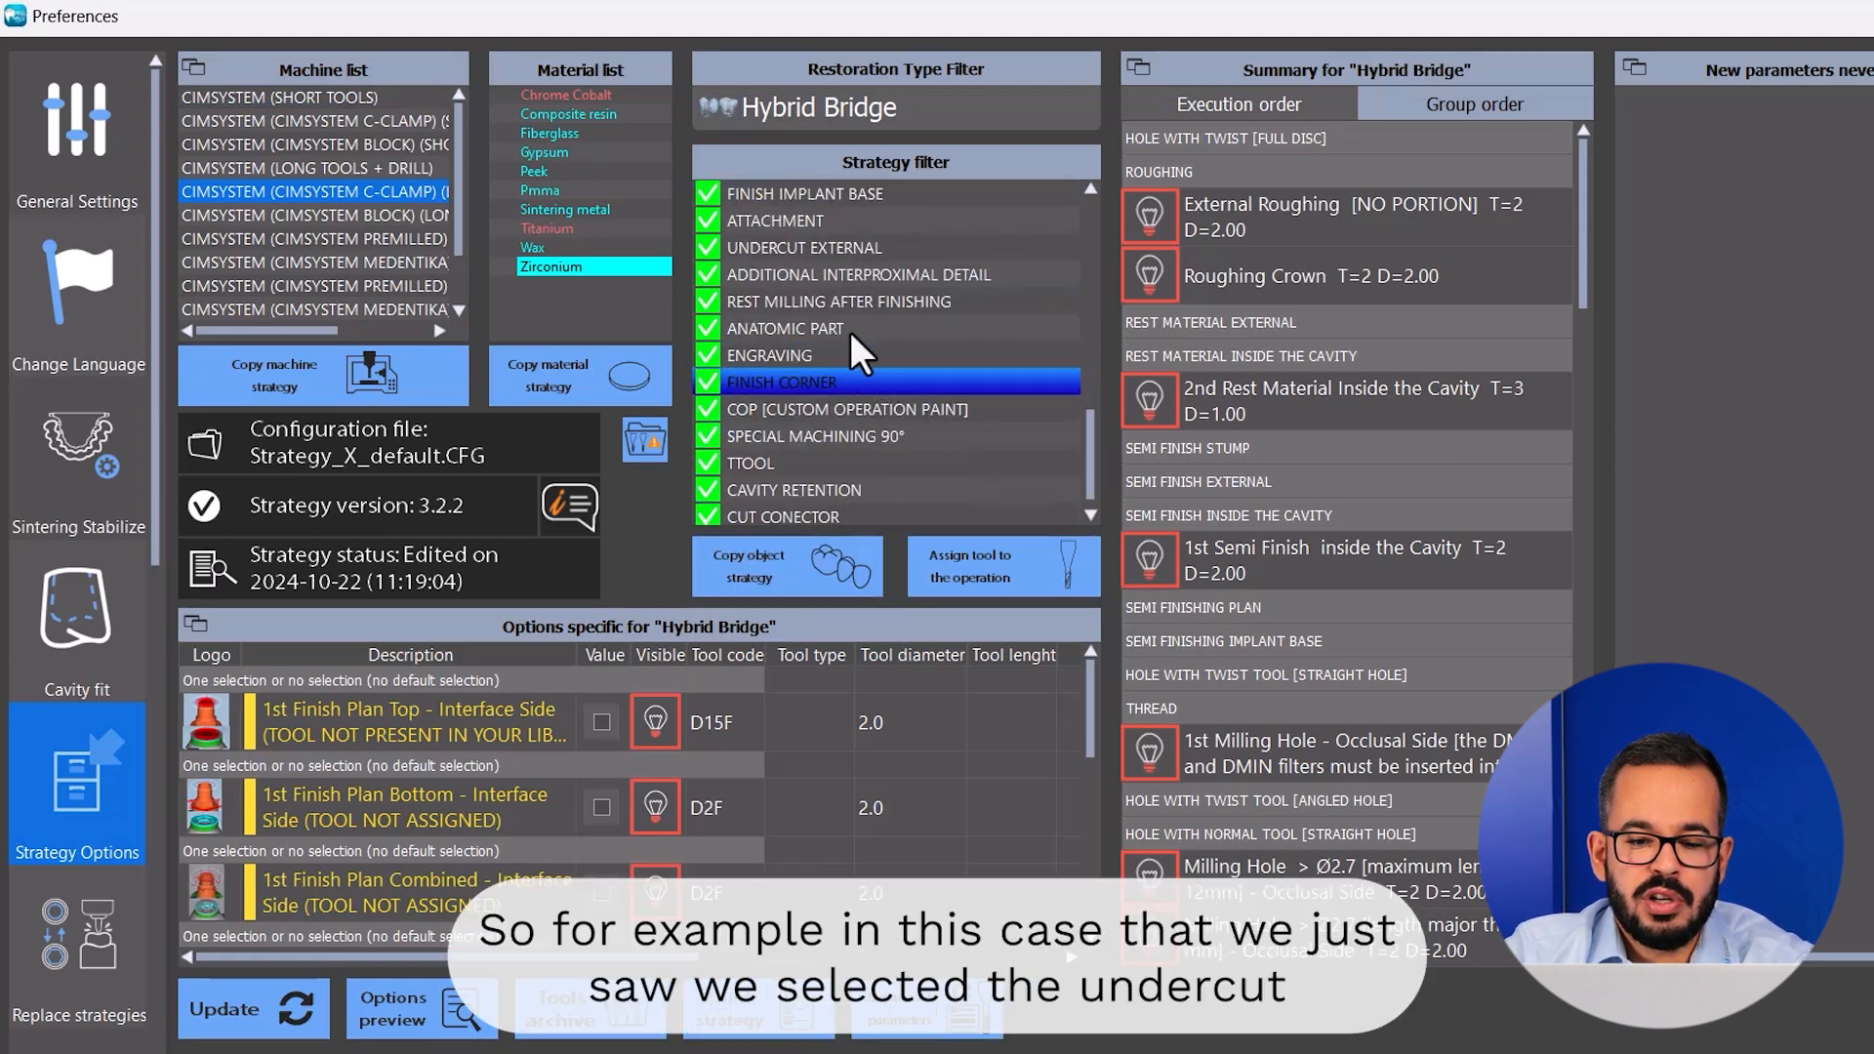
click(863, 248)
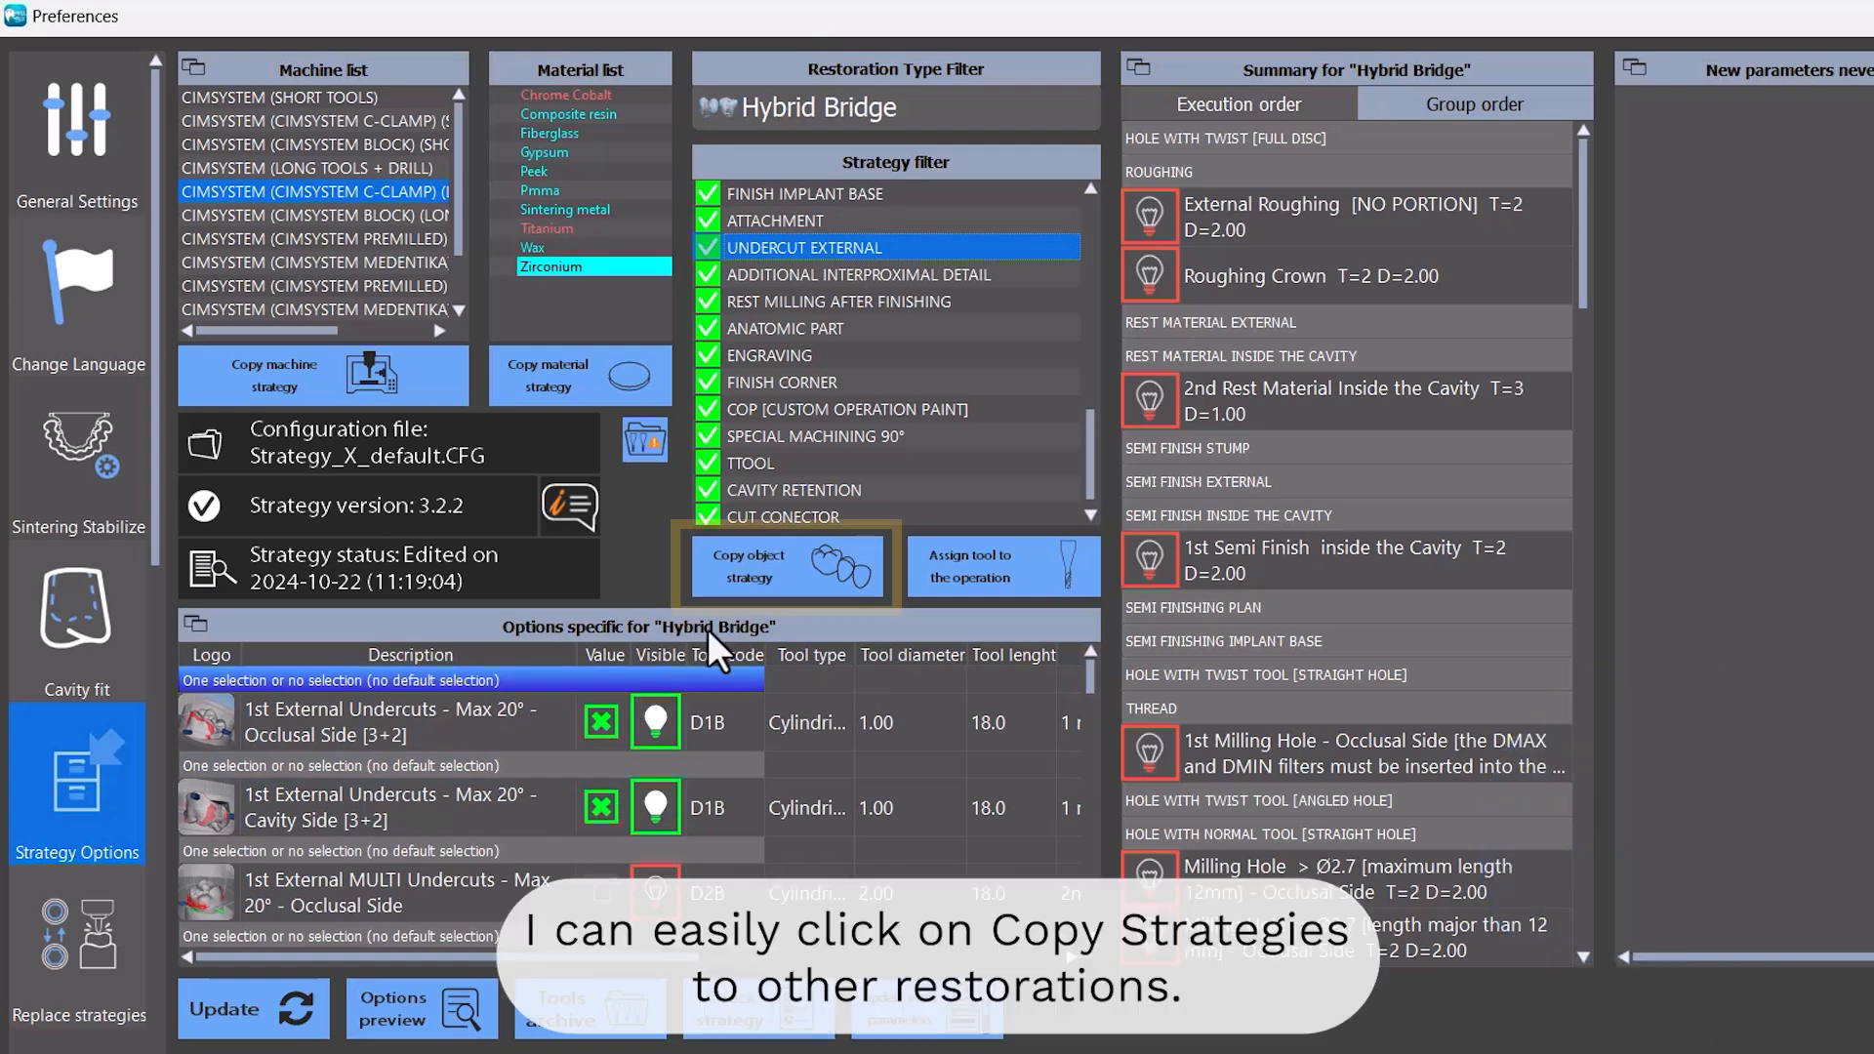
click(769, 559)
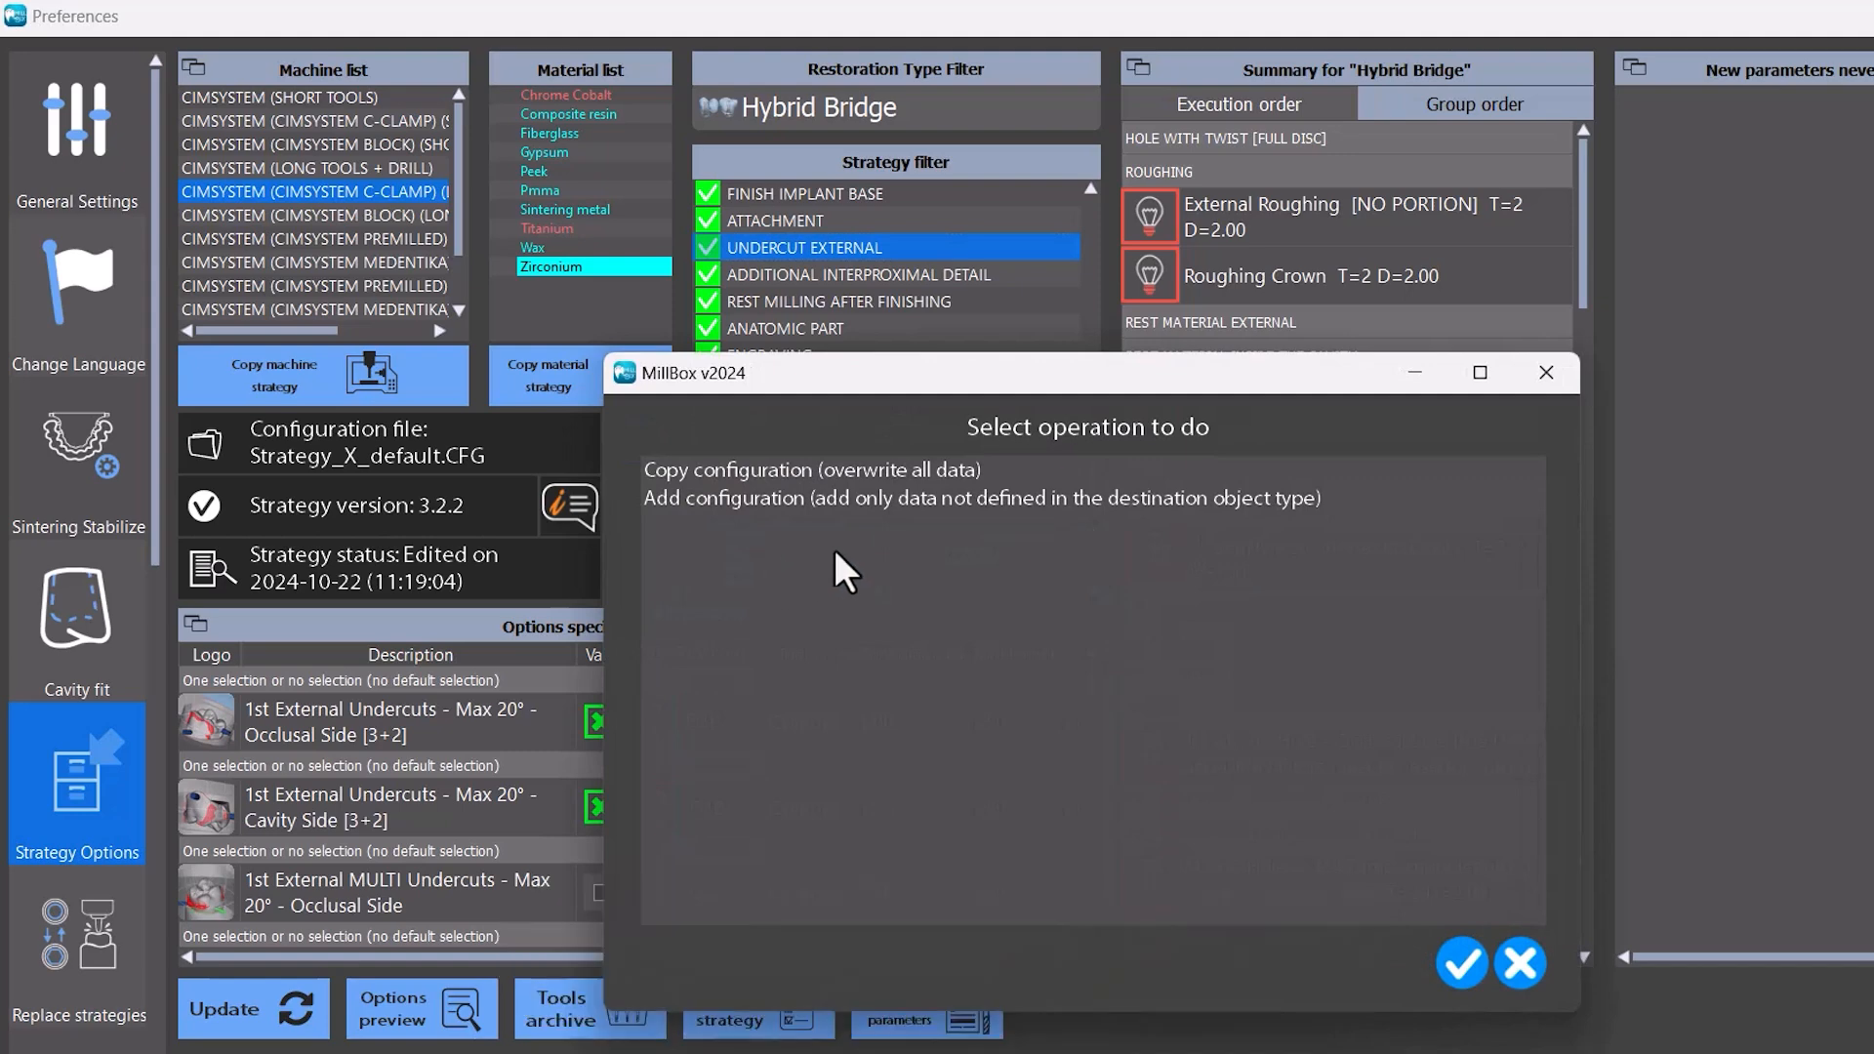
click(939, 470)
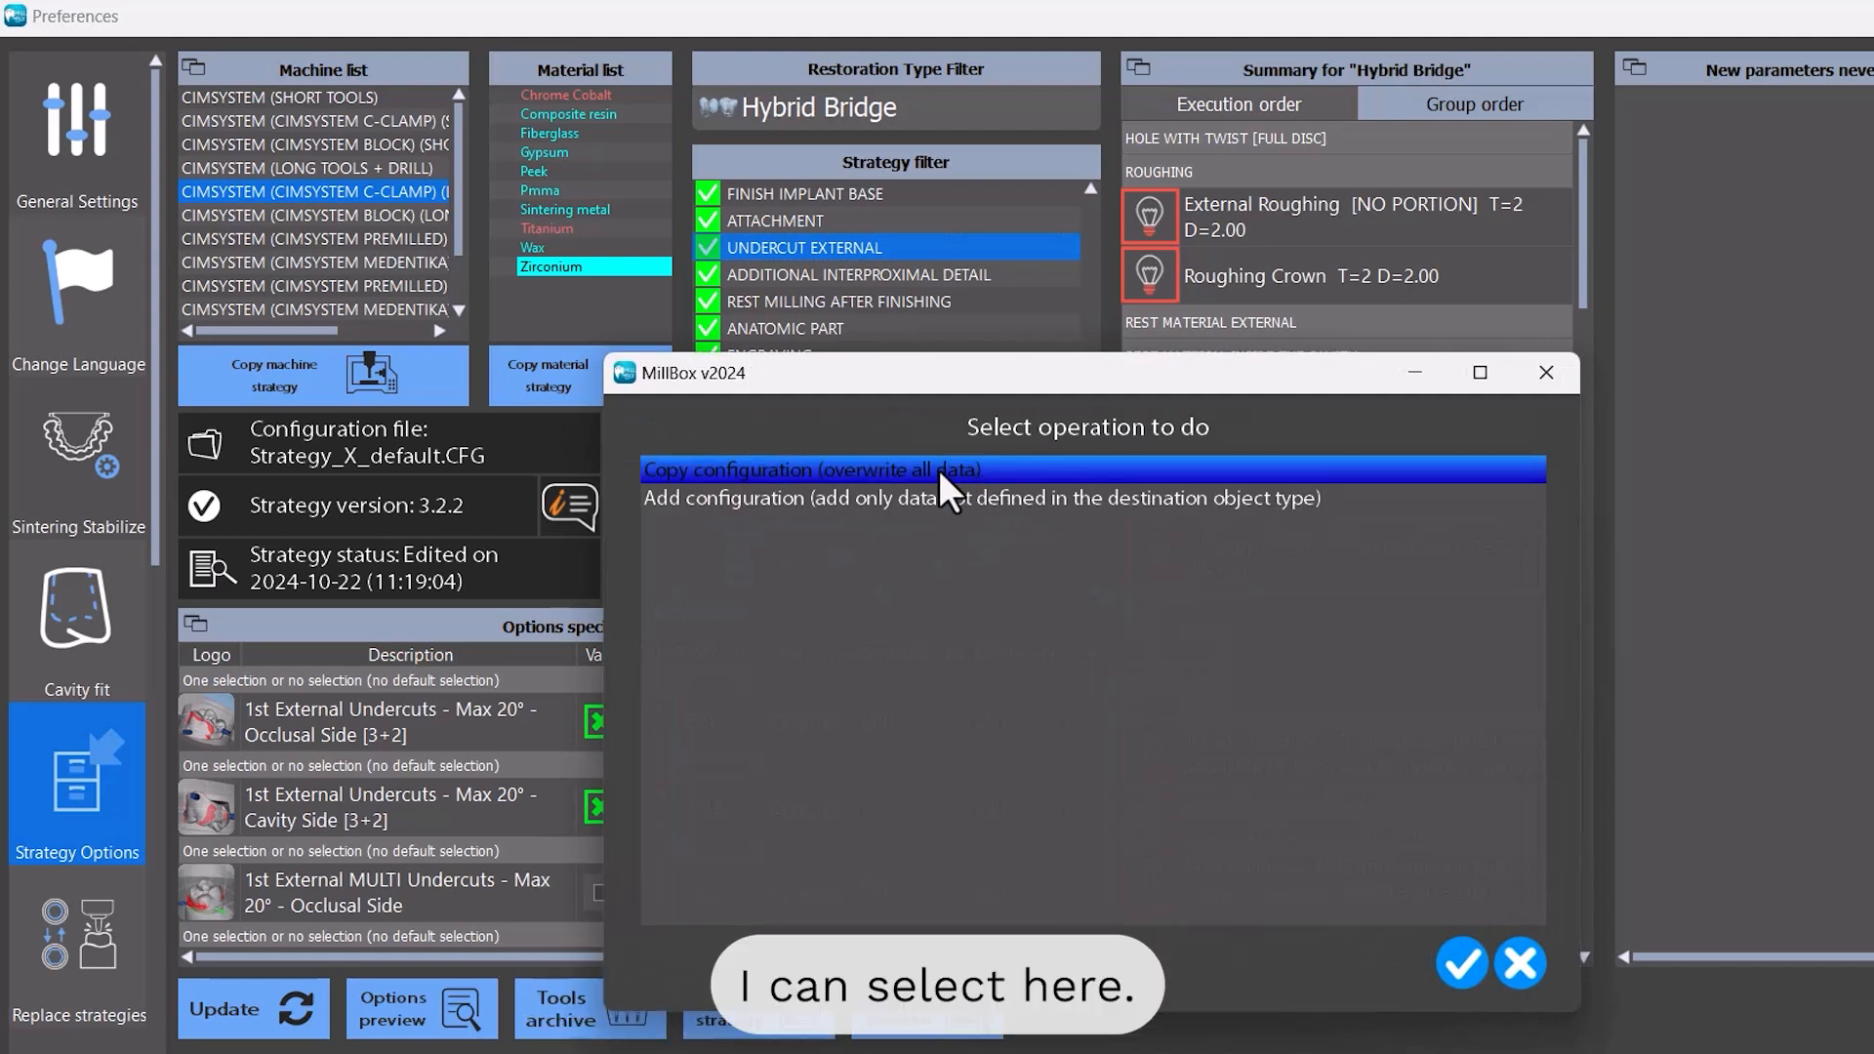
click(1459, 964)
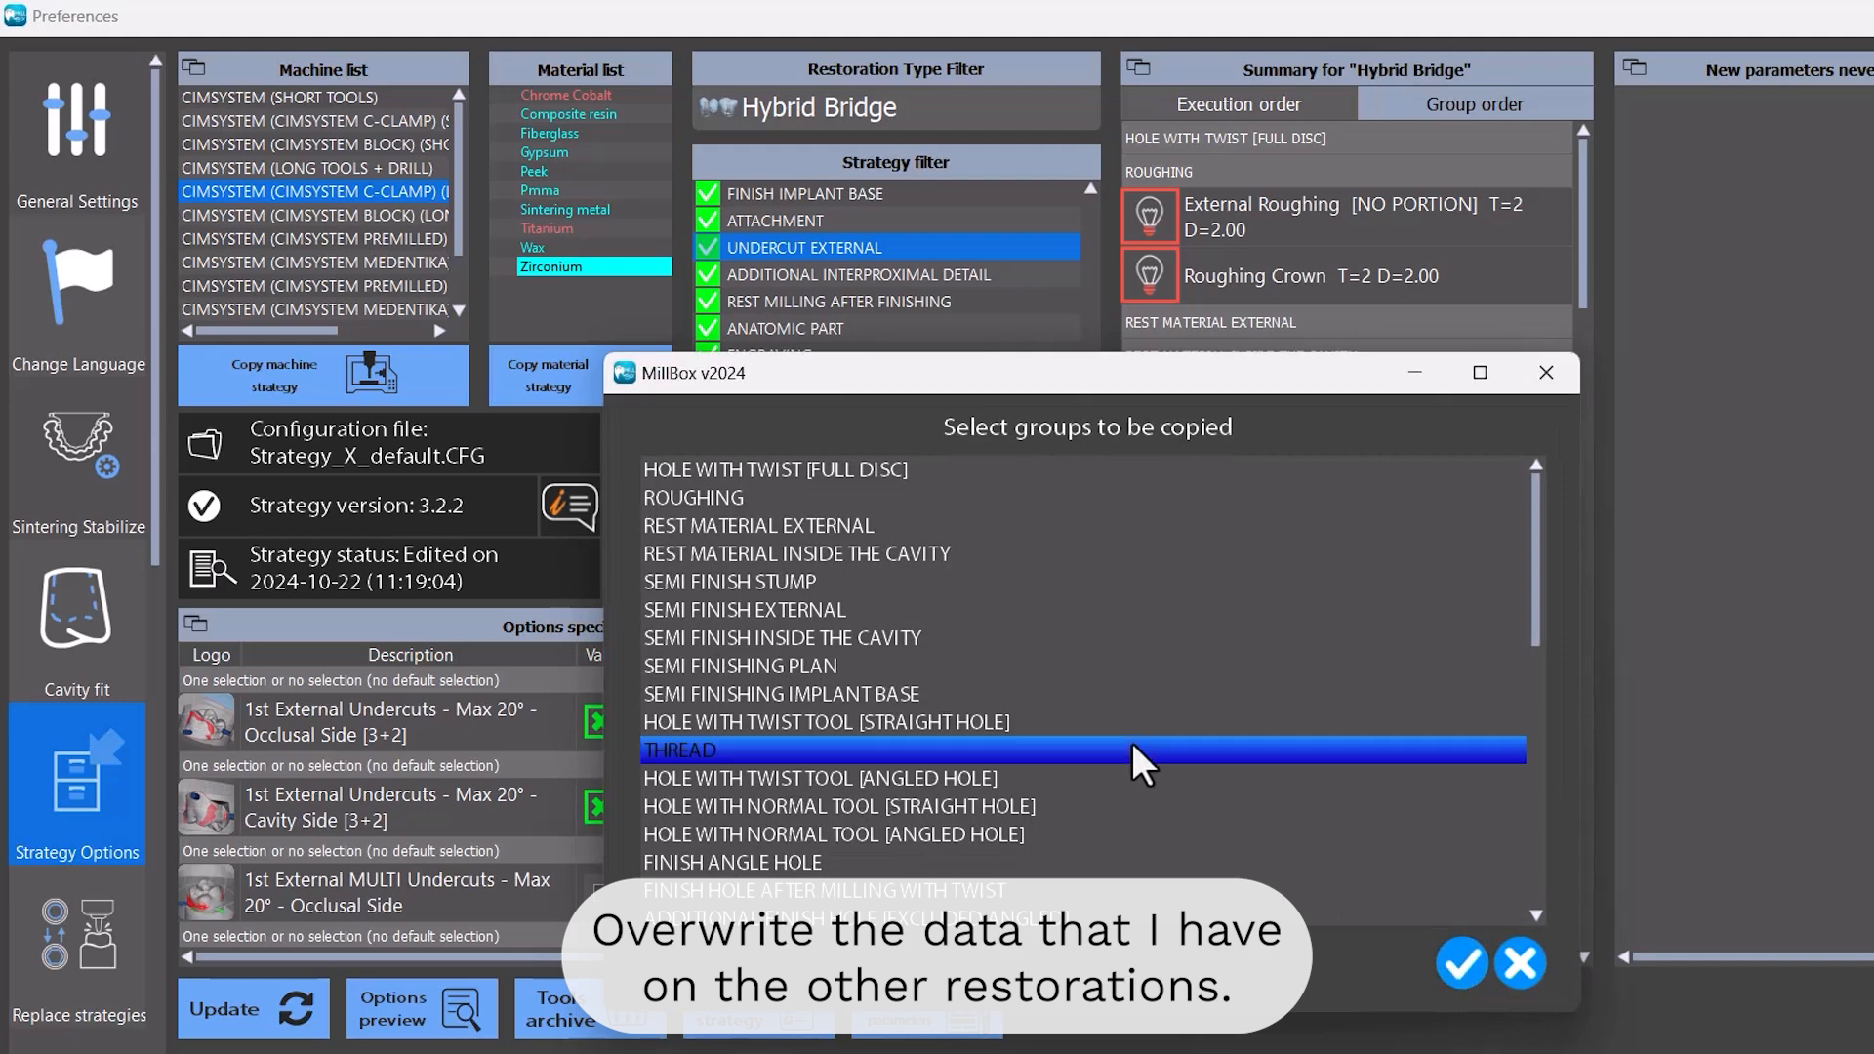
- Choose Undercut External as the only strategy group to copy
scroll(1152, 748, down, 3)
scroll(1275, 824, down, 4)
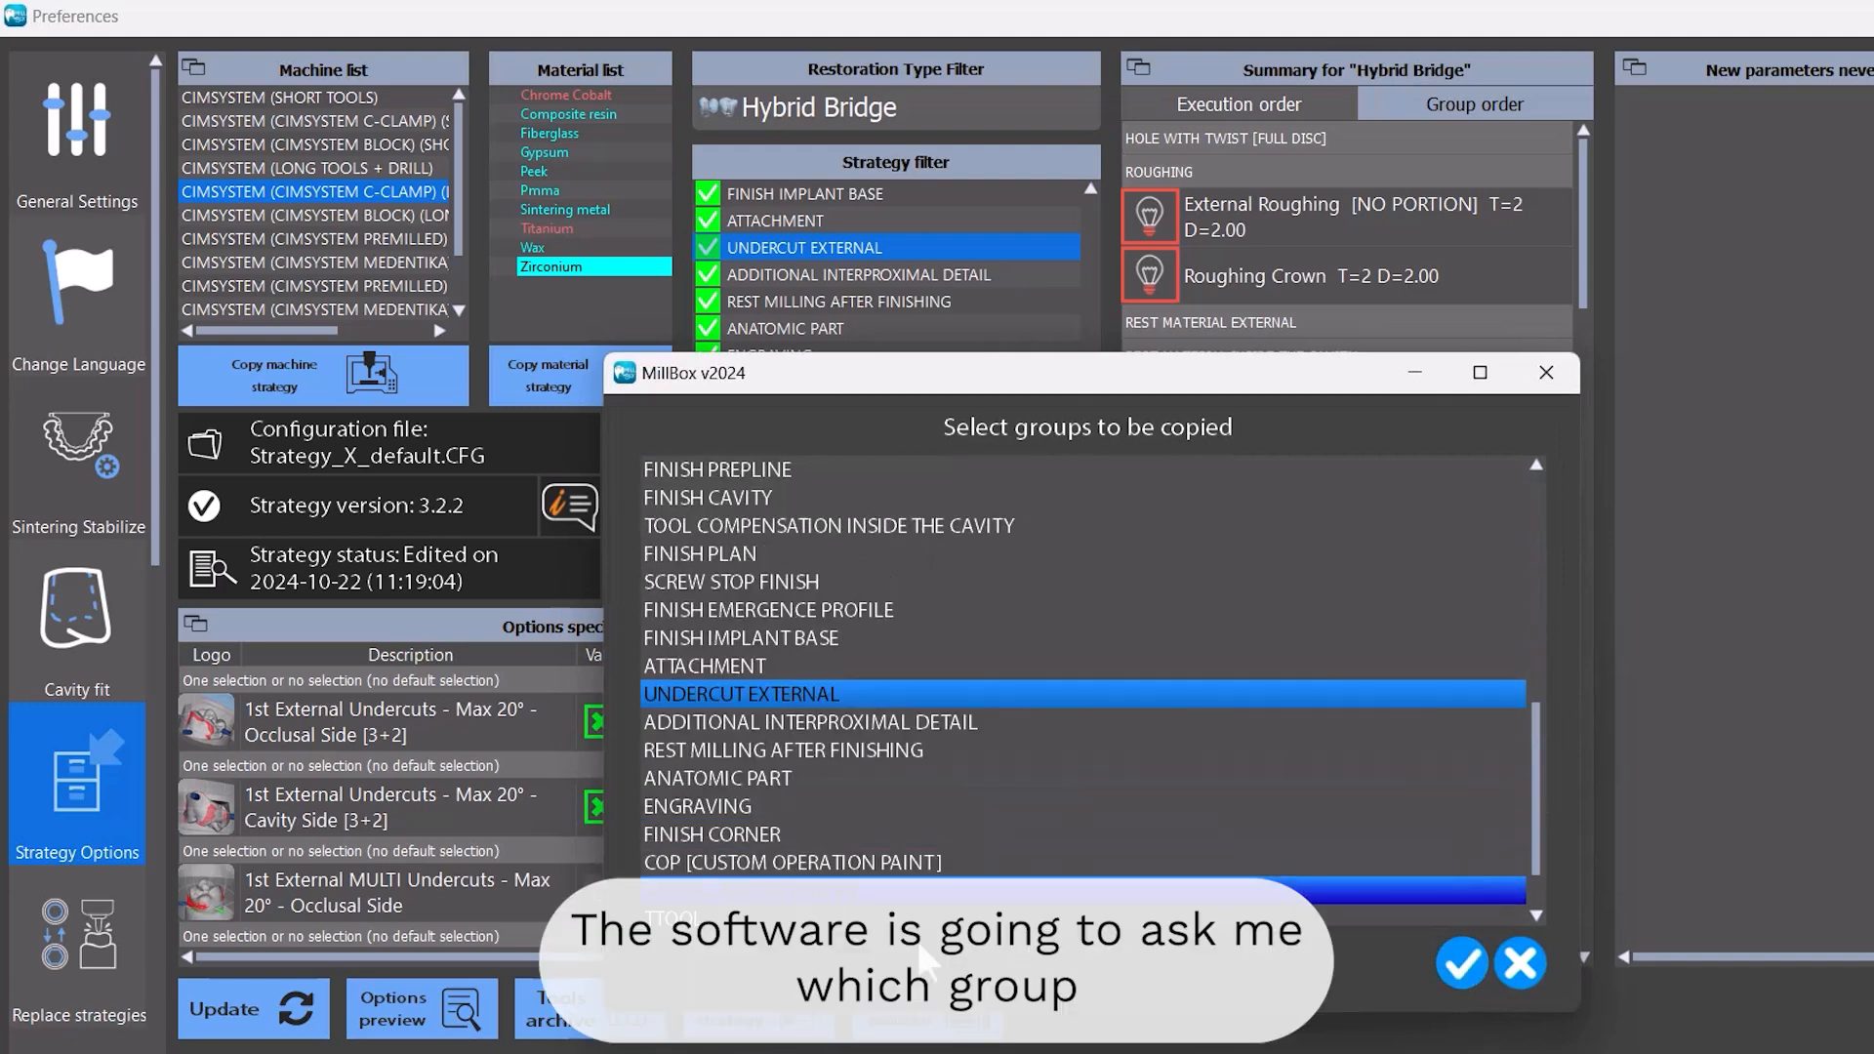
click(1020, 865)
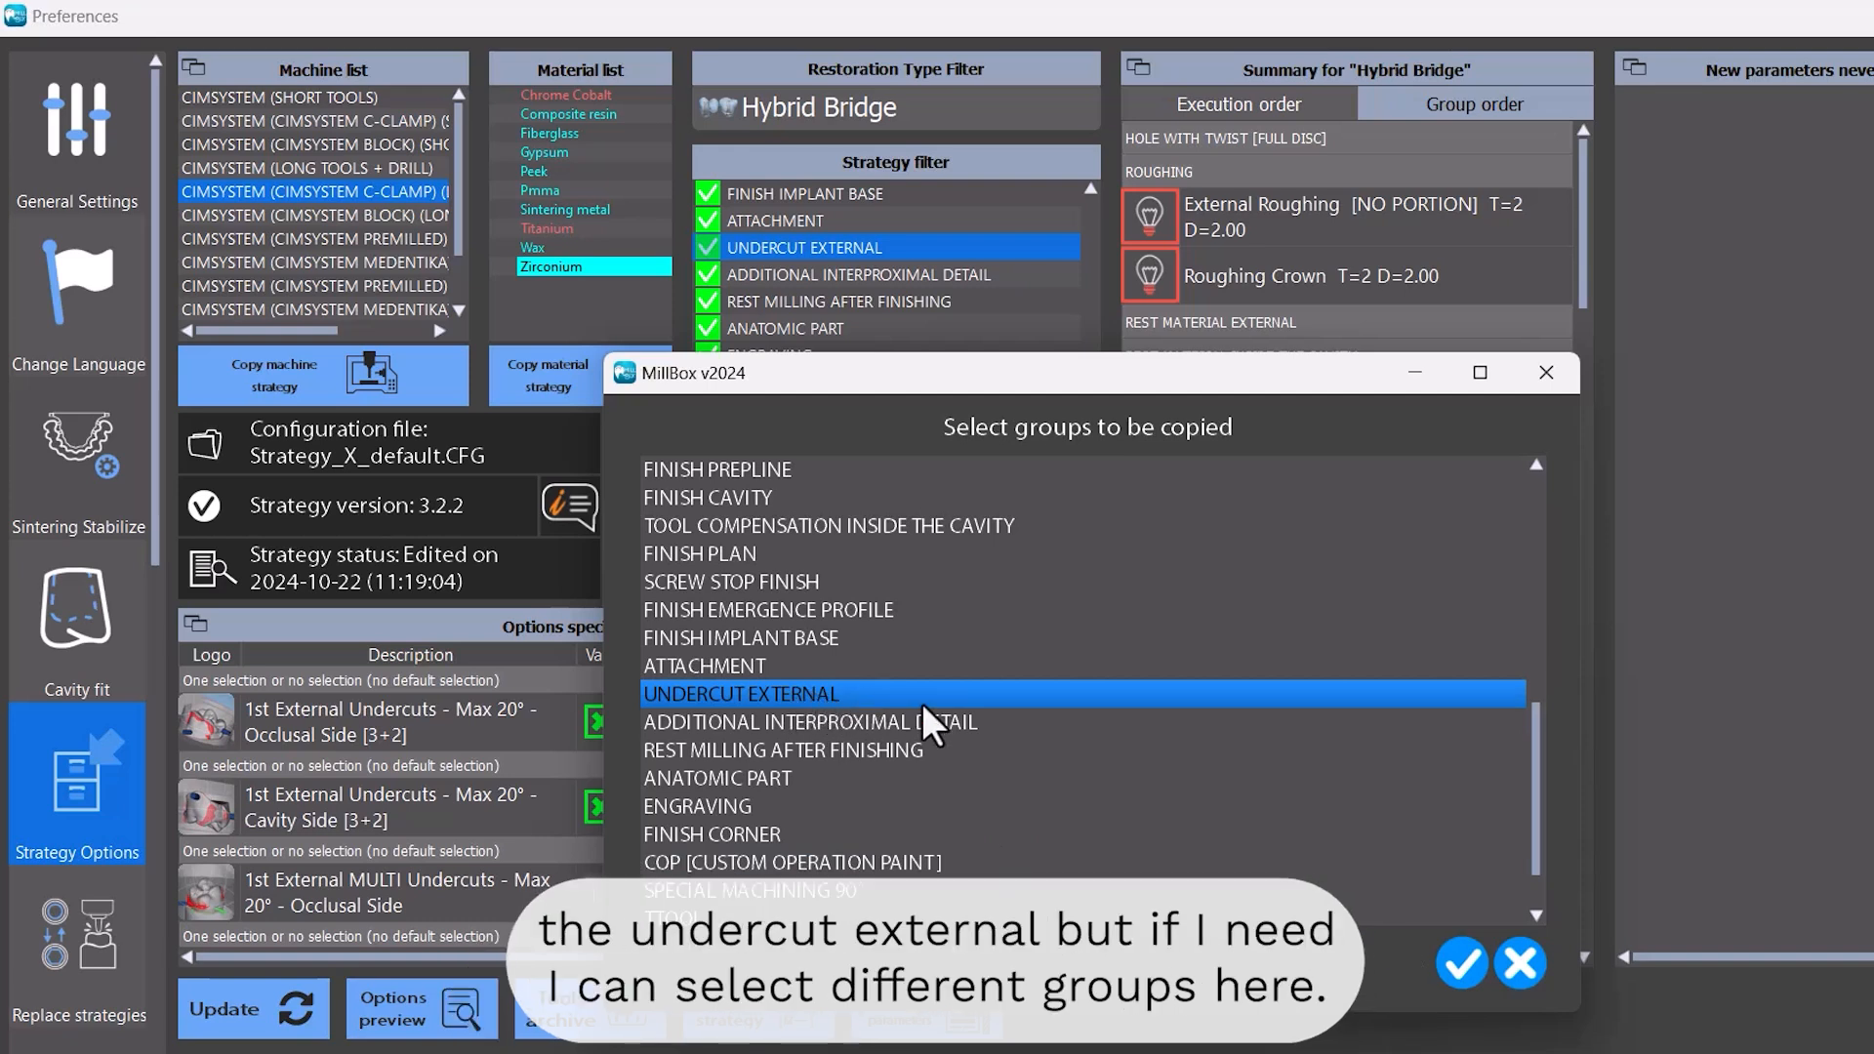
drag(820, 583, 859, 596)
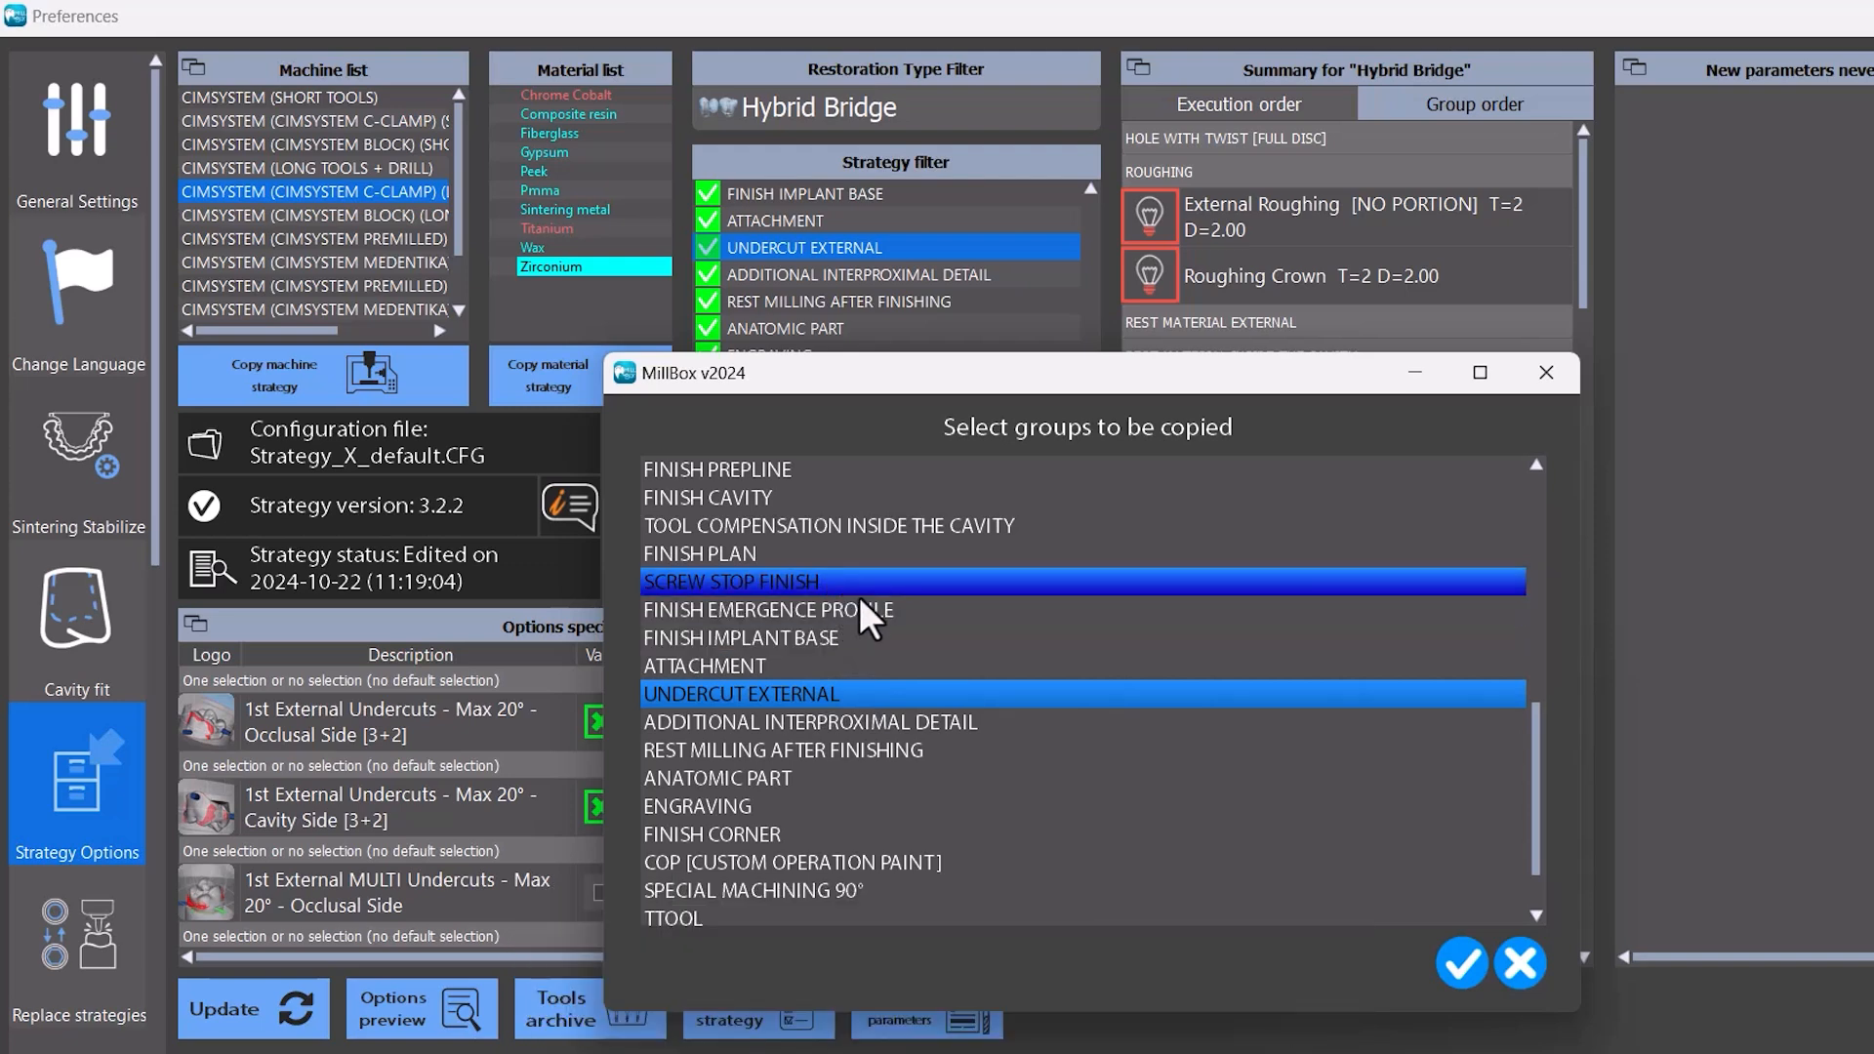
click(1461, 963)
- Copy the group to Coping, Framework Bridge, Provisional Bridge, Inlay, Abutment and Scan Abutment
click(811, 476)
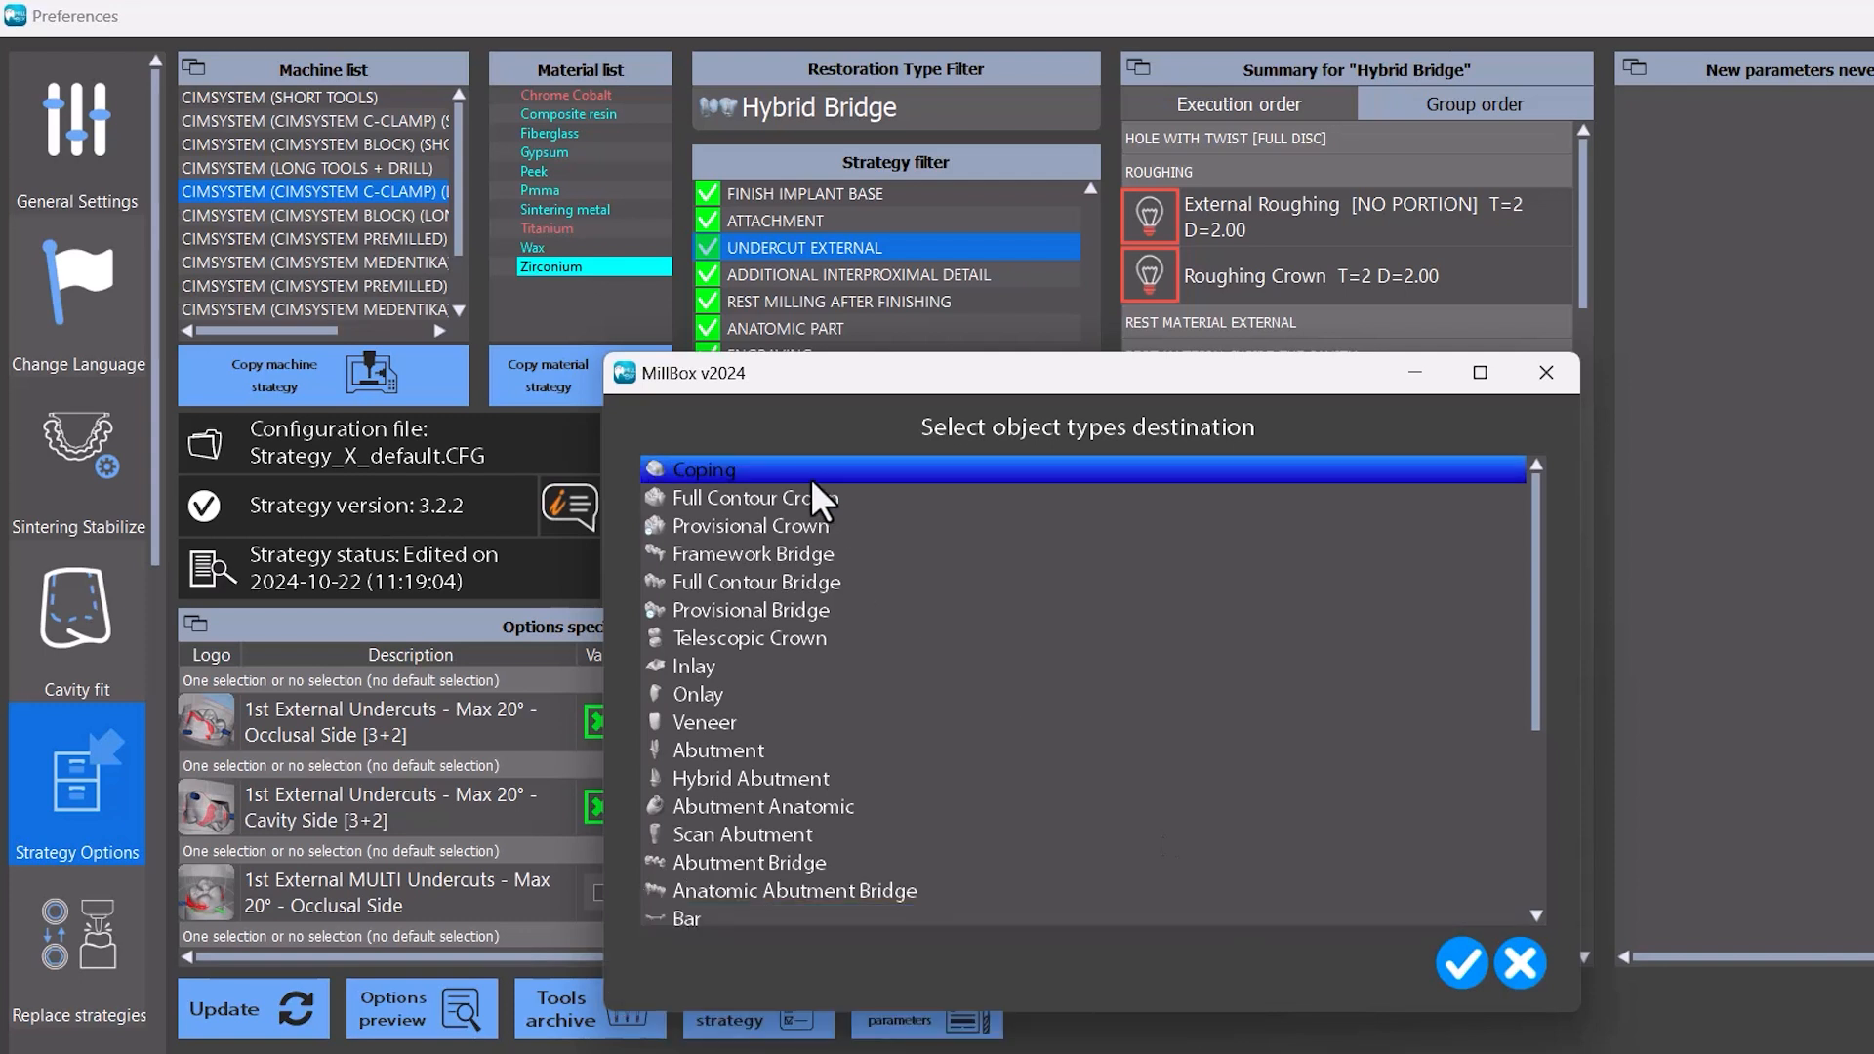
click(801, 554)
click(792, 610)
click(789, 666)
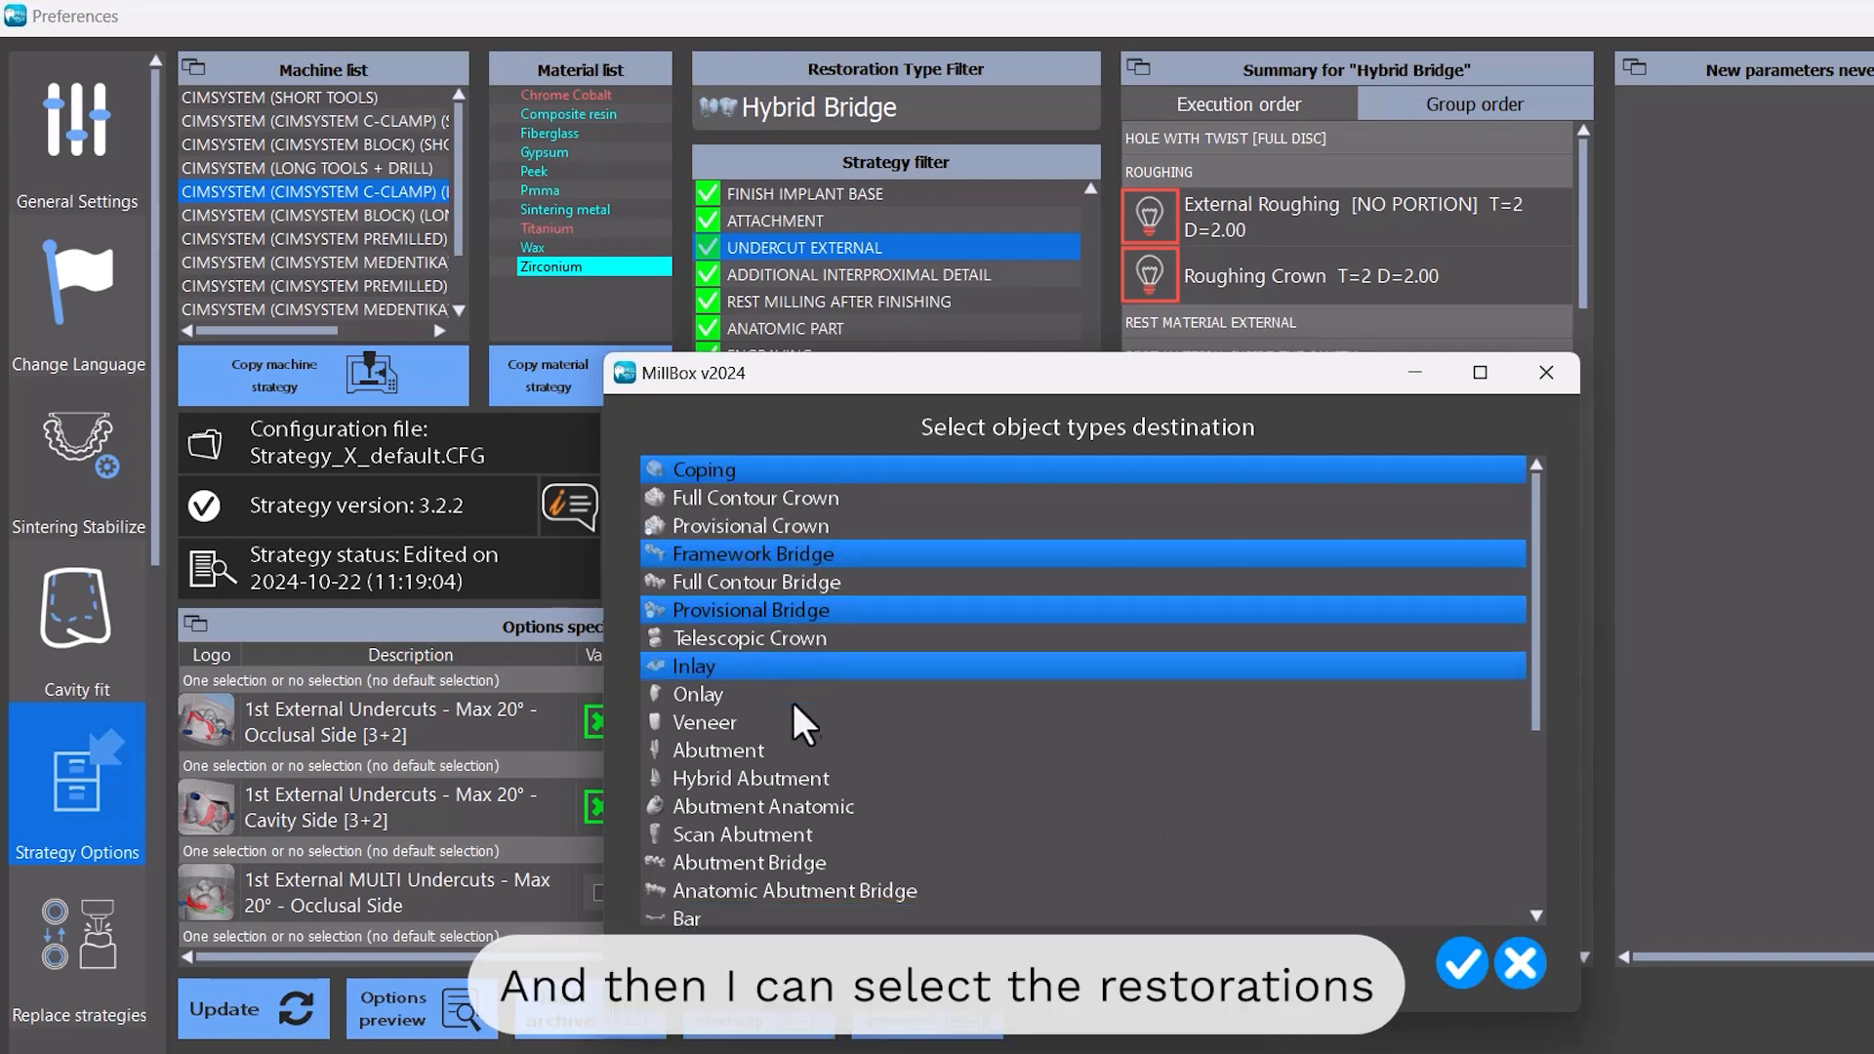
click(798, 752)
click(827, 834)
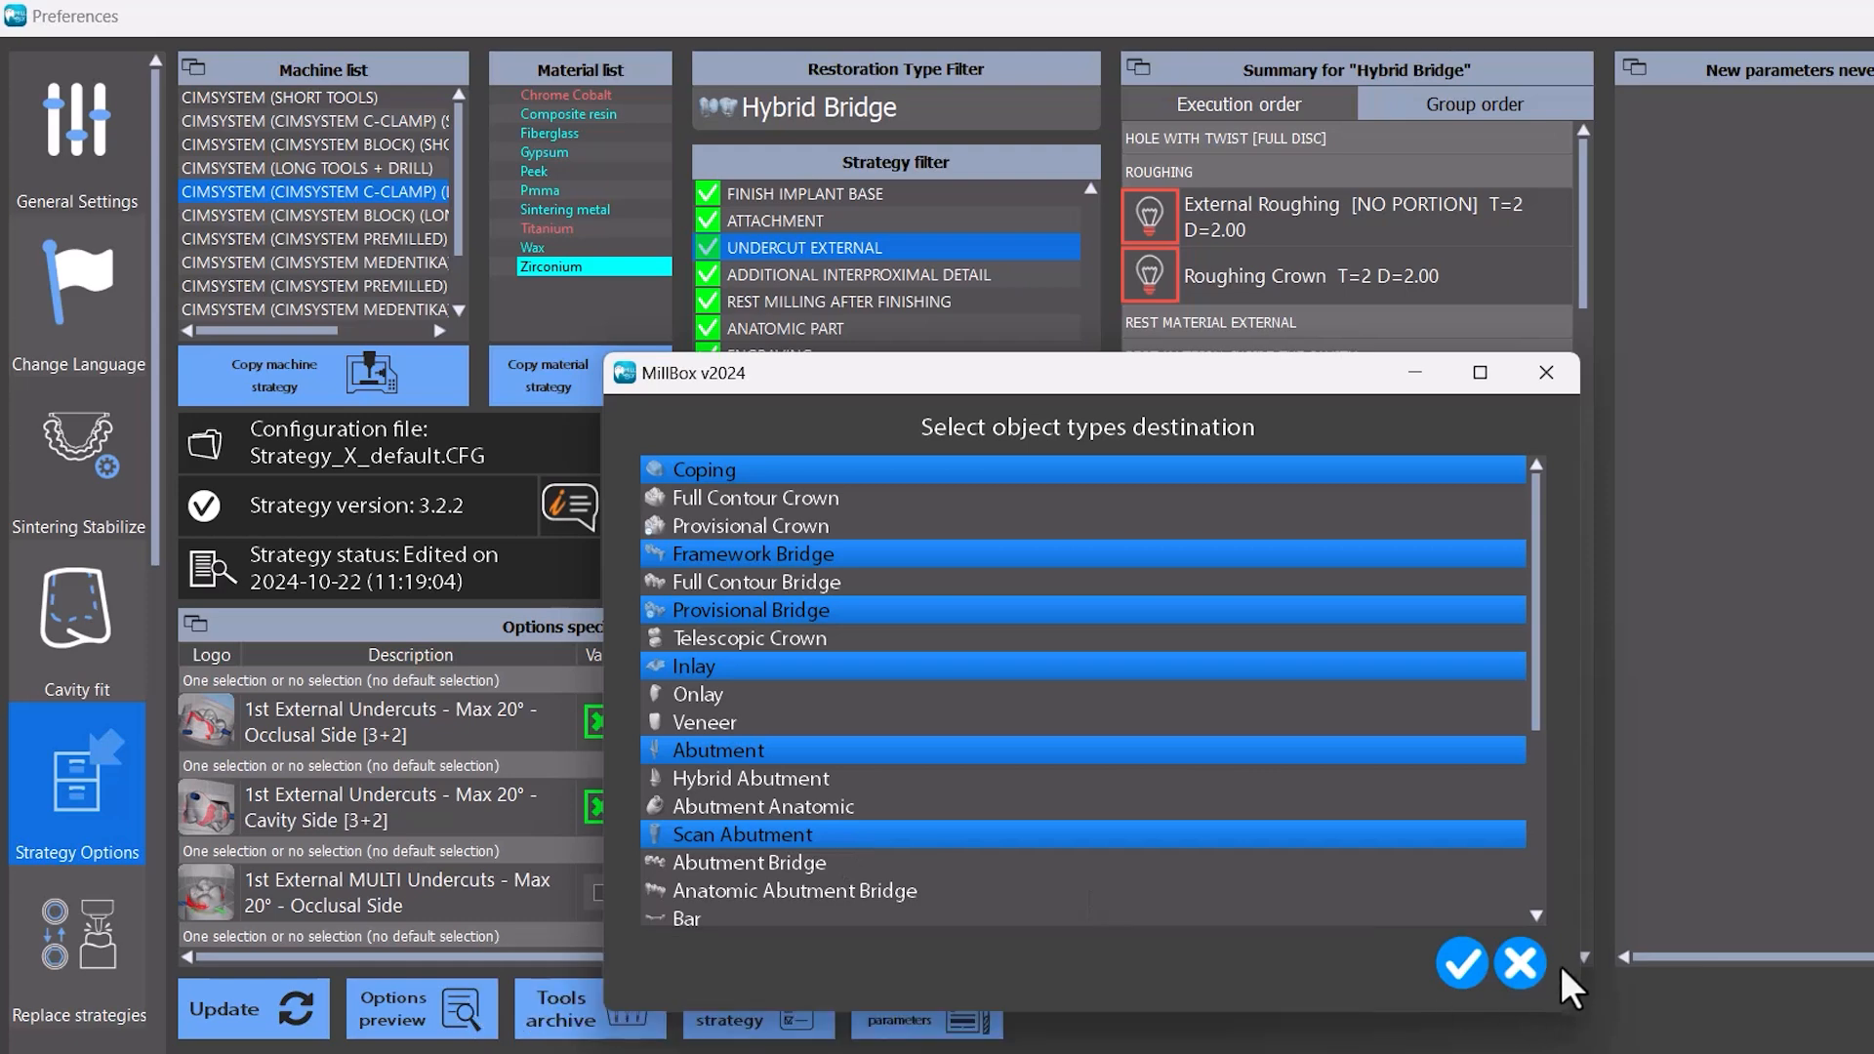
click(1462, 962)
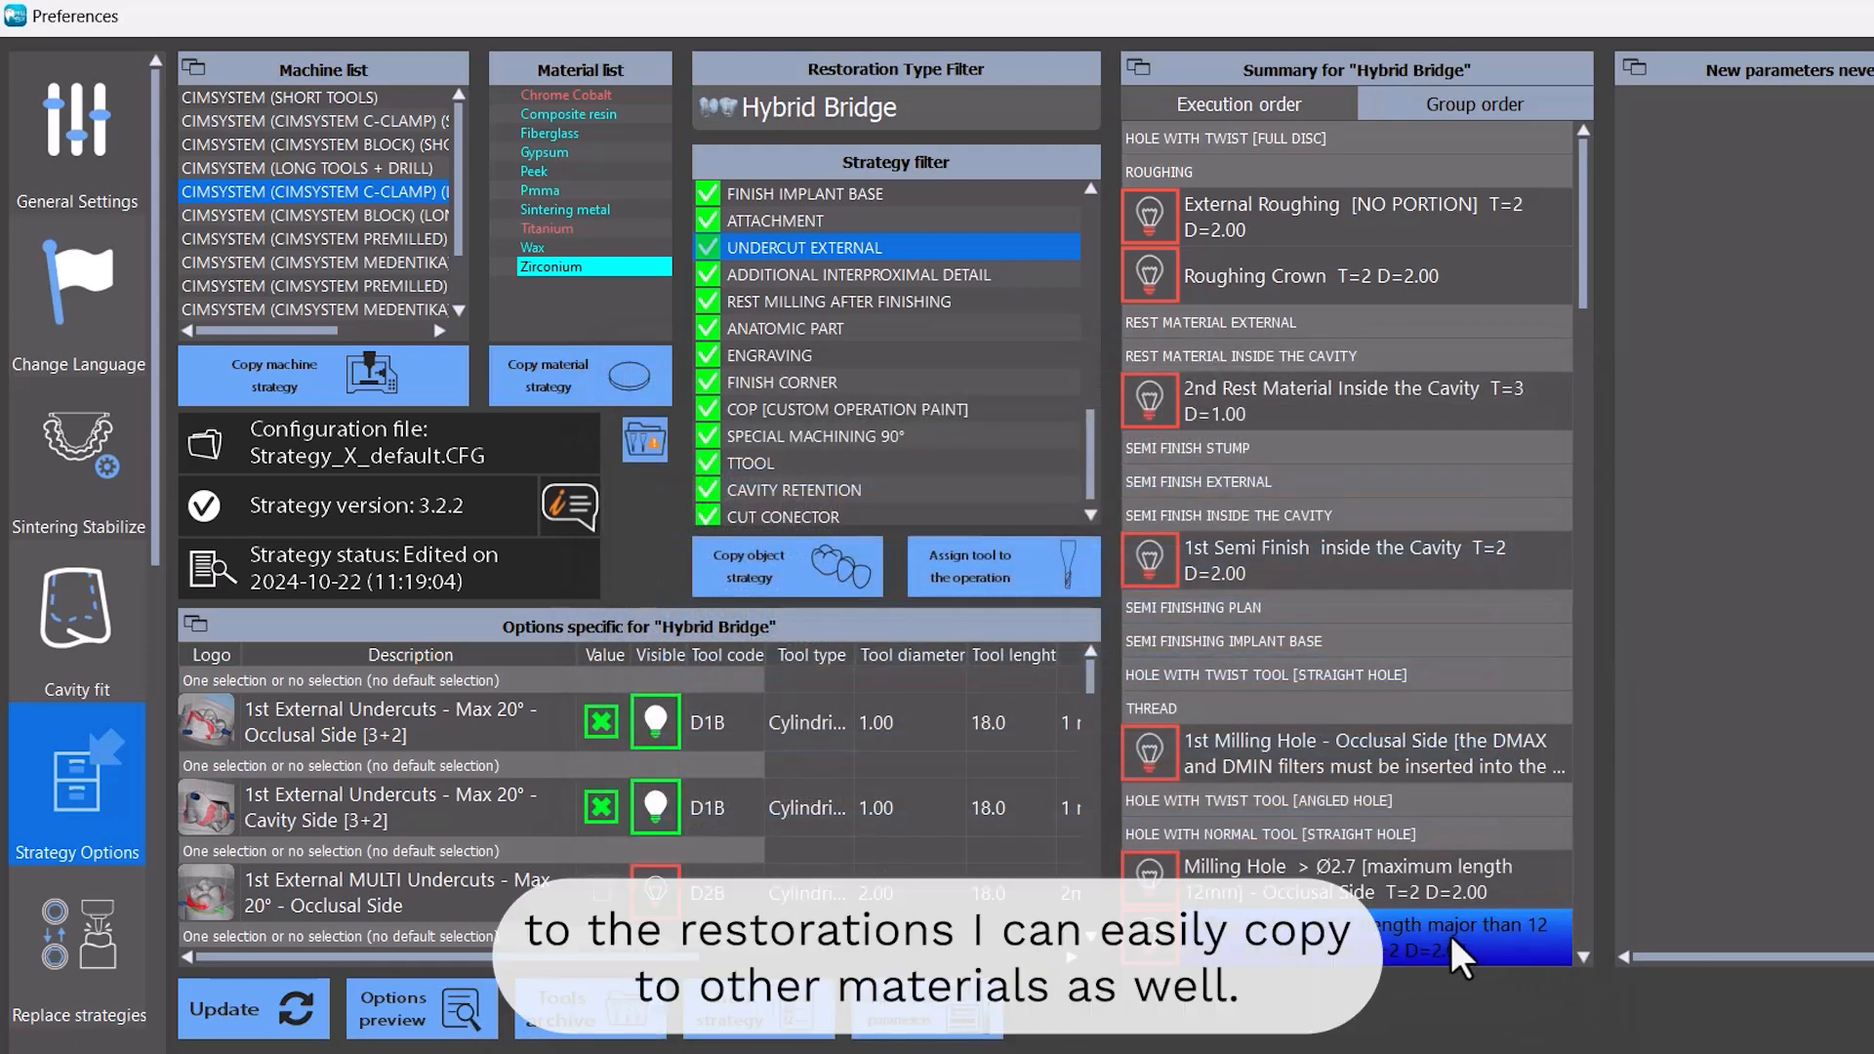
- View the destination materials offered for copying the zirconium strategy with Copy configuration (overwrite all data), then cancel the copy
click(594, 375)
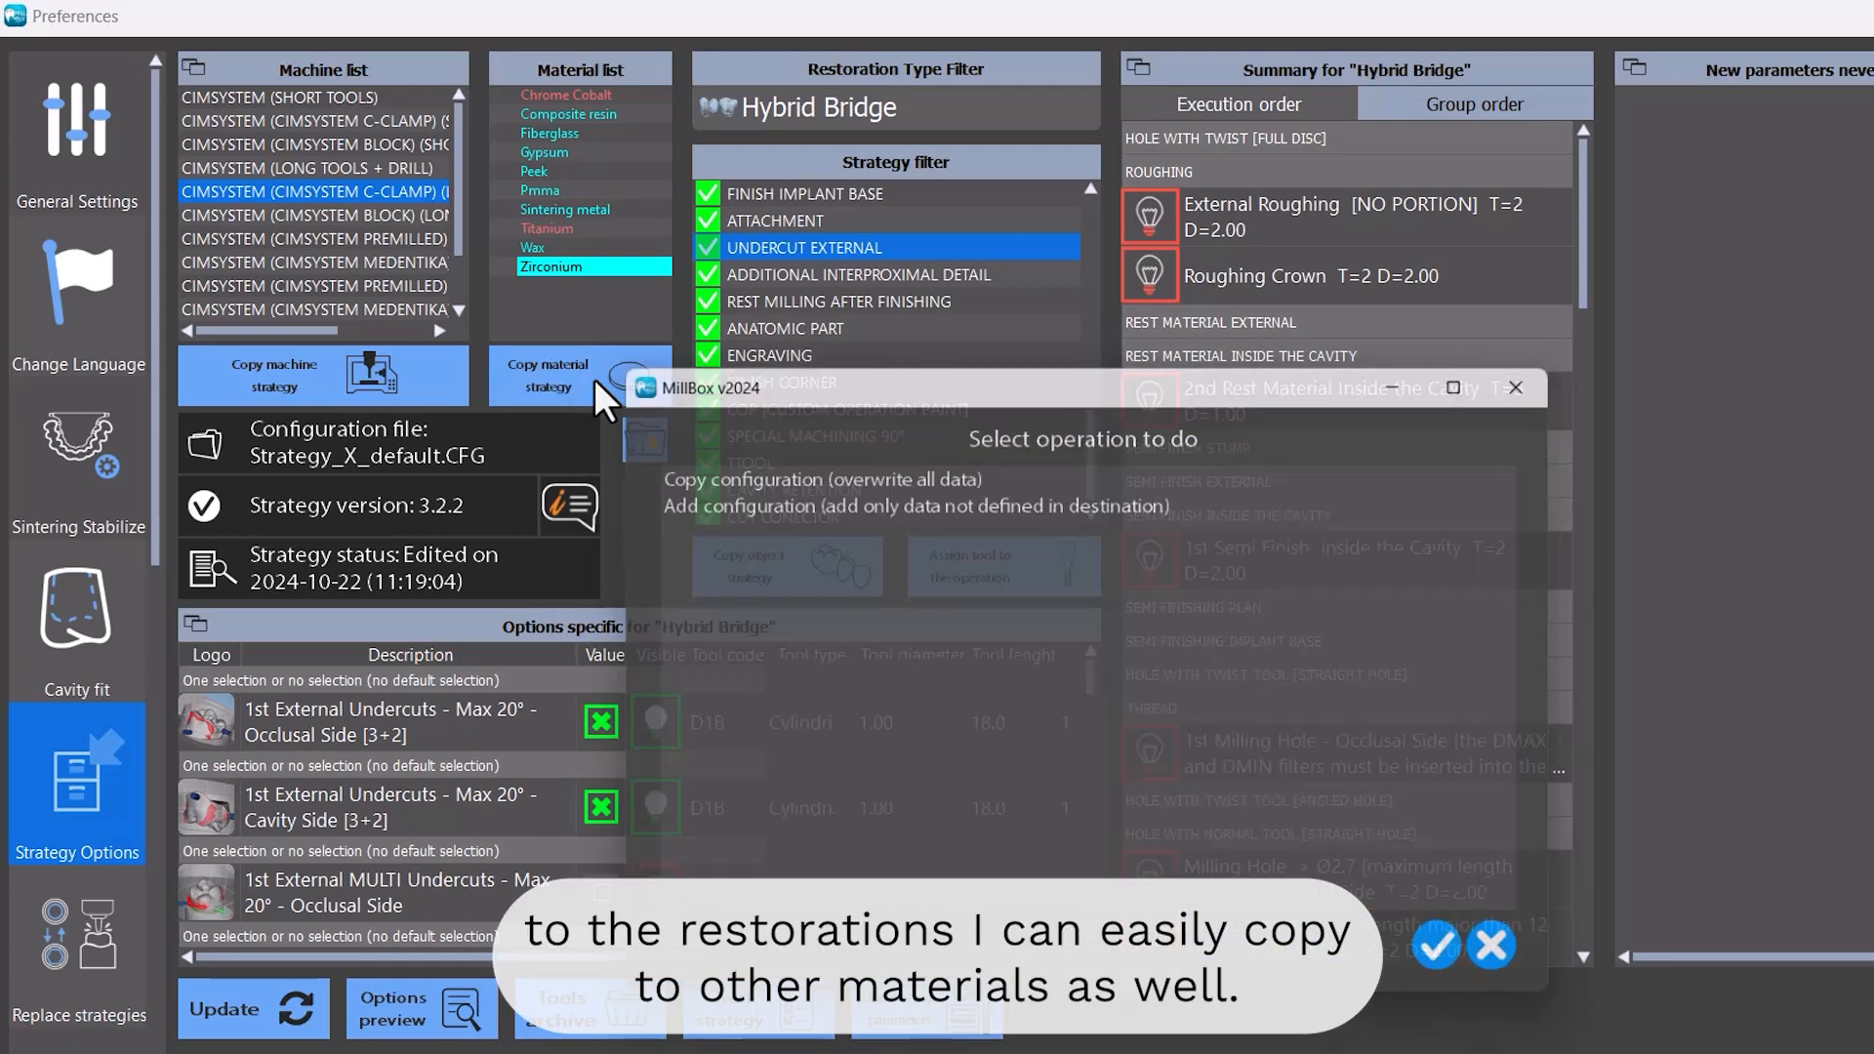
click(846, 469)
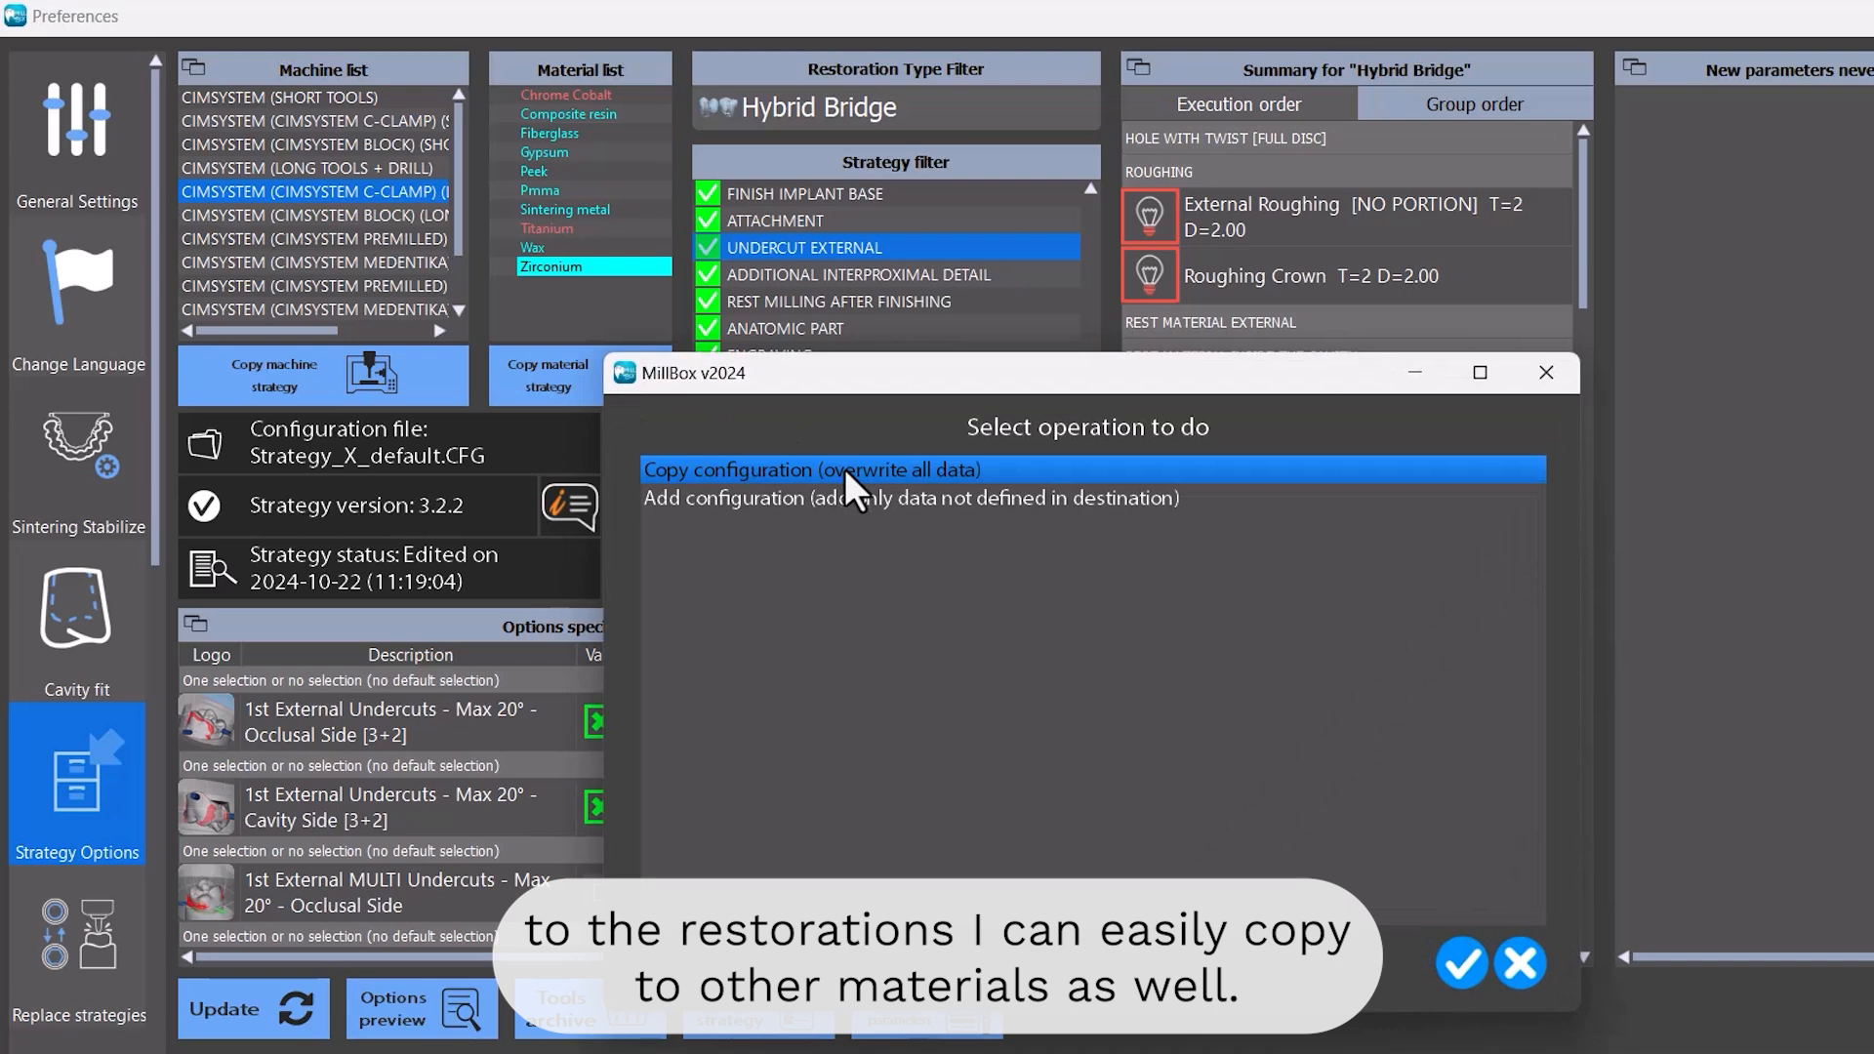
click(1454, 962)
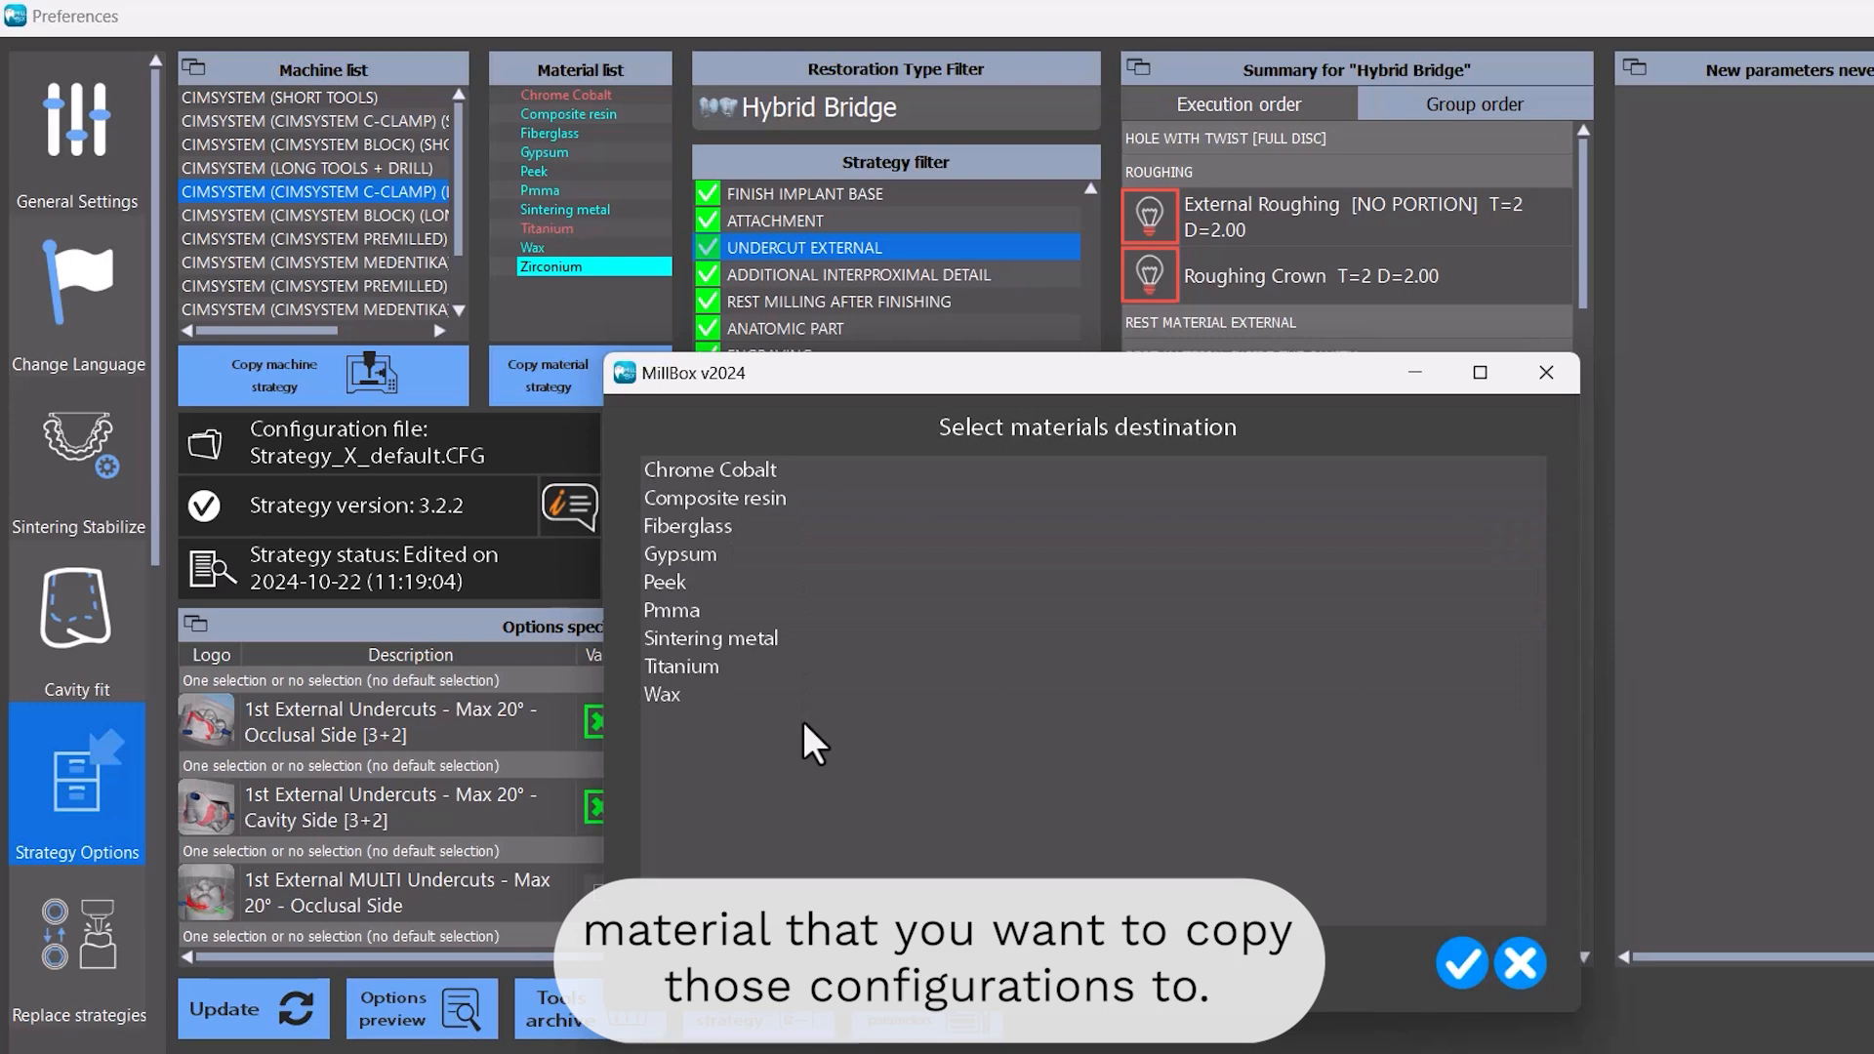
click(1520, 963)
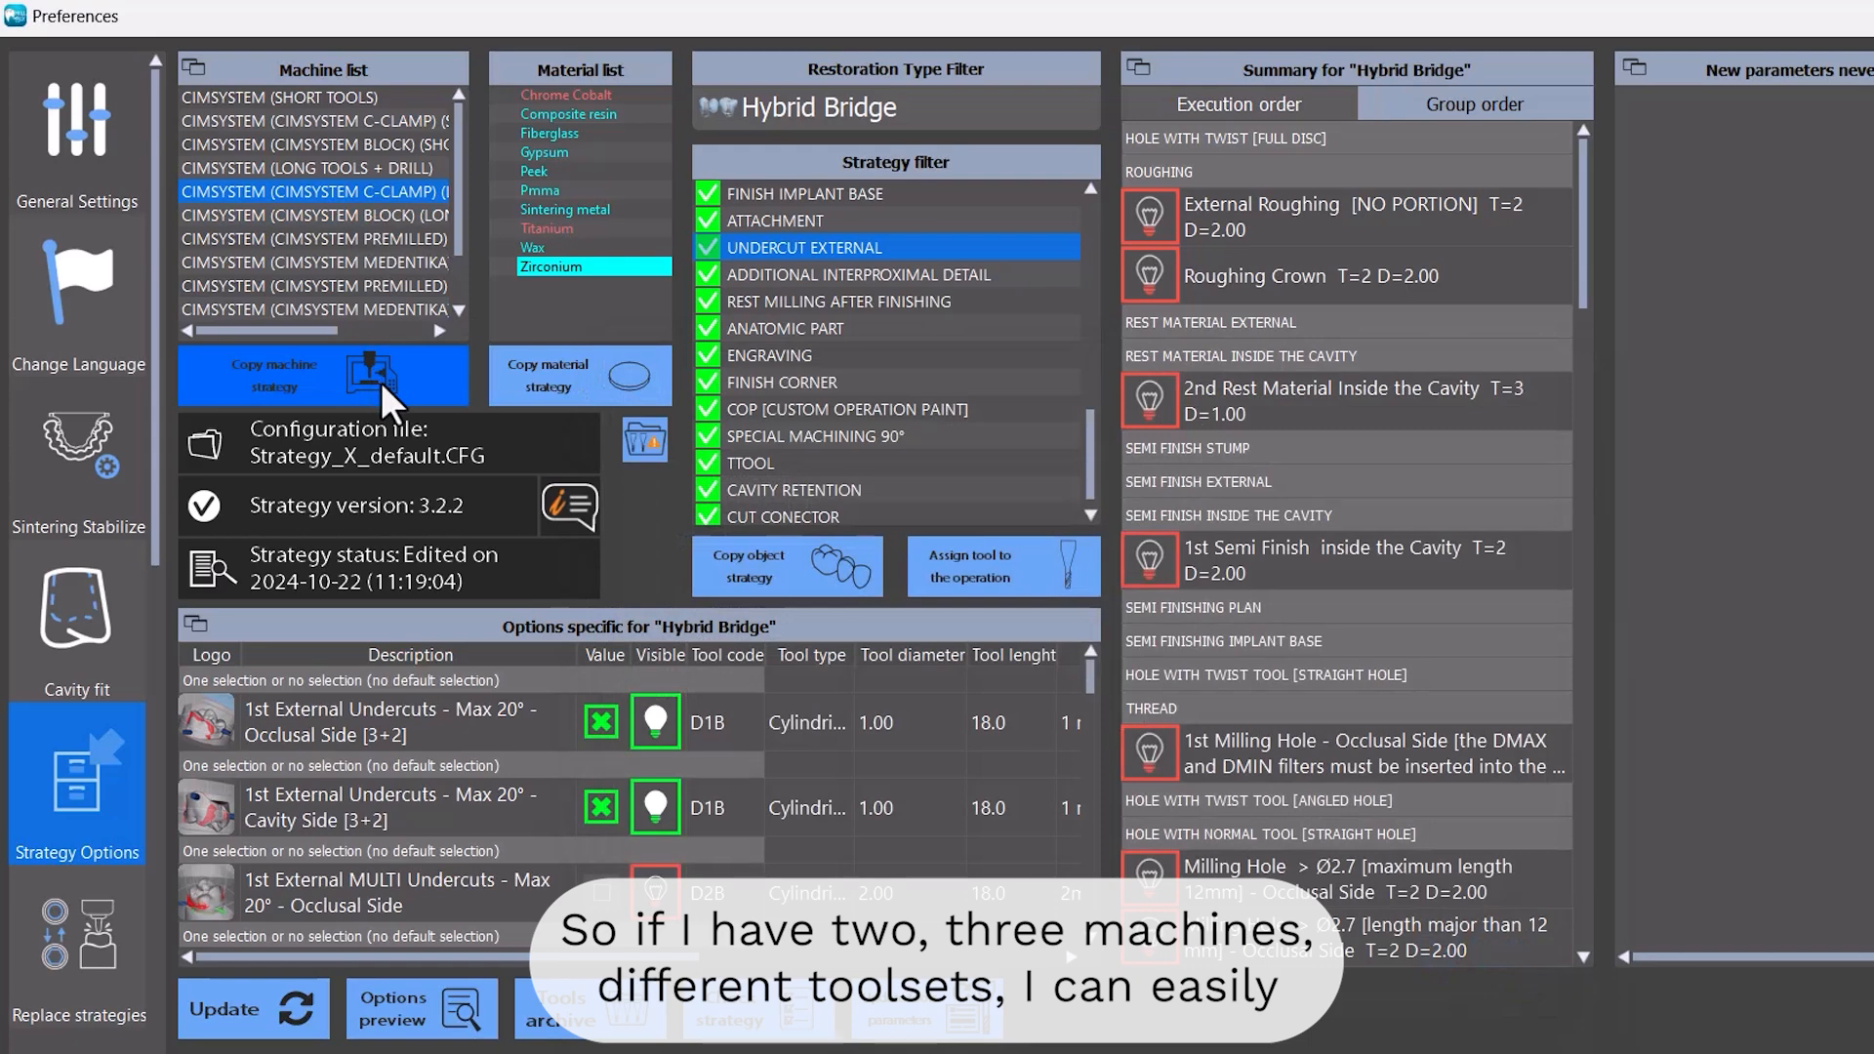
- Review the machine strategy's copy, export and import operations, ending on Import configuration (only for current material and object selection)
click(381, 382)
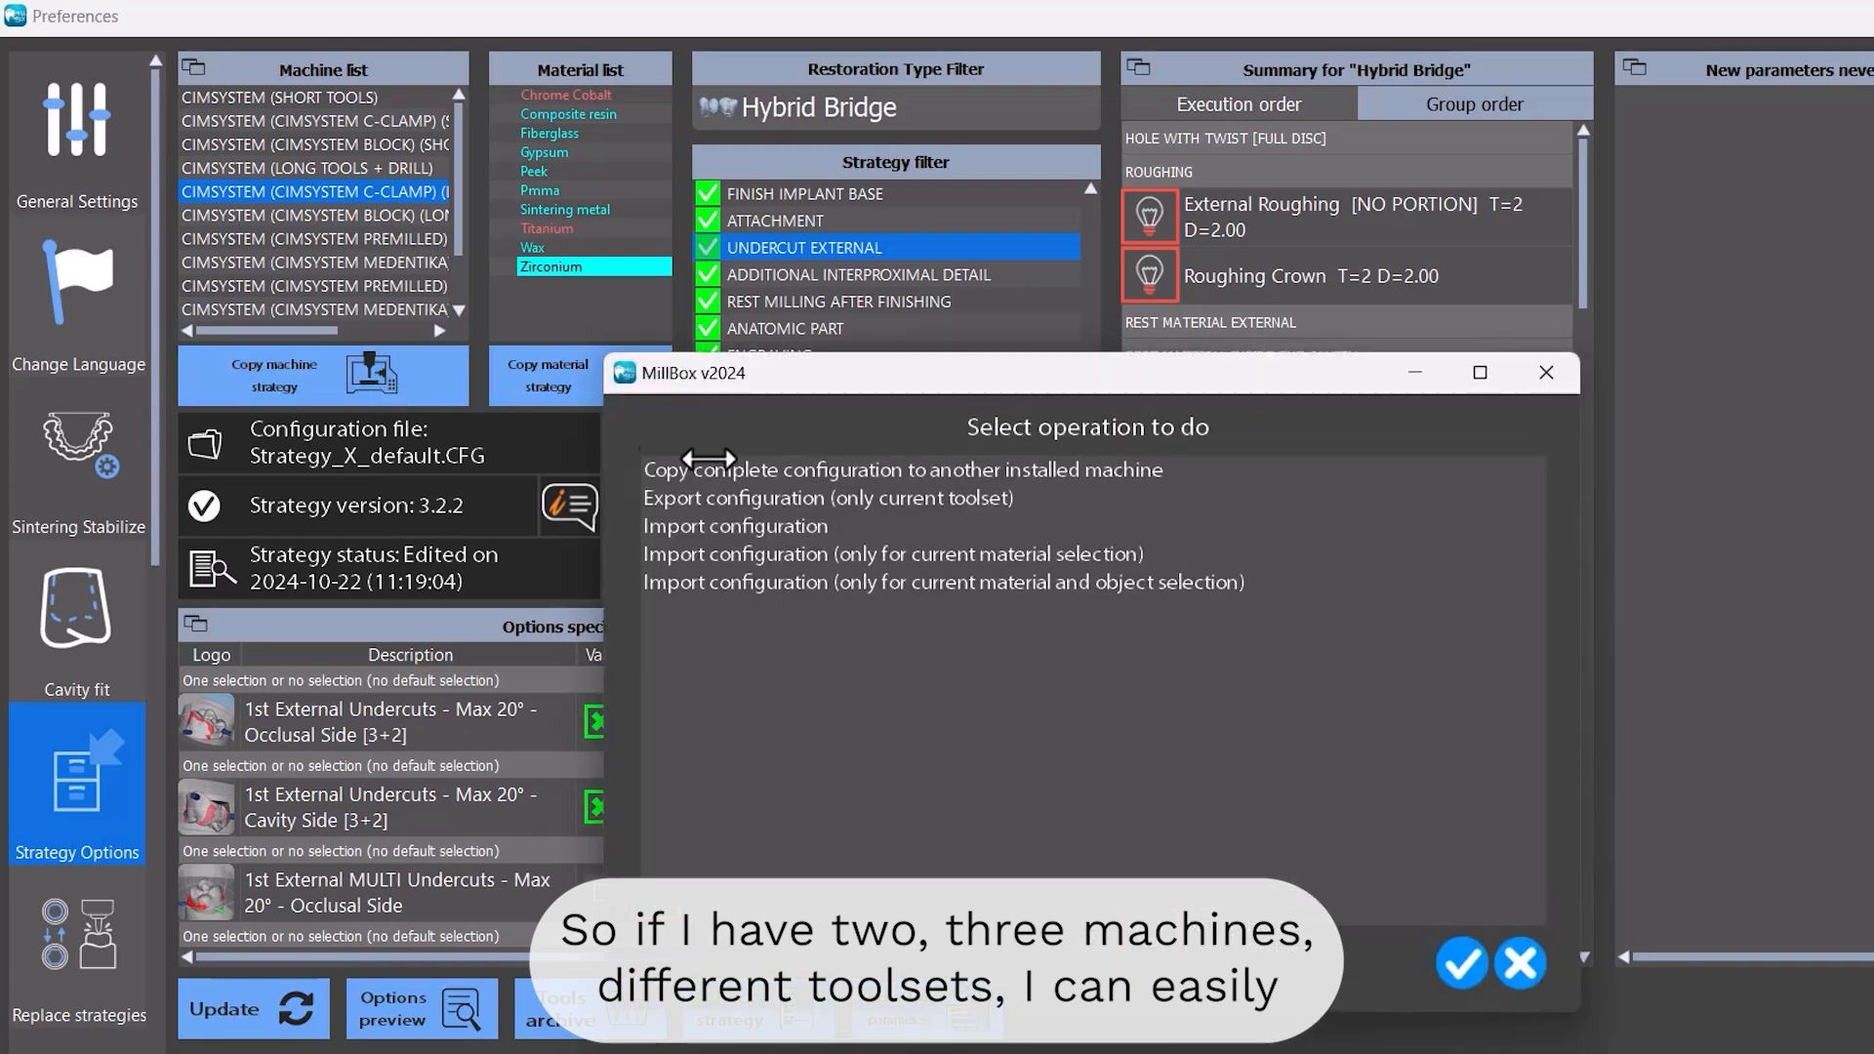
click(752, 469)
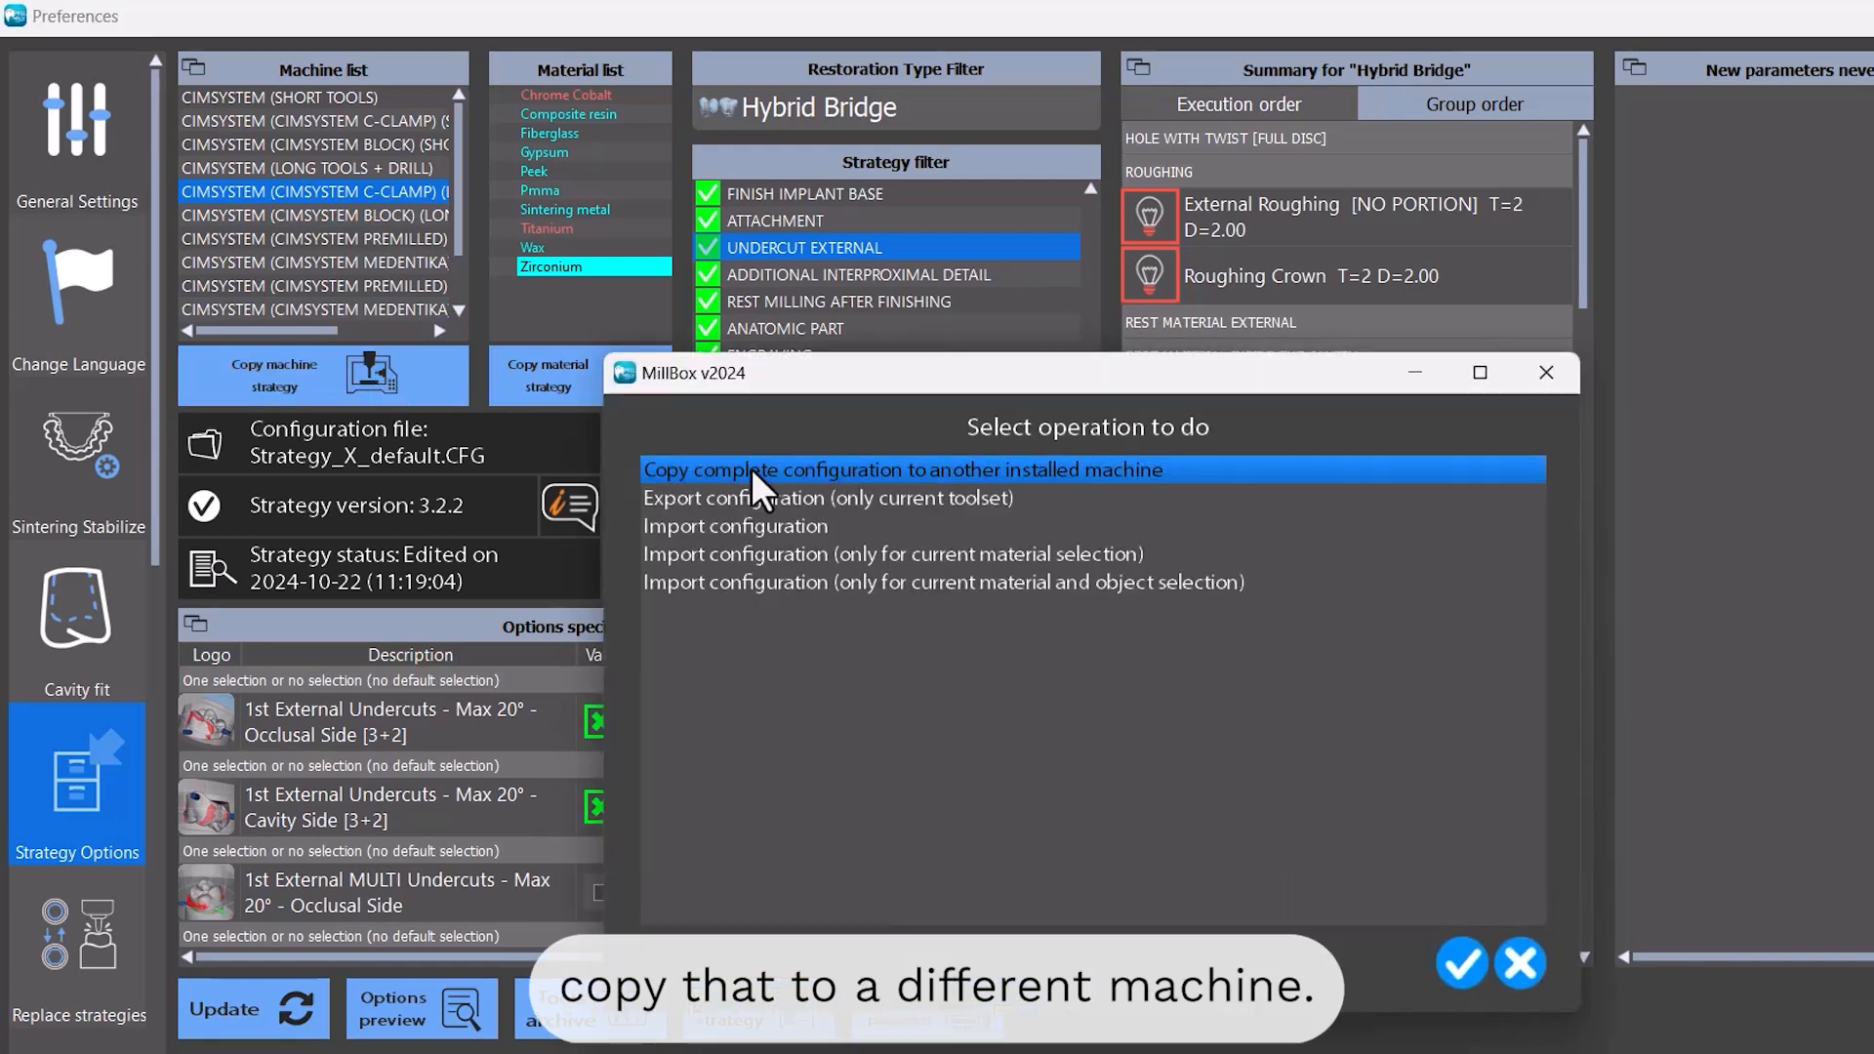
click(747, 502)
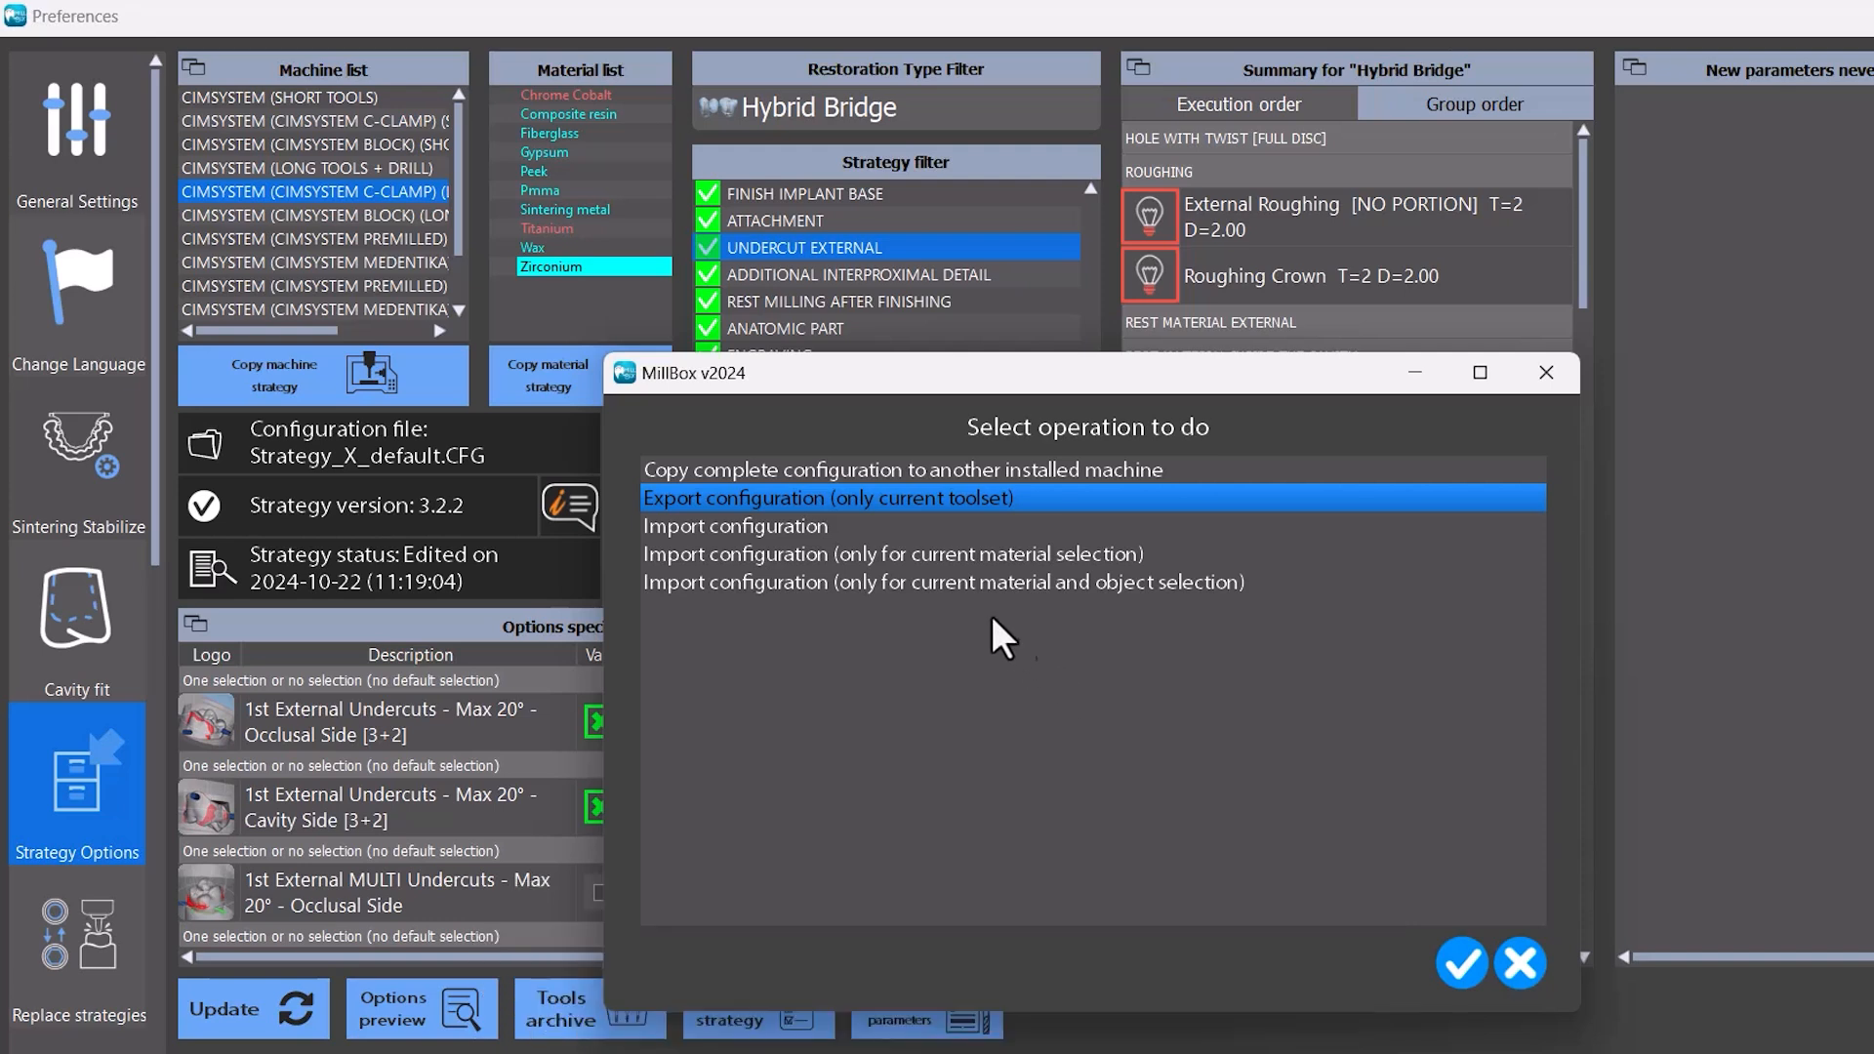
click(906, 531)
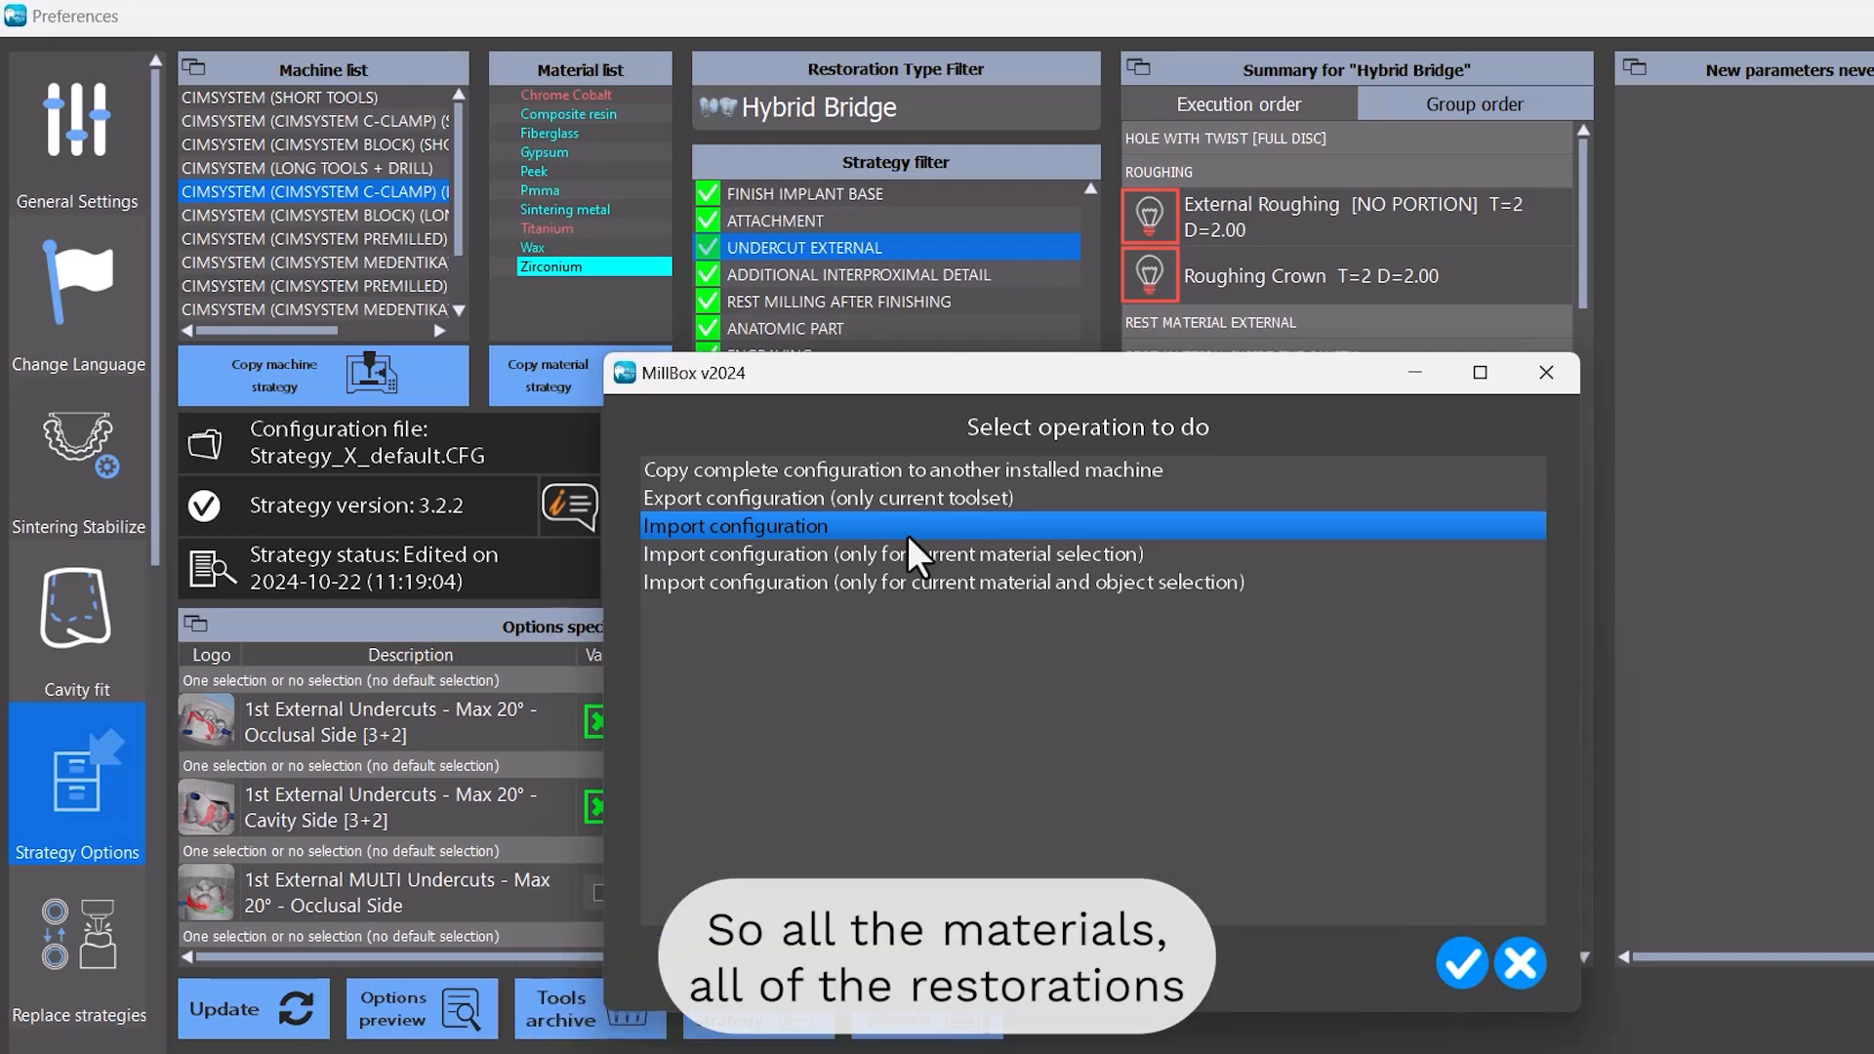
click(882, 558)
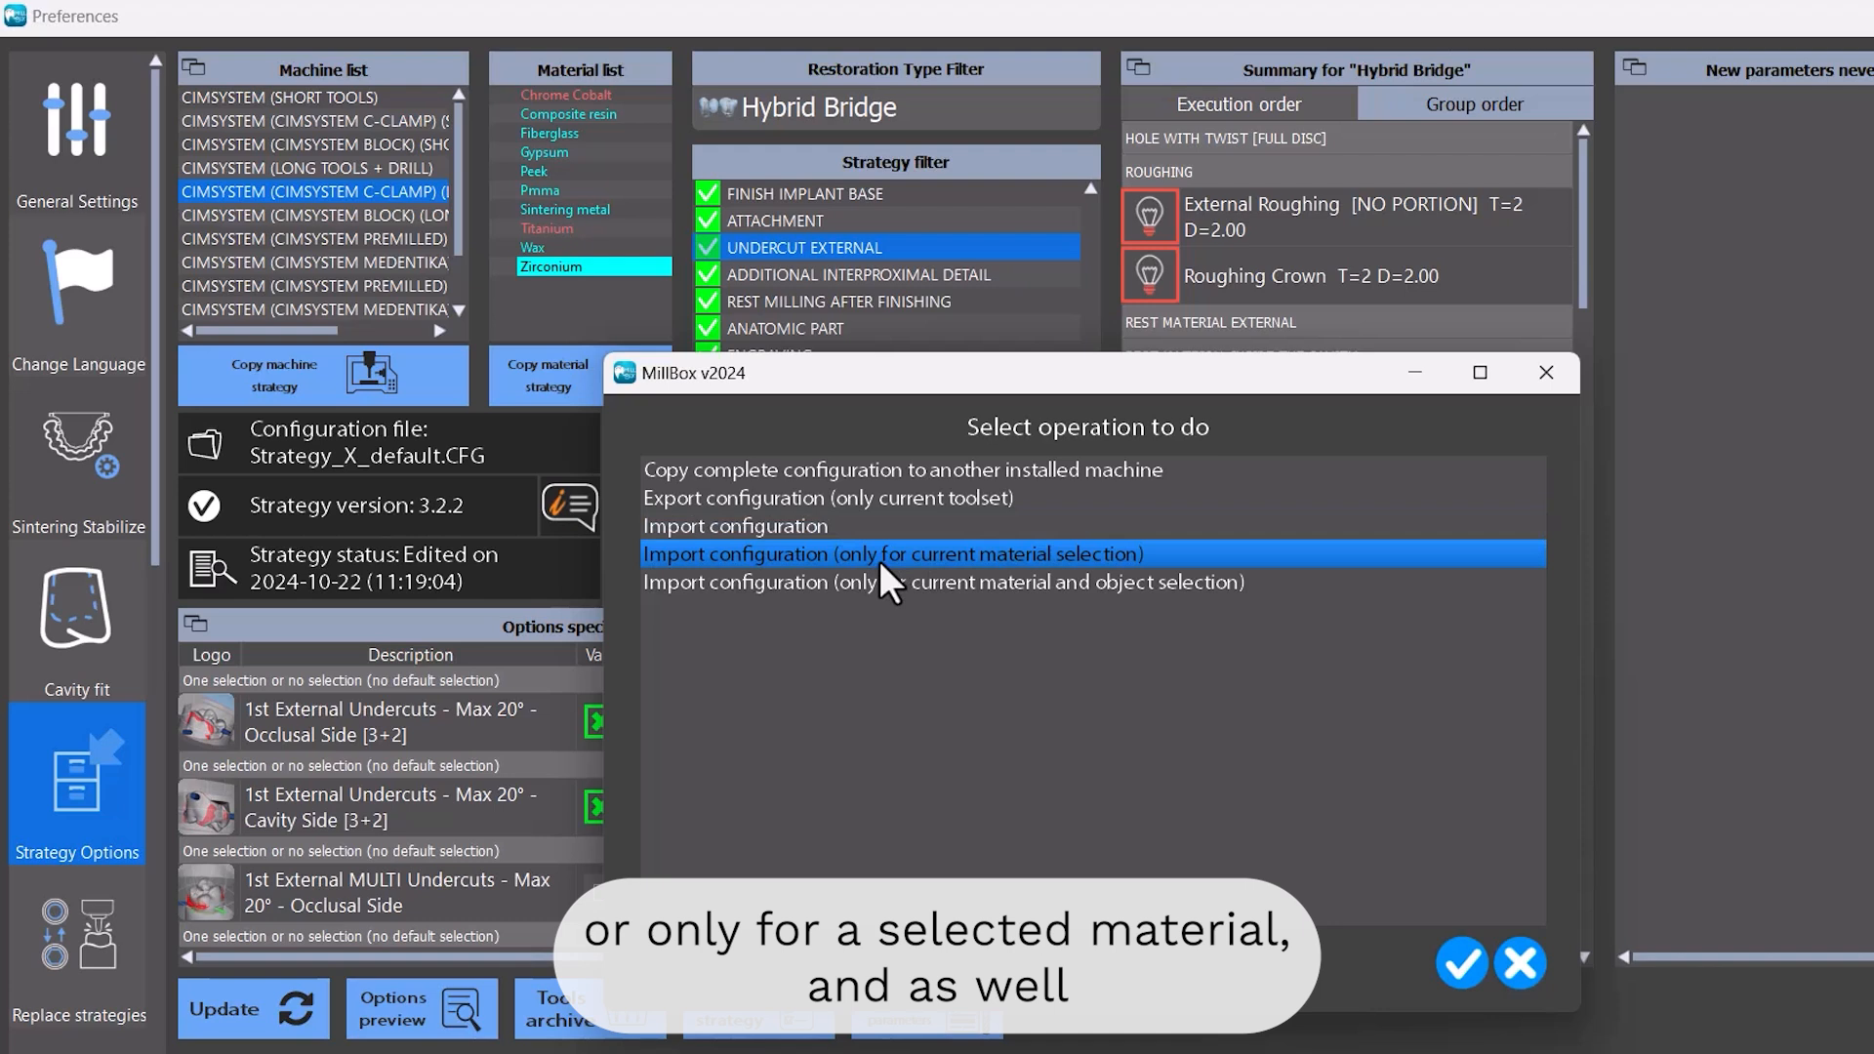
click(881, 583)
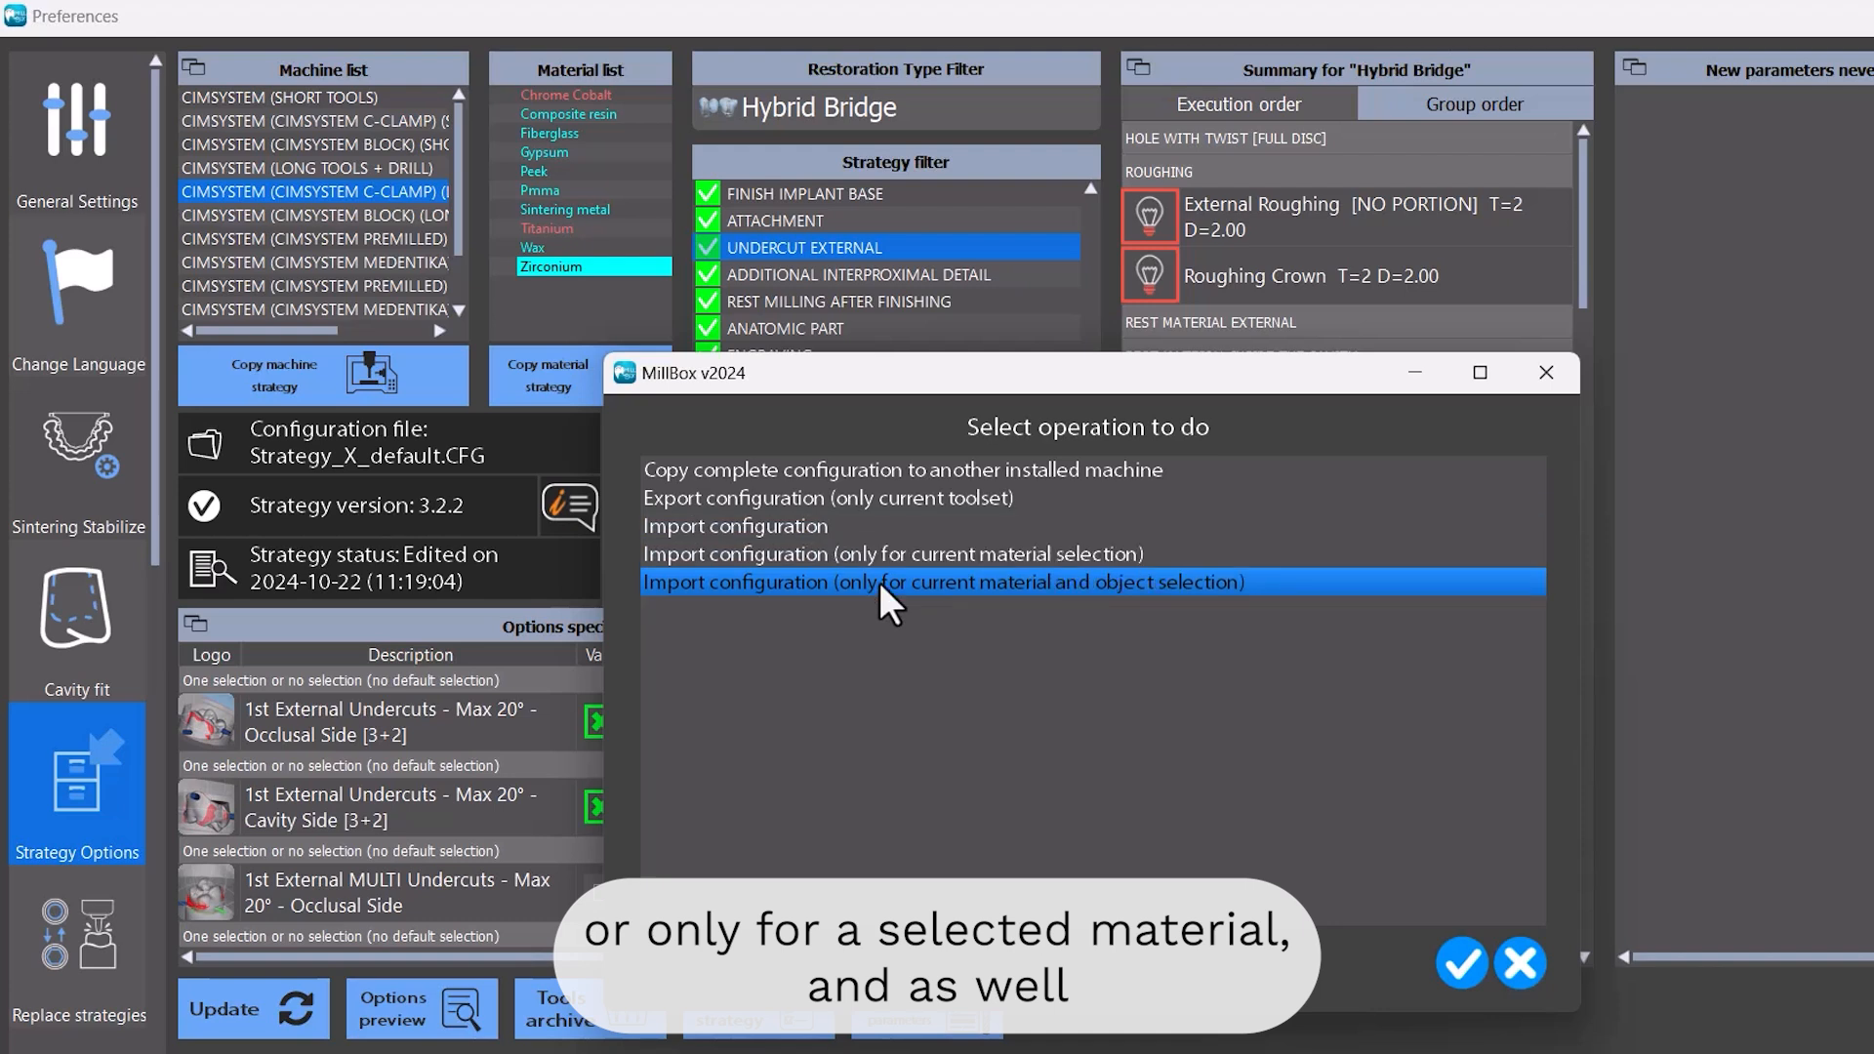